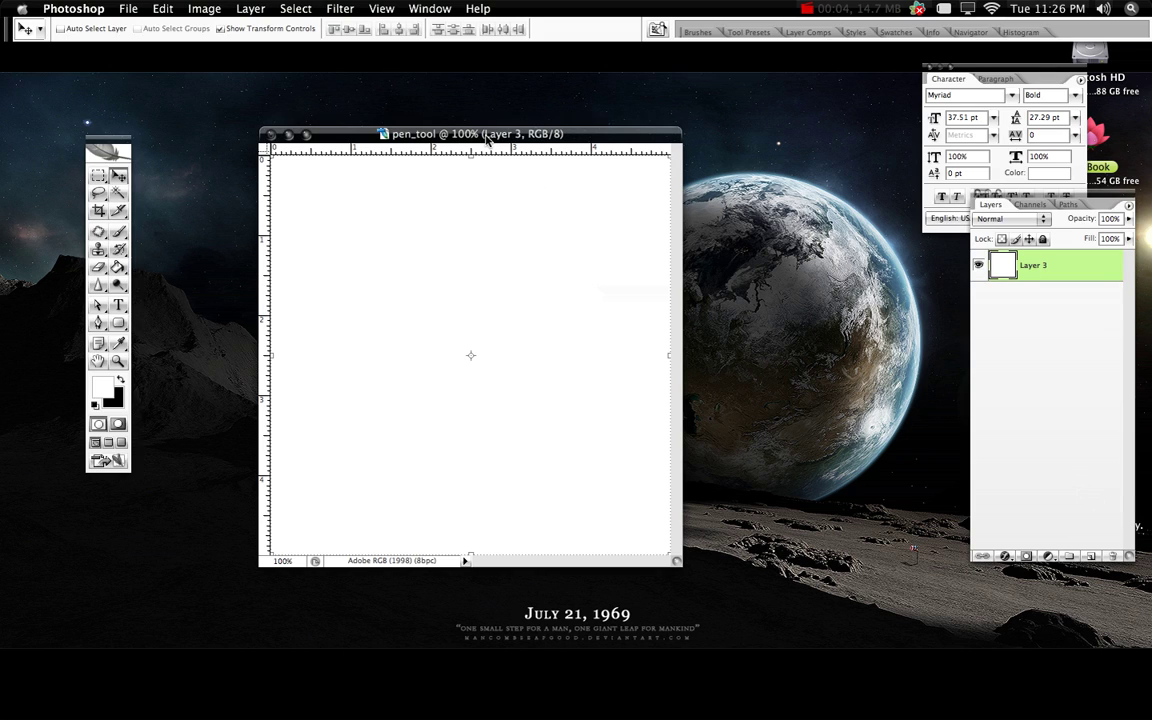
Show the blank canvas full screen on the grey backdrop and select the Pen tool.
key(f)
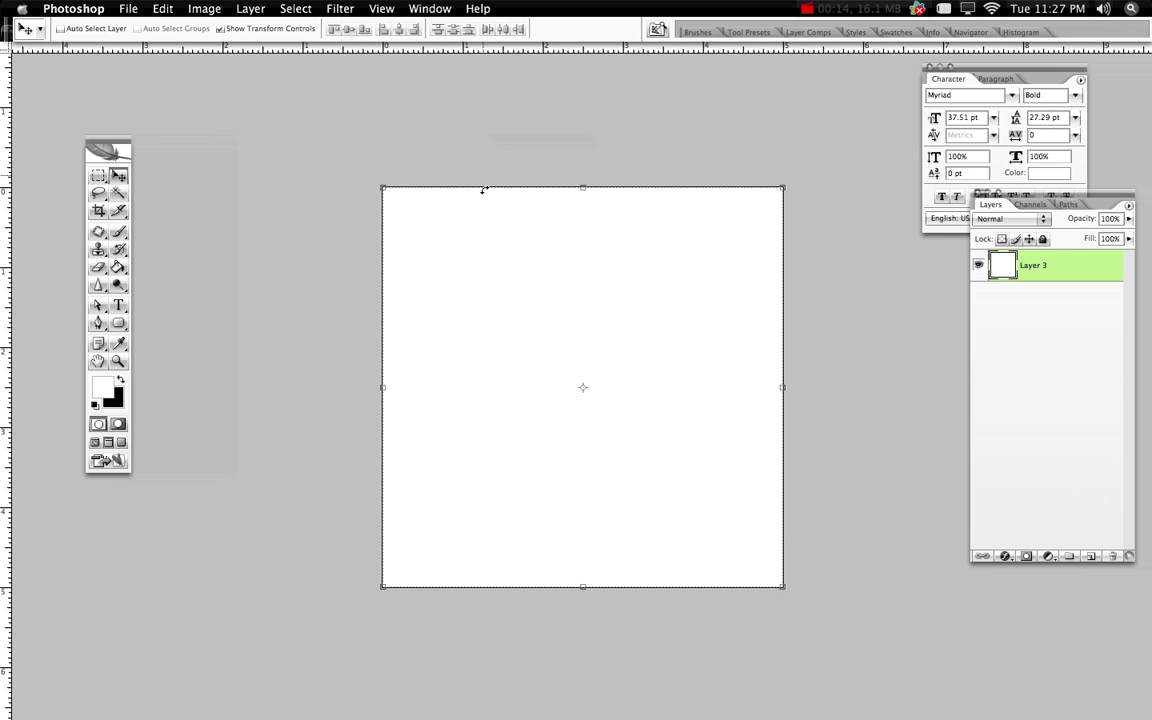
key(f)
key(f)
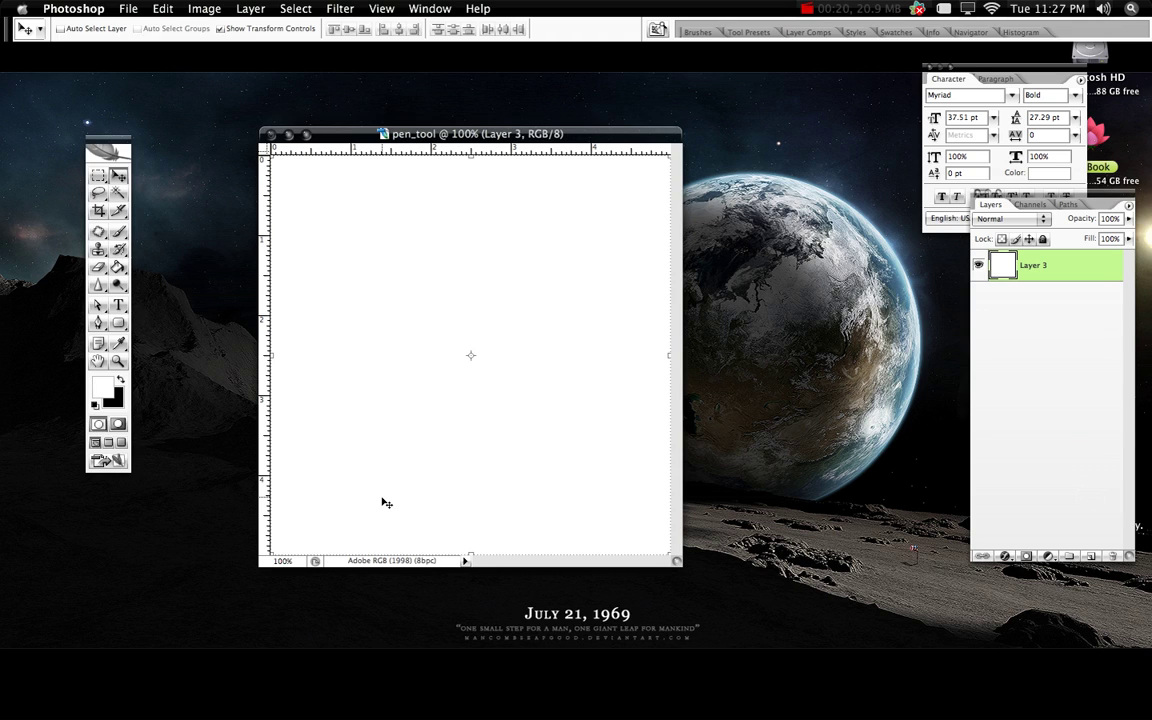
key(f)
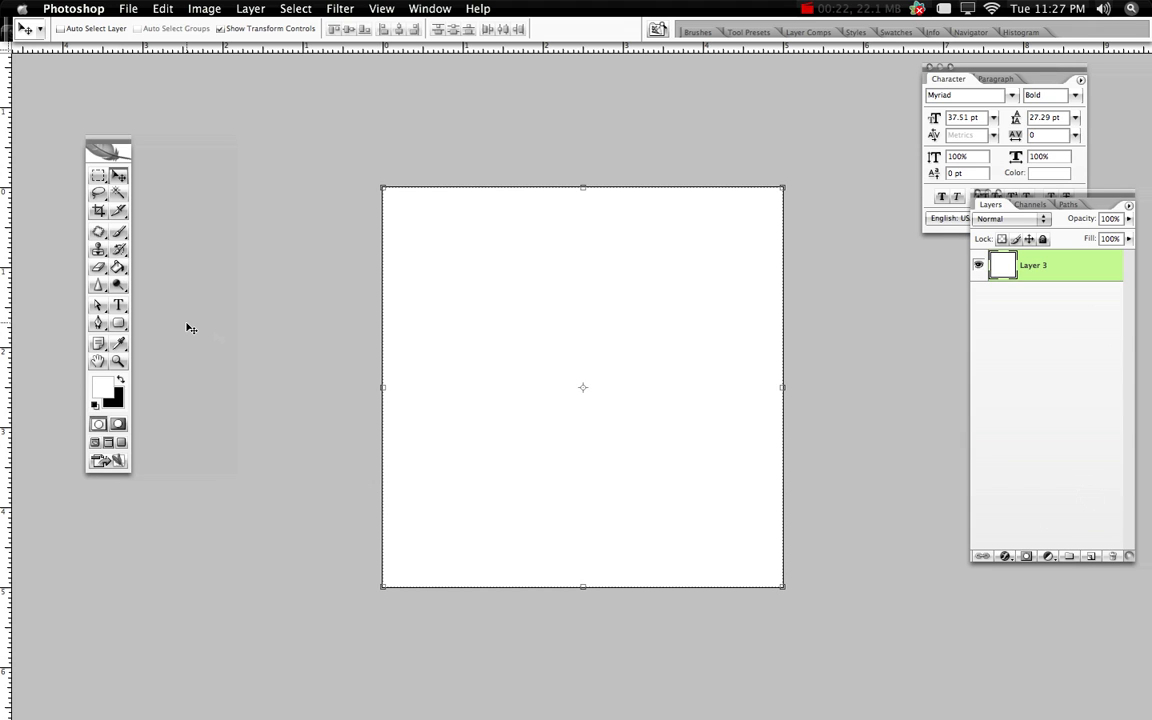
key(p)
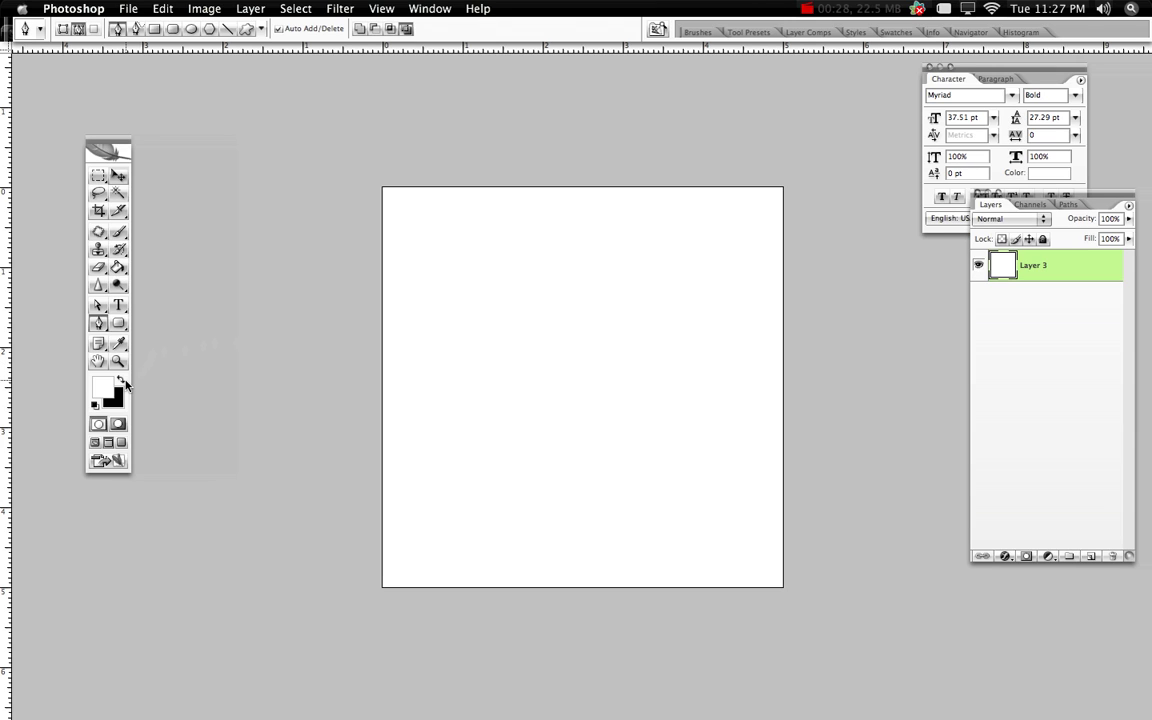
Draw a three-anchor curved path sweeping from the upper left down toward the lower right.
click(441, 252)
drag(537, 311, 616, 290)
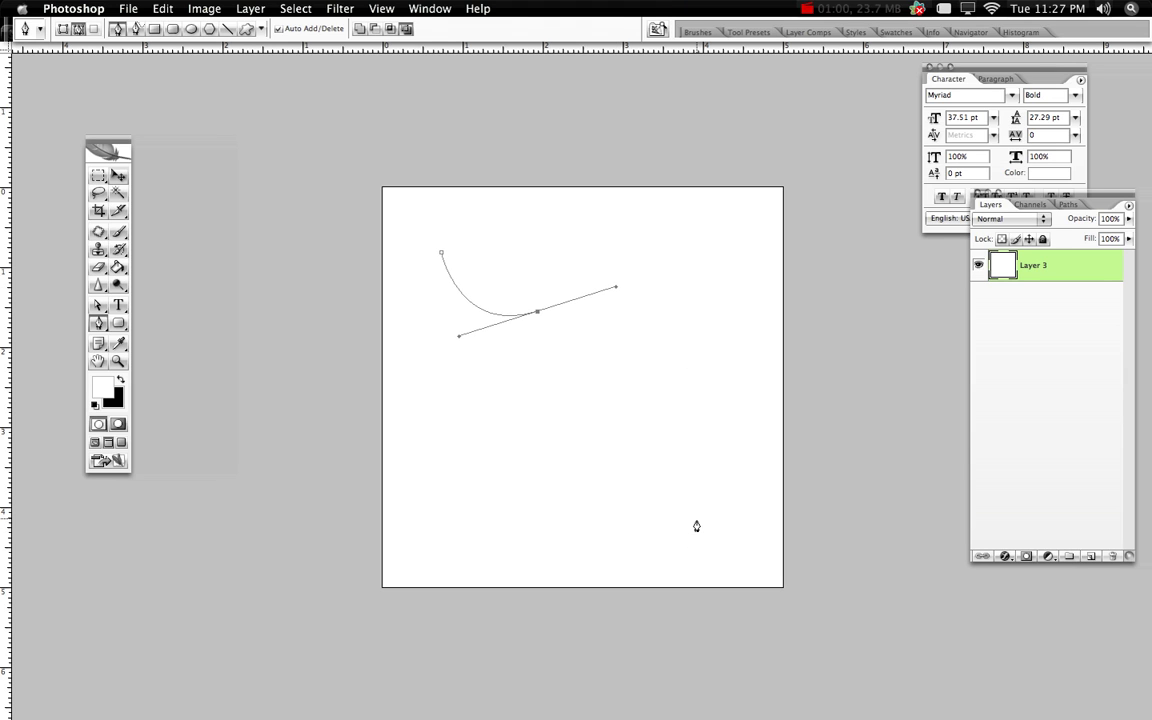
drag(699, 516, 641, 686)
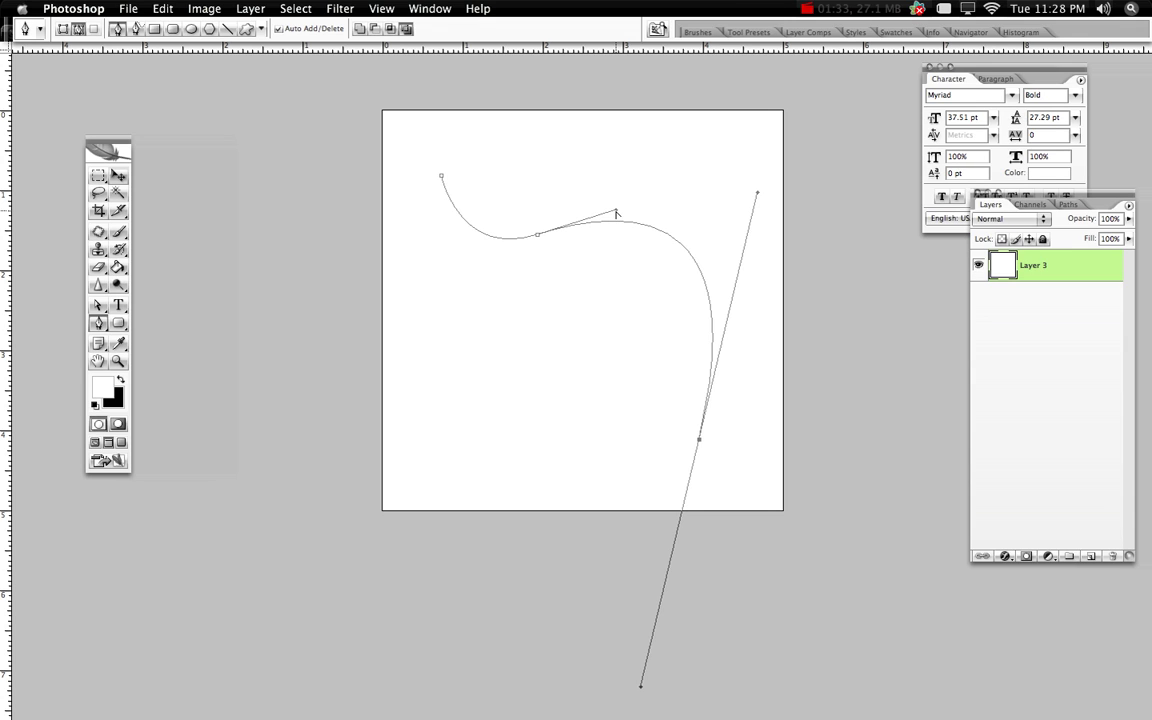
Raise the middle arc and bend the lower part of the path into an S curve.
drag(617, 212, 605, 185)
right_click(475, 442)
click(485, 417)
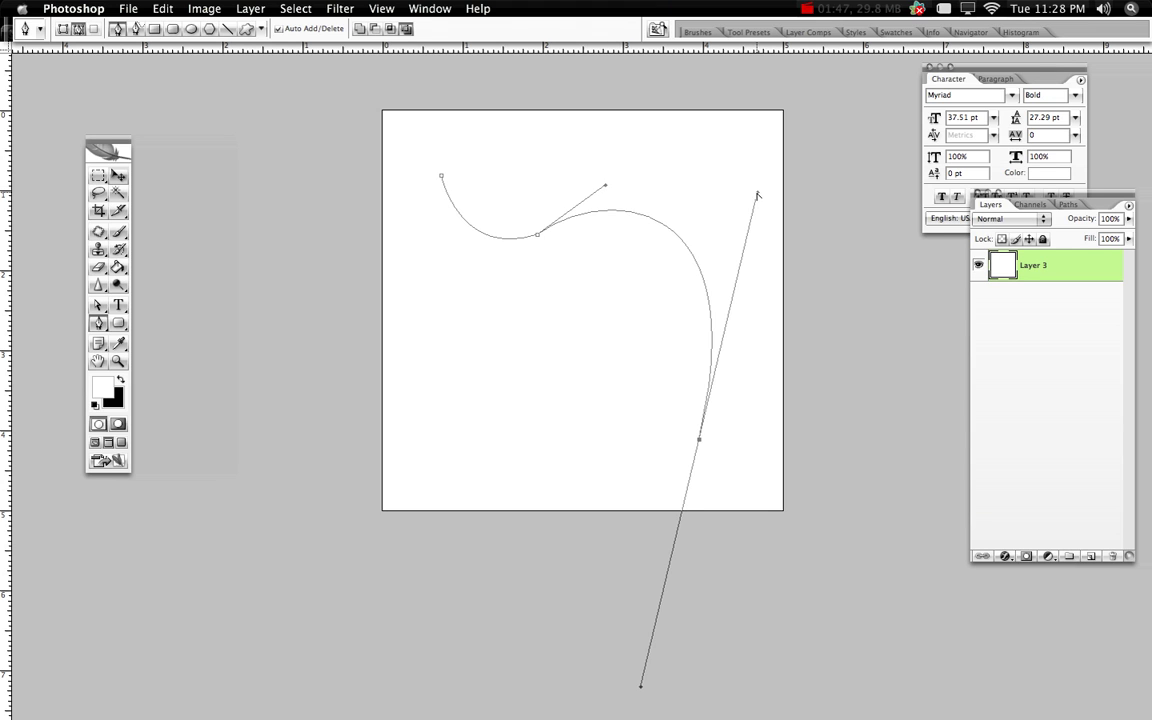
drag(757, 193, 737, 257)
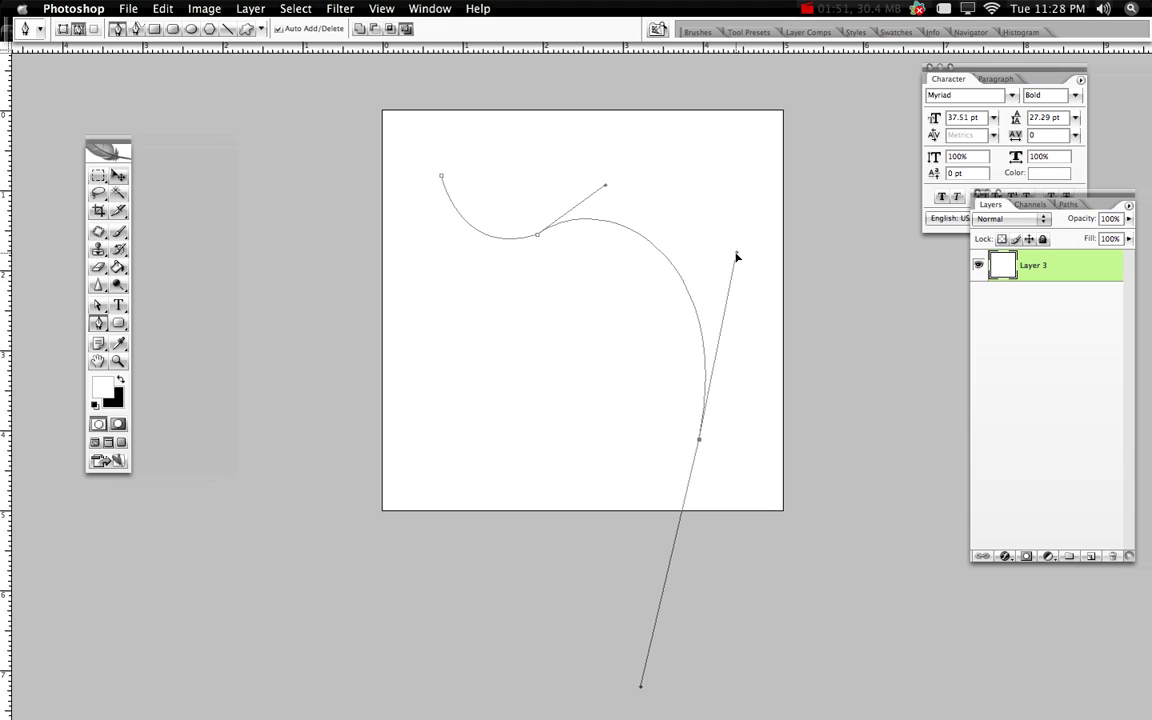
Set black as the foreground colour and revert the trial mid-curve anchor to the three-point path.
click(649, 245)
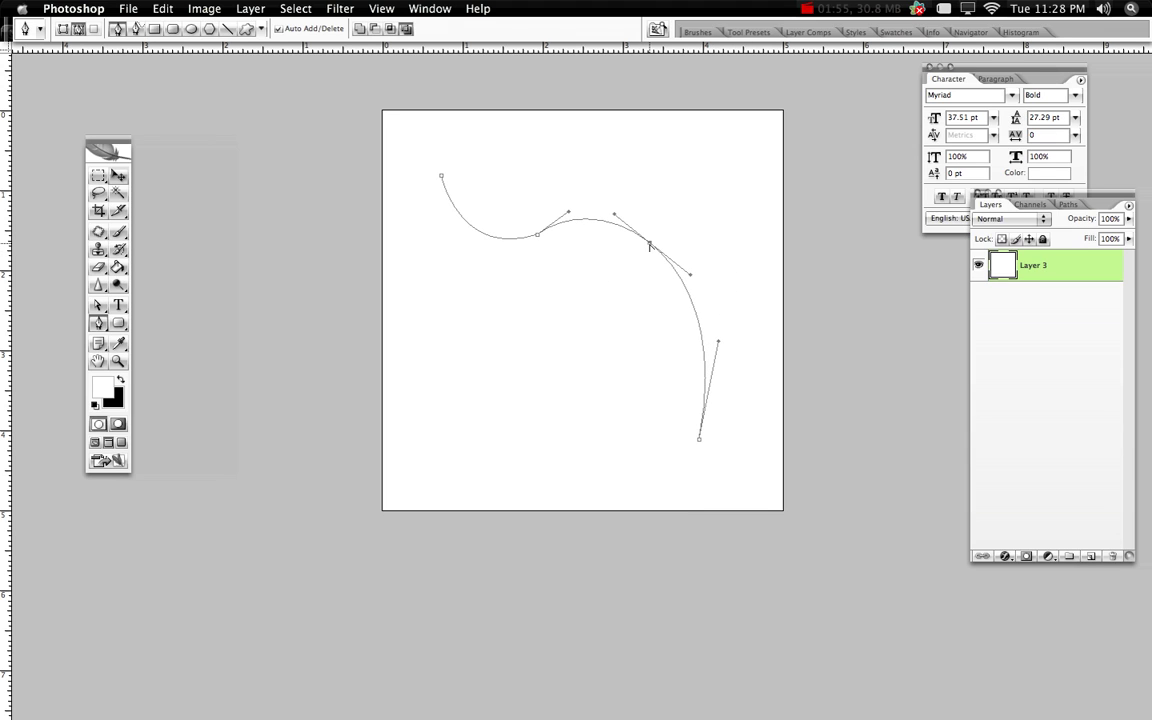
drag(649, 245, 586, 375)
key(super+z)
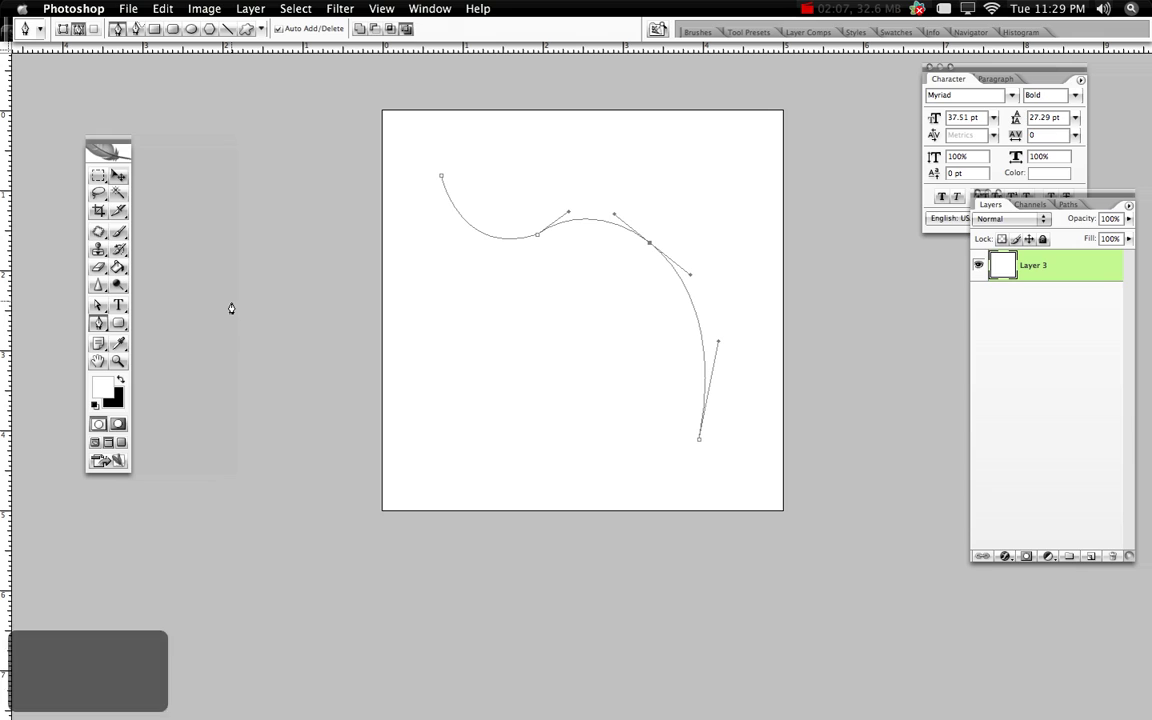
click(119, 380)
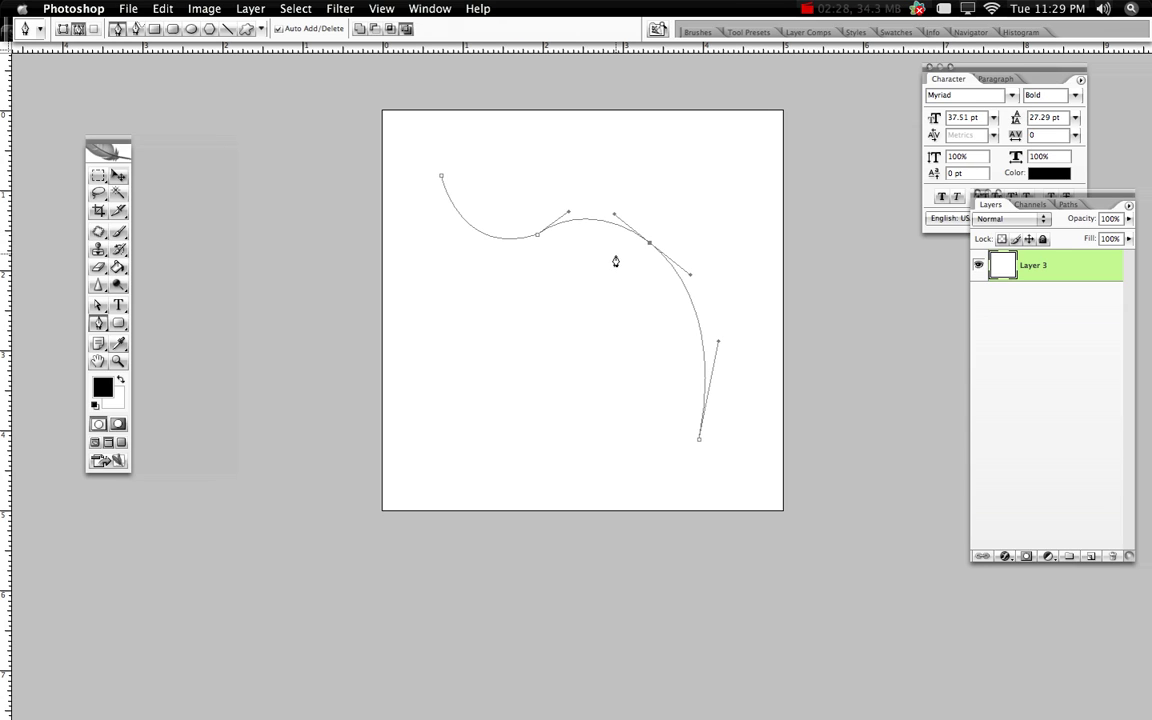
key(super+alt+z)
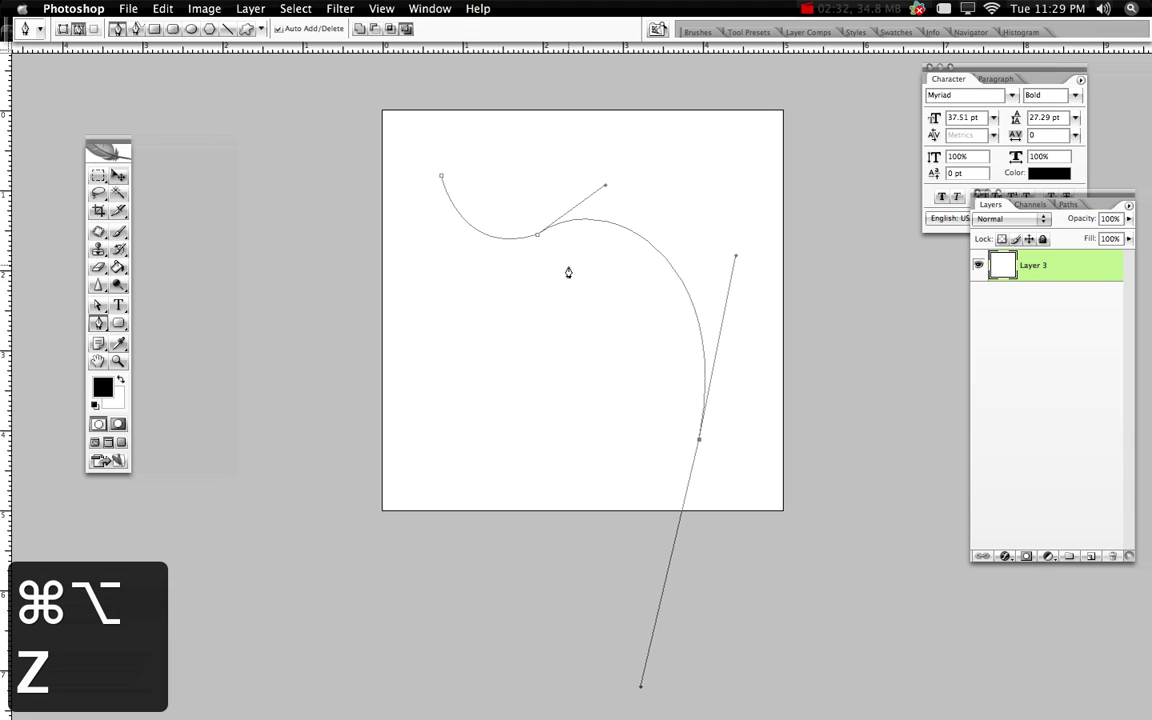
Add a new layer above Layer 3 and name it swirl1.
right_click(569, 268)
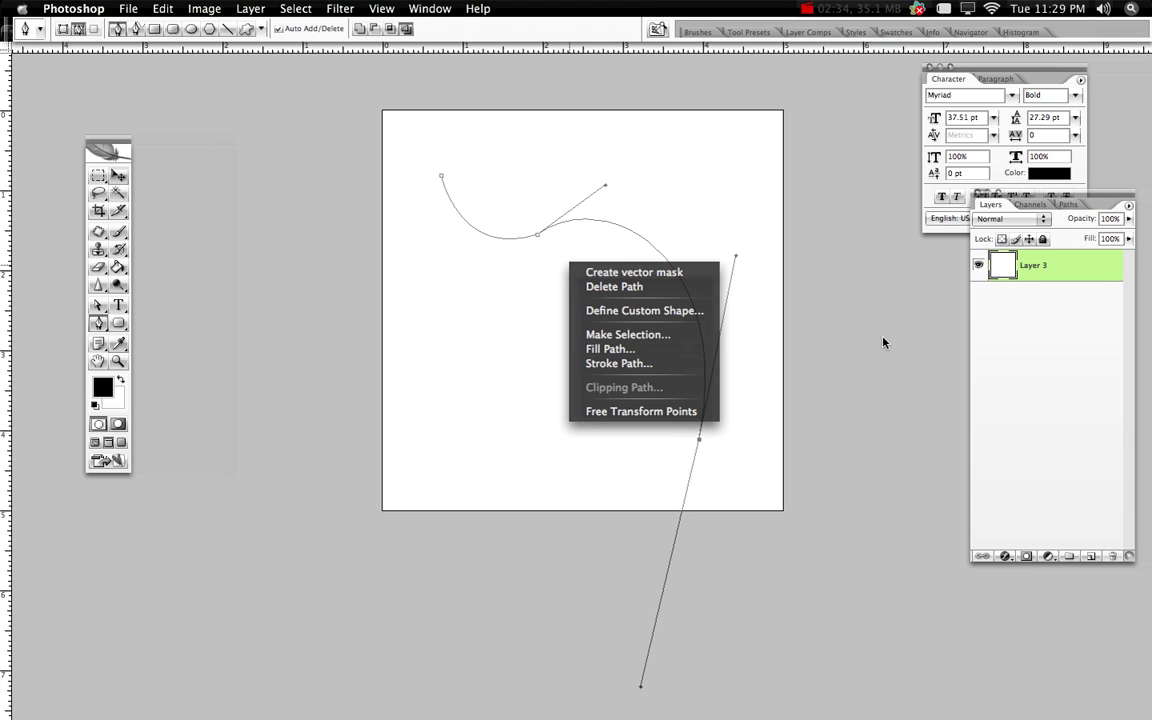
click(993, 343)
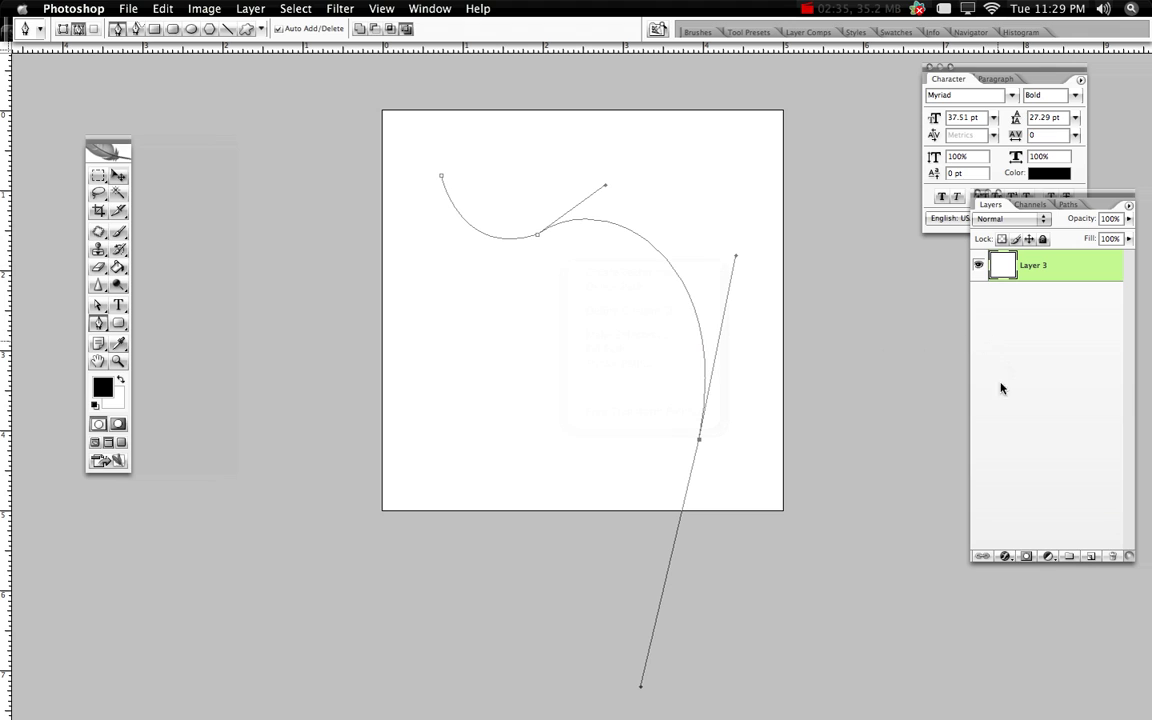
click(1091, 556)
right_click(617, 350)
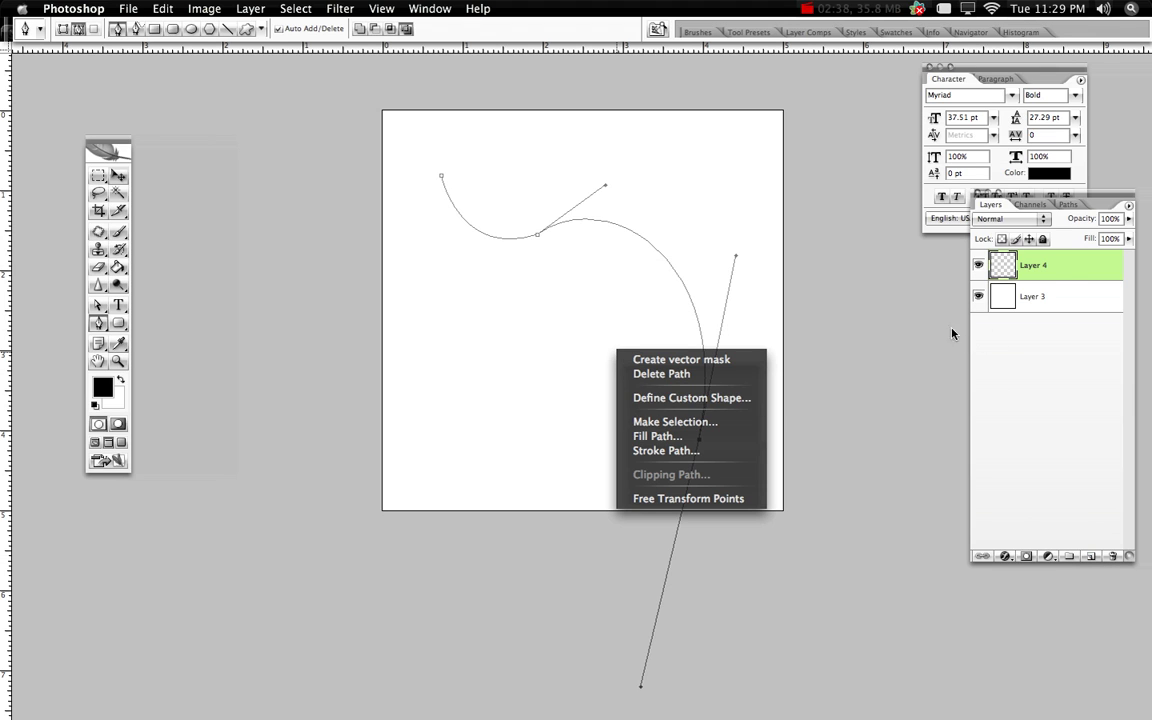
double_click(1040, 266)
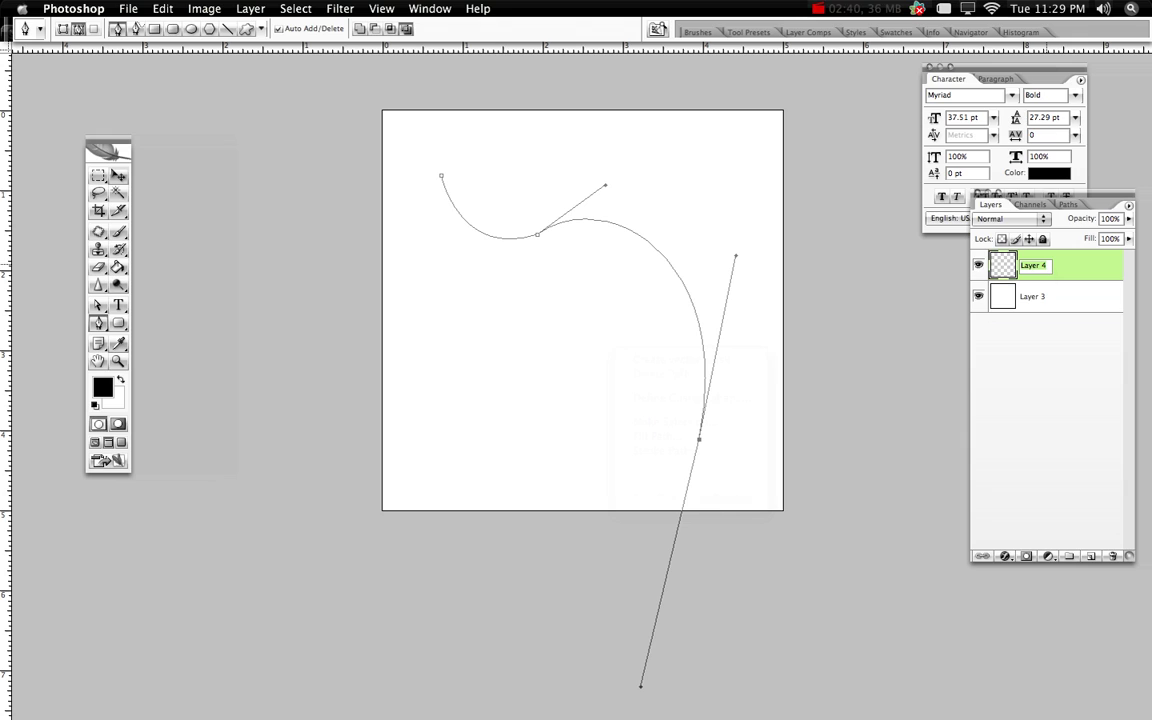
text(swirl)
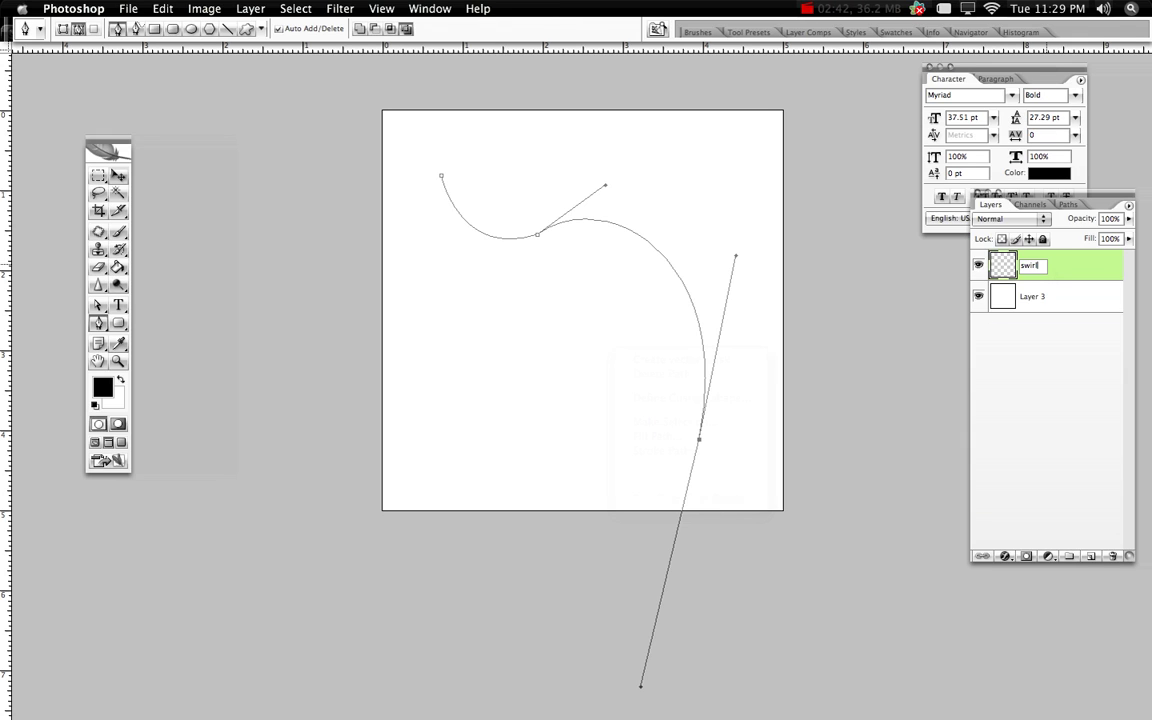
text(1)
key(Return)
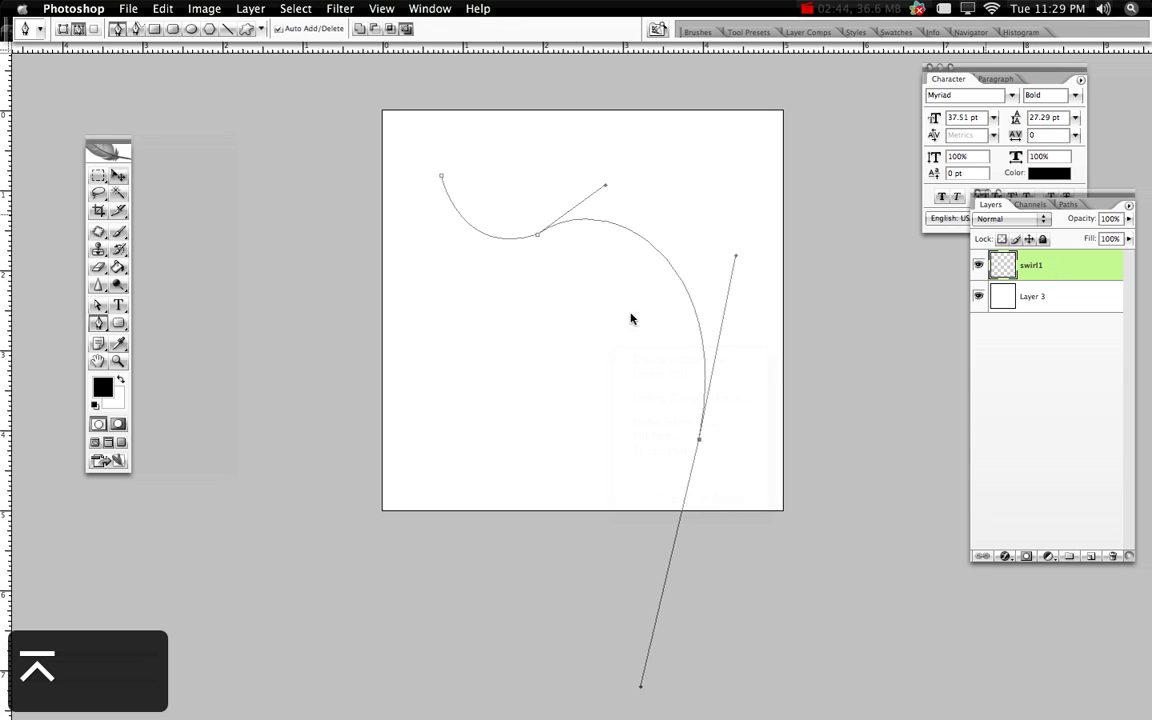
Stroke the path with the Brush, Simulate Pressure on, onto swirl1.
right_click(581, 321)
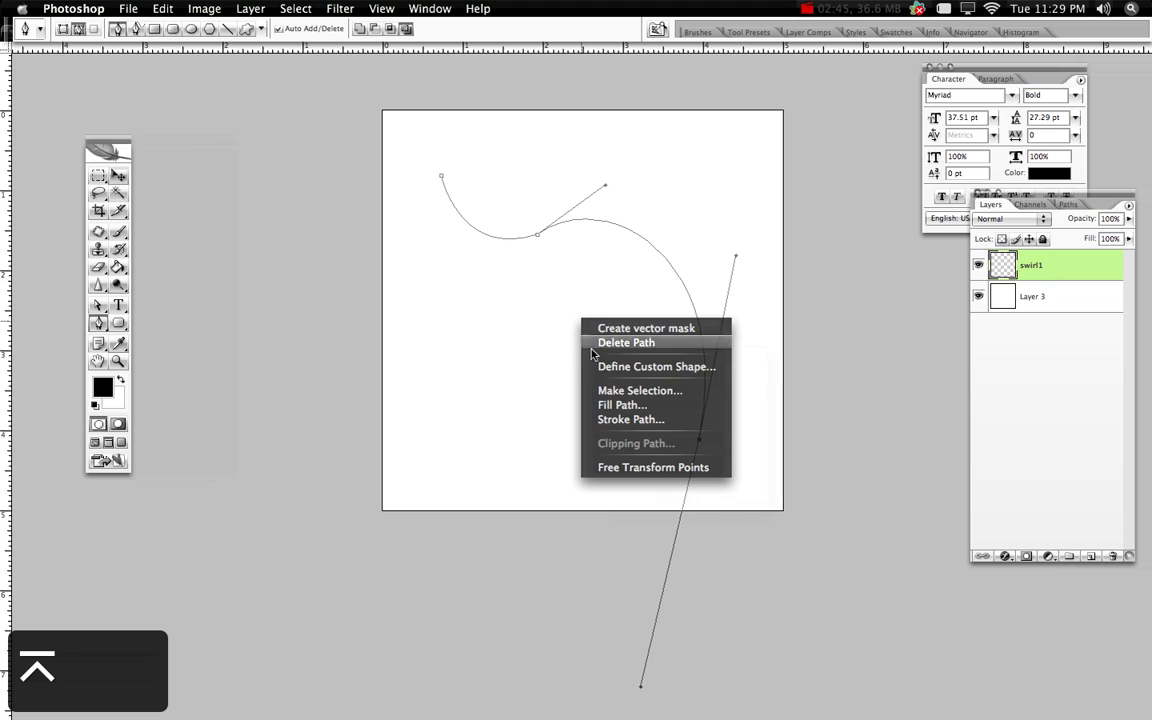
click(613, 420)
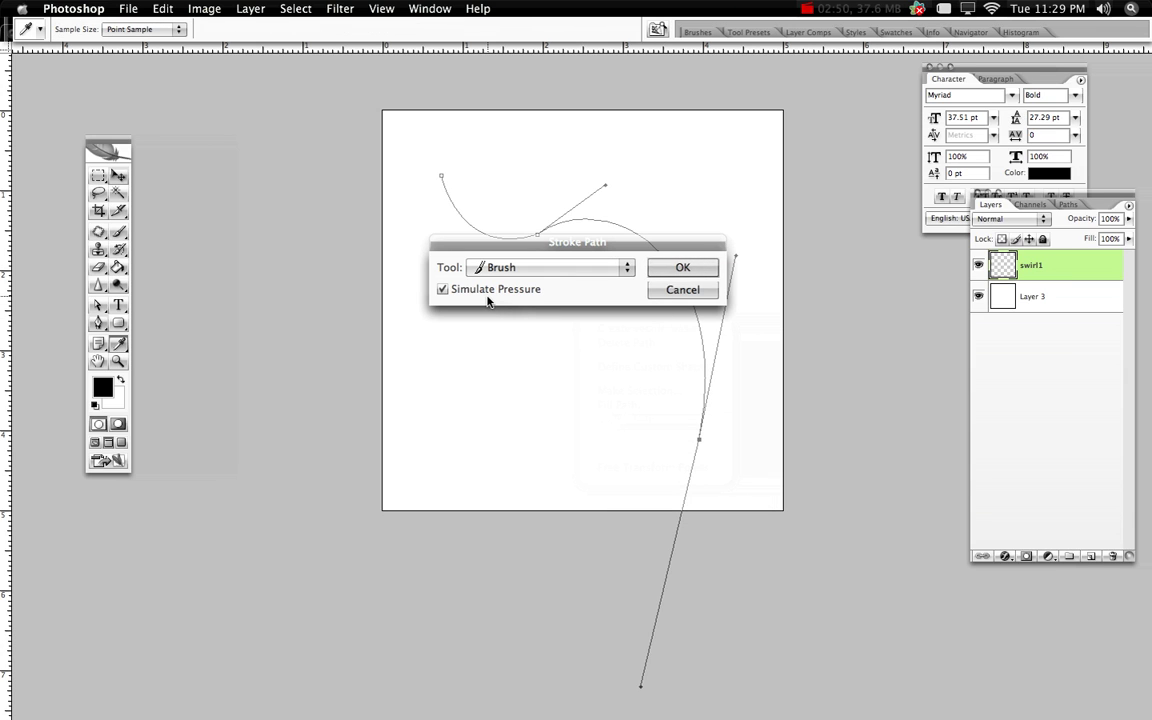
click(678, 267)
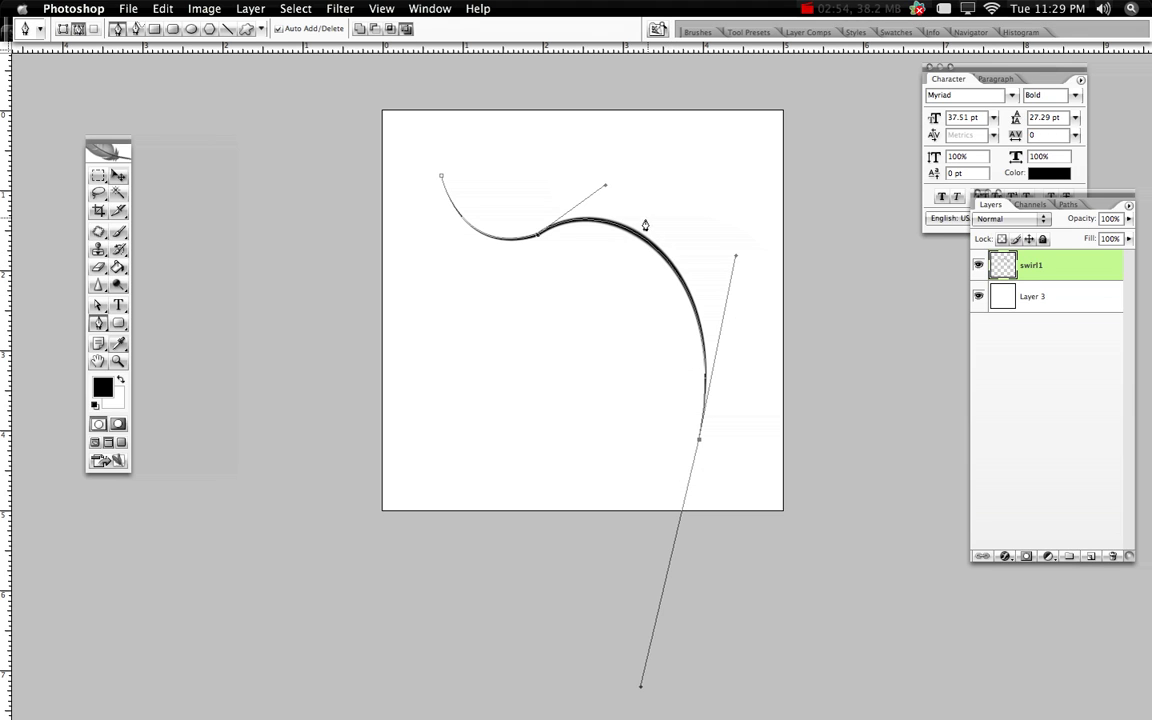
Switch to the Brush tool and review its brush settings.
click(702, 32)
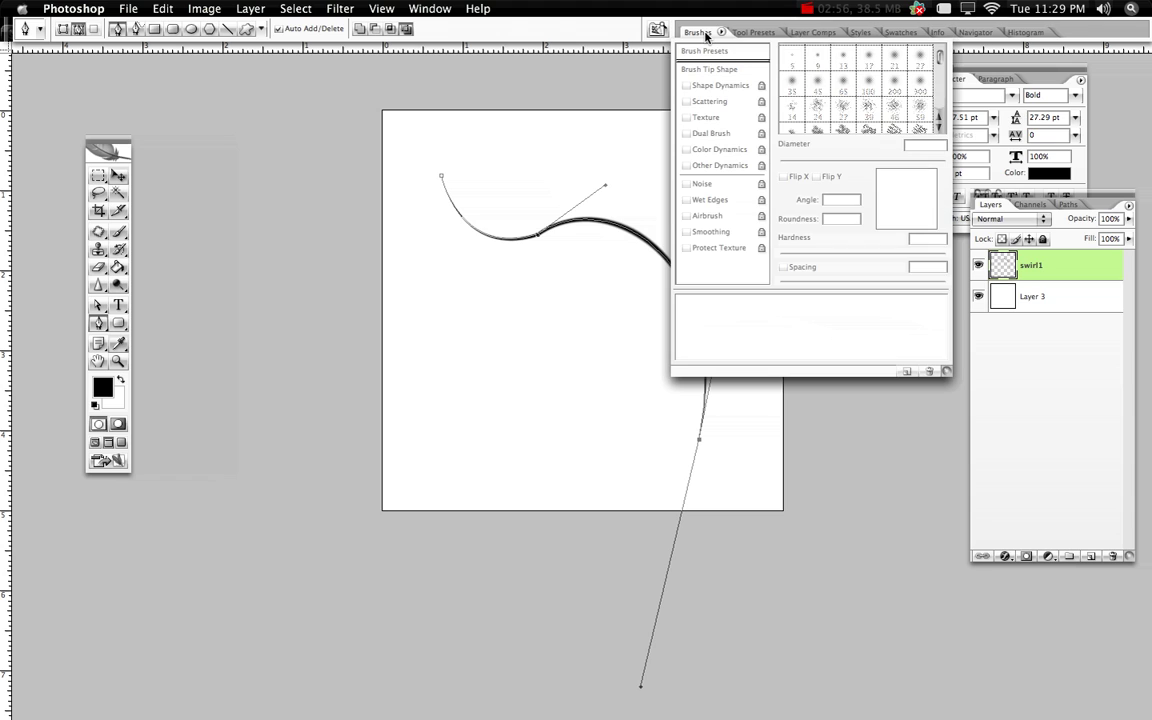
click(698, 33)
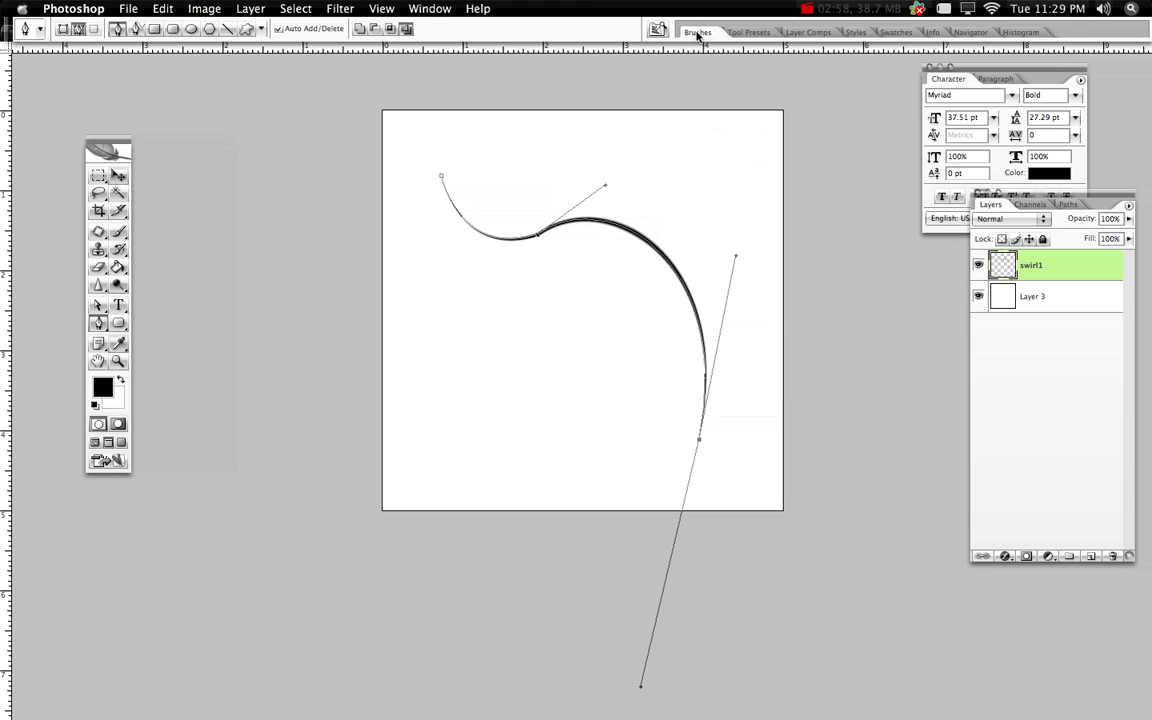
key(b)
click(697, 33)
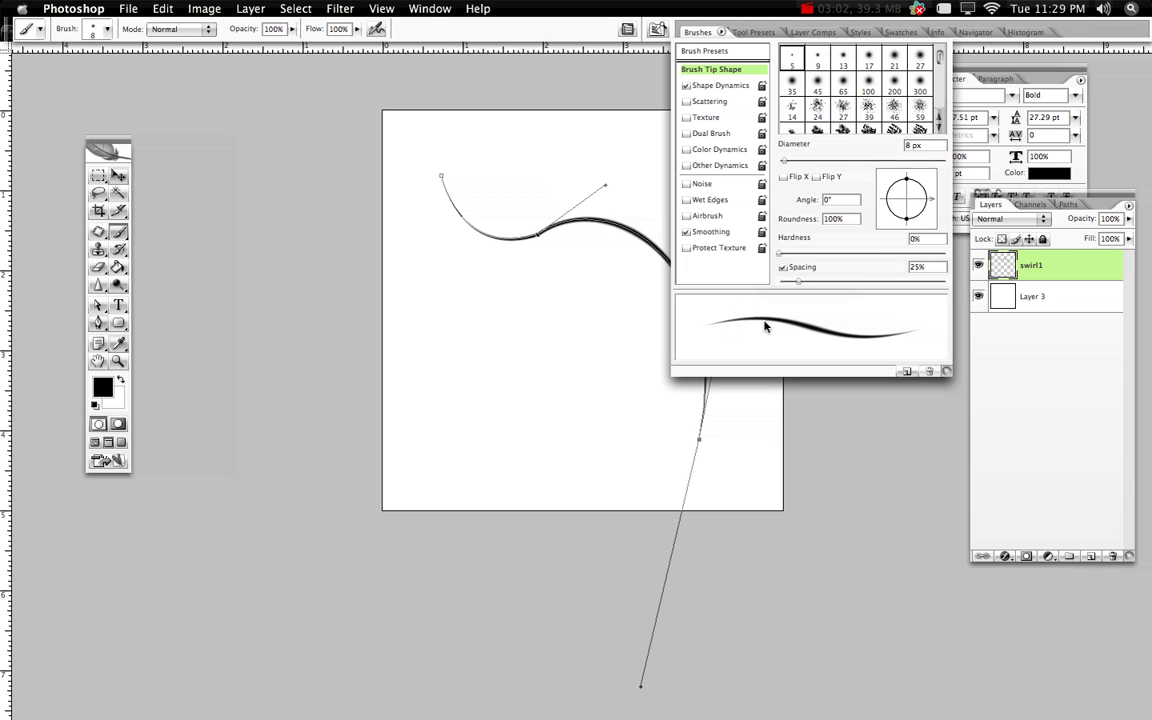
click(1071, 317)
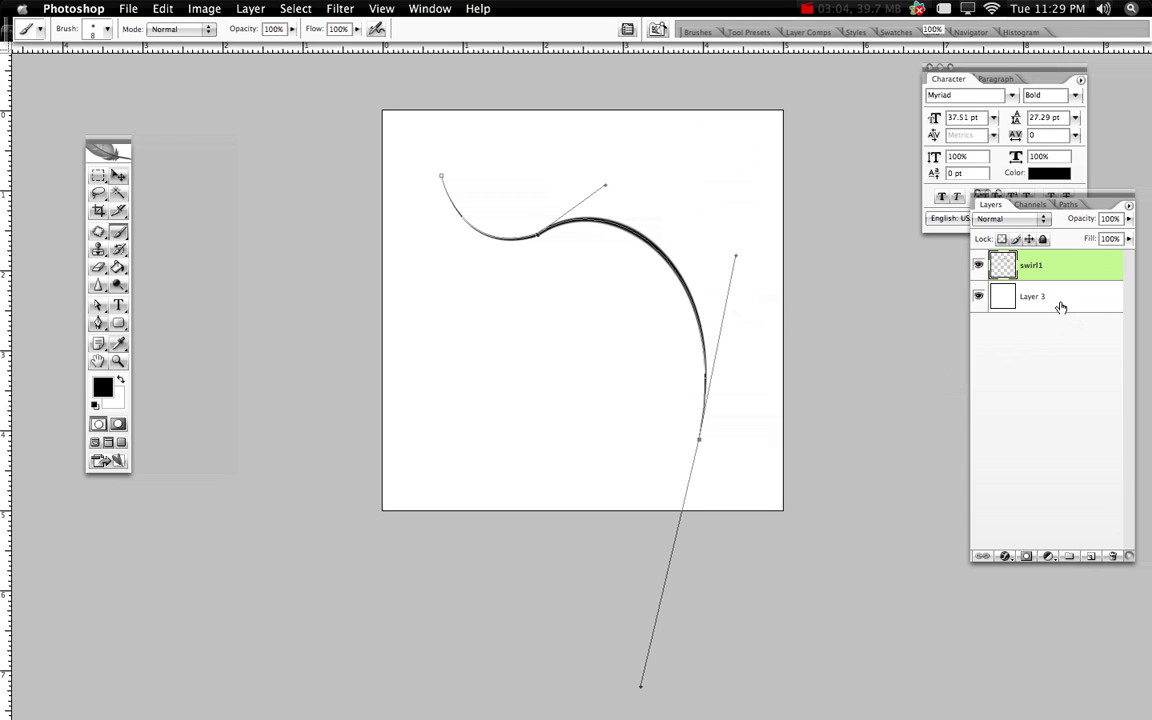
Add a new layer, move it above swirl1 and rename it swirl2.
click(1060, 302)
click(1092, 557)
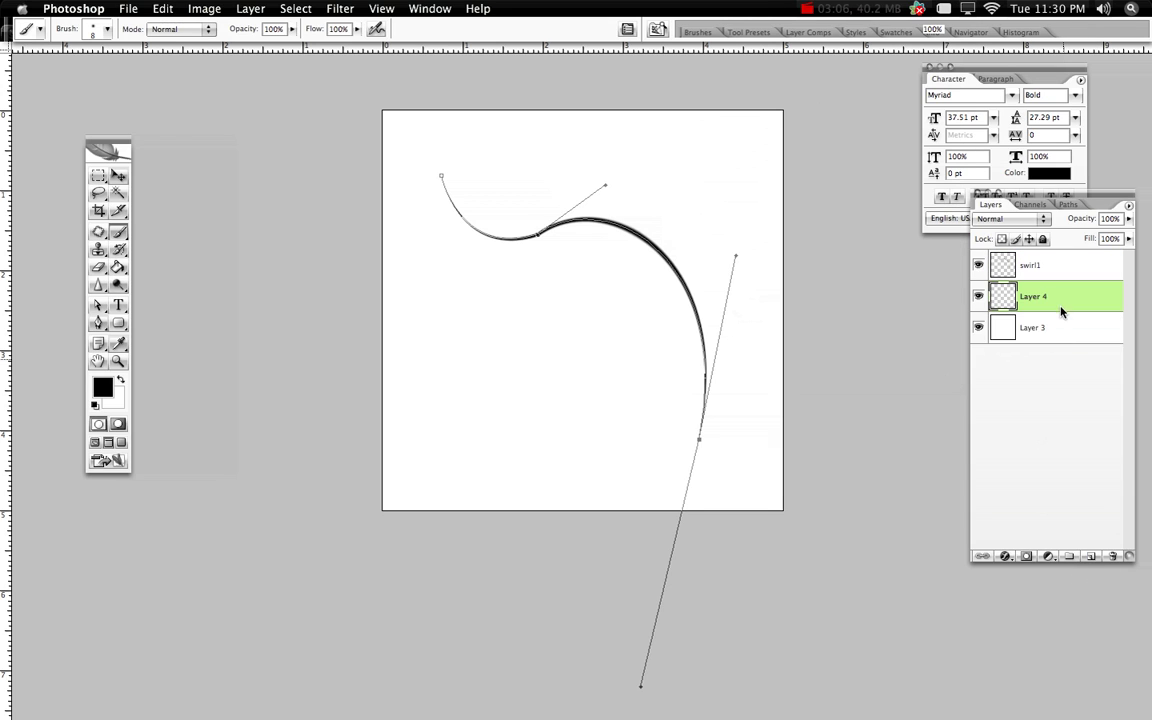
drag(1059, 311, 1033, 270)
double_click(1033, 268)
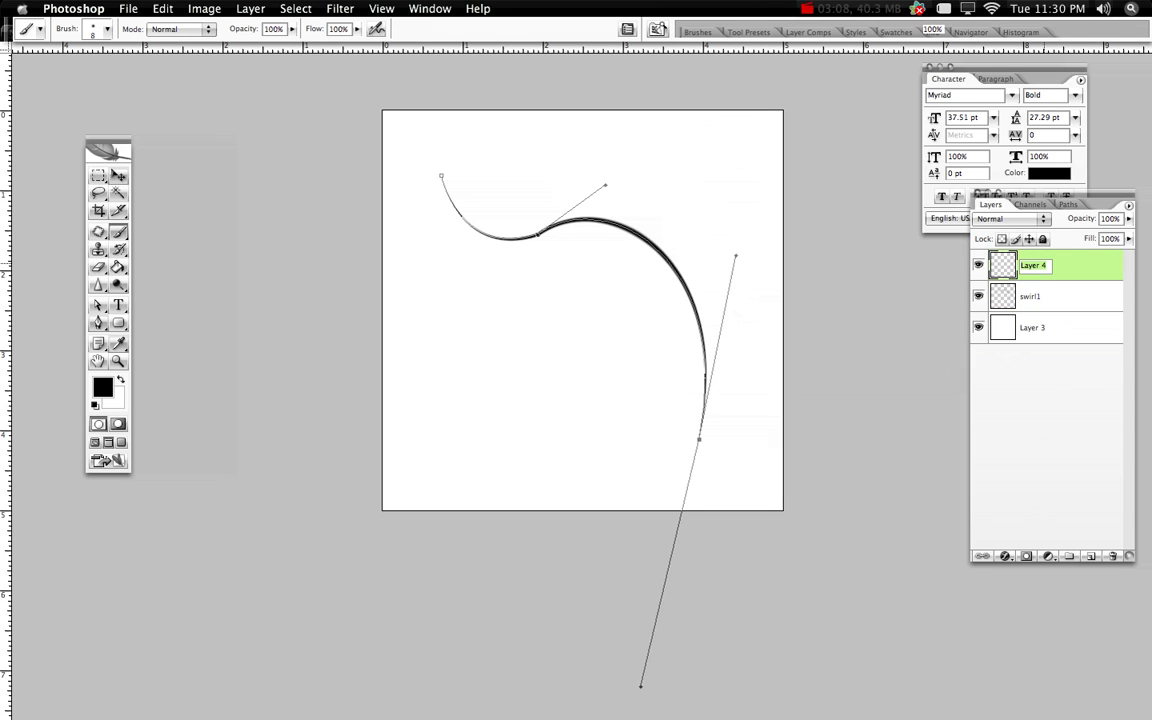
text(swirl2)
key(Return)
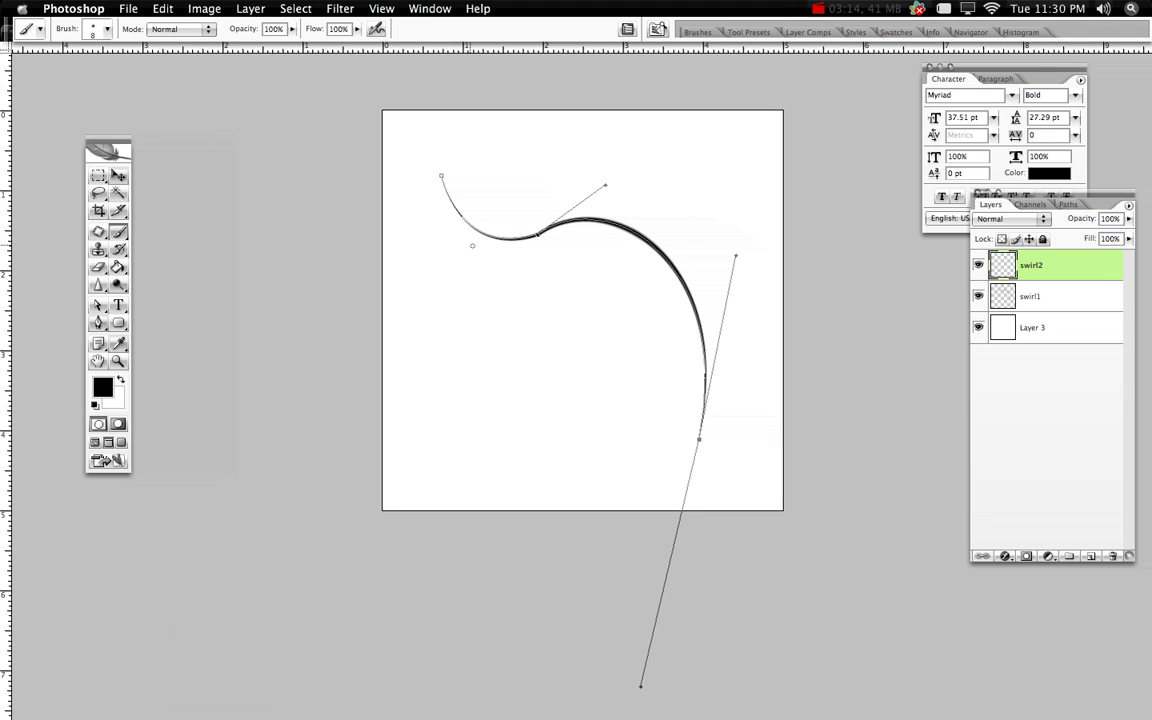
Enlarge the brush diameter and lower the brush opacity to 46%.
right_click(471, 246)
drag(506, 276, 530, 275)
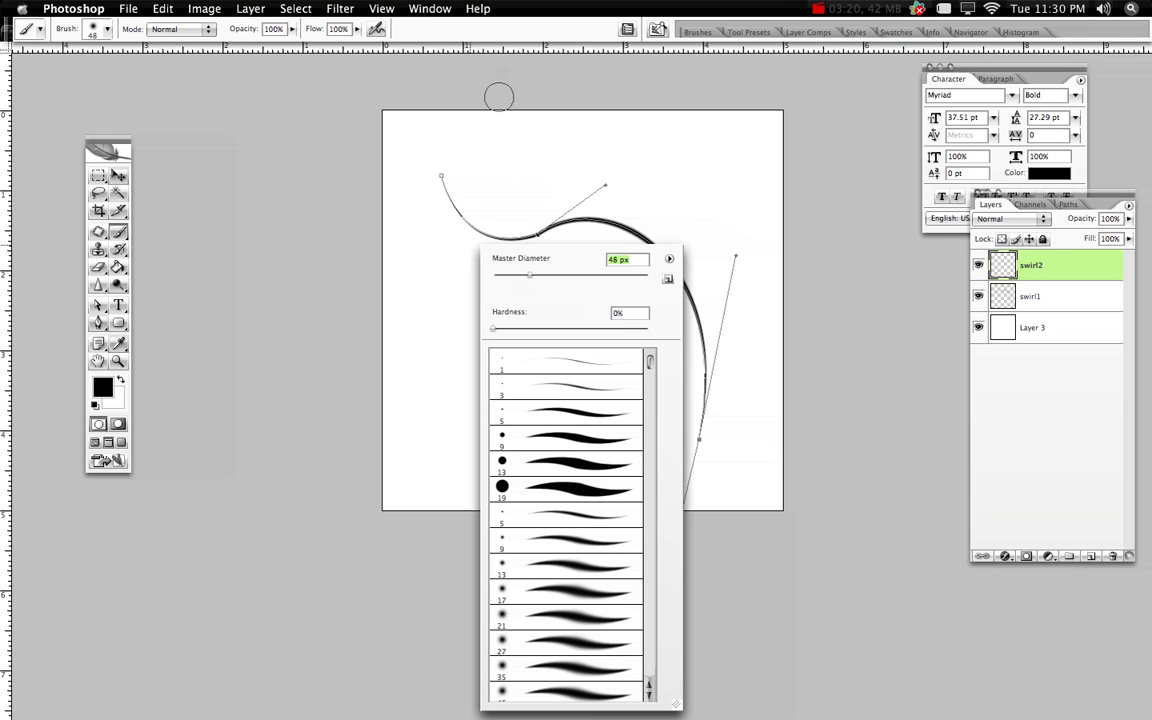
key(Return)
drag(289, 29, 252, 48)
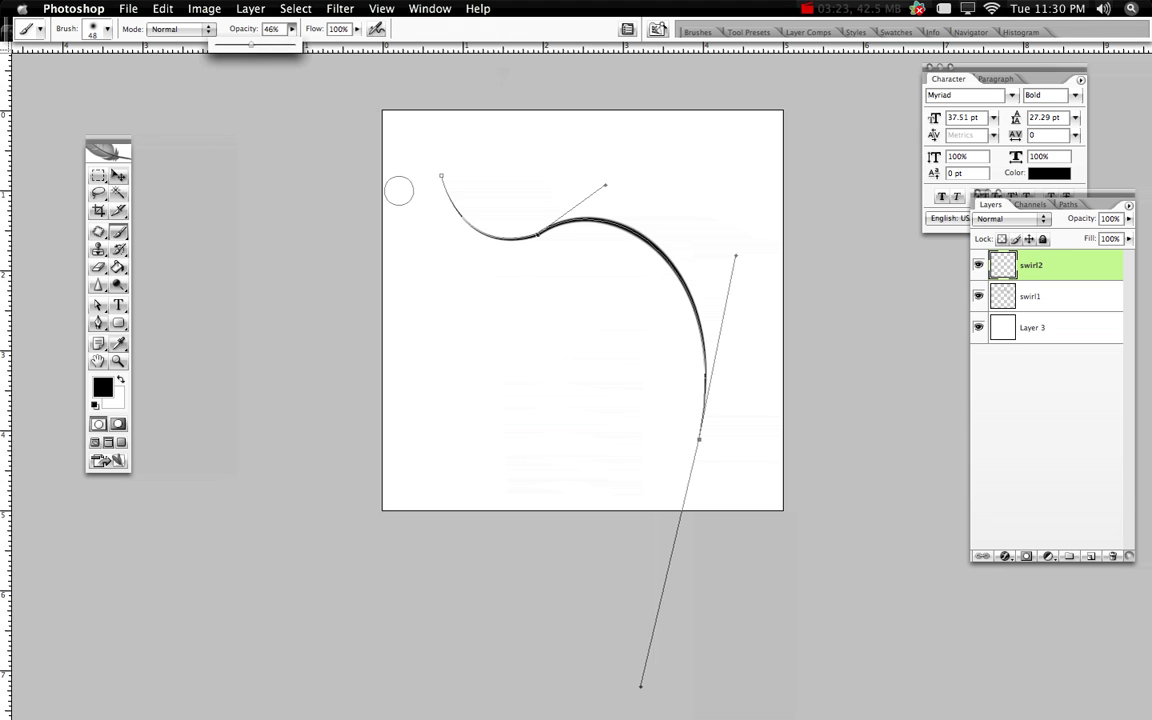
click(705, 34)
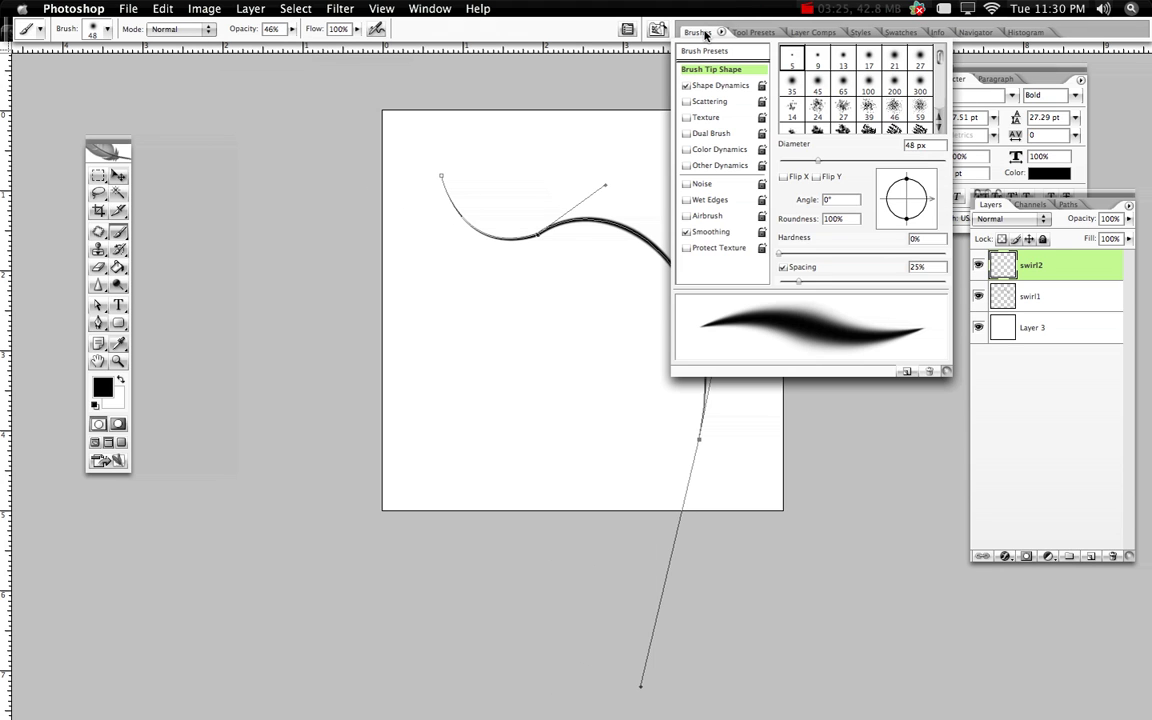
click(698, 32)
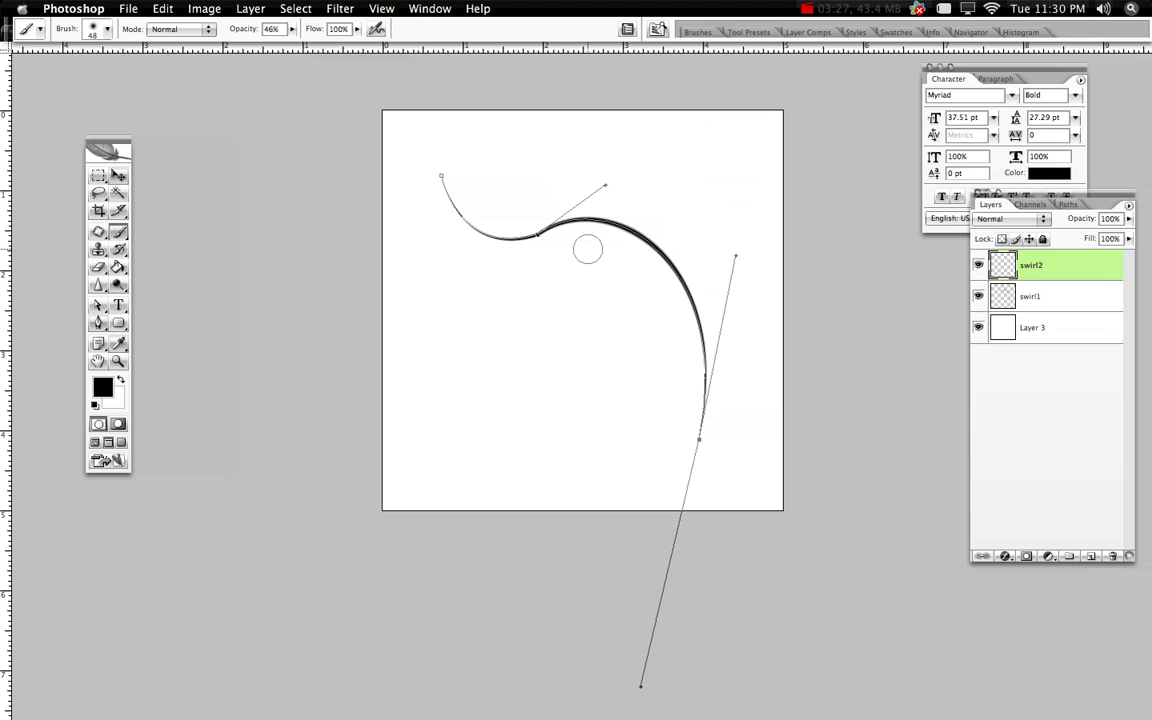
Stroke the swirl path with the soft black brush on swirl2.
key(p)
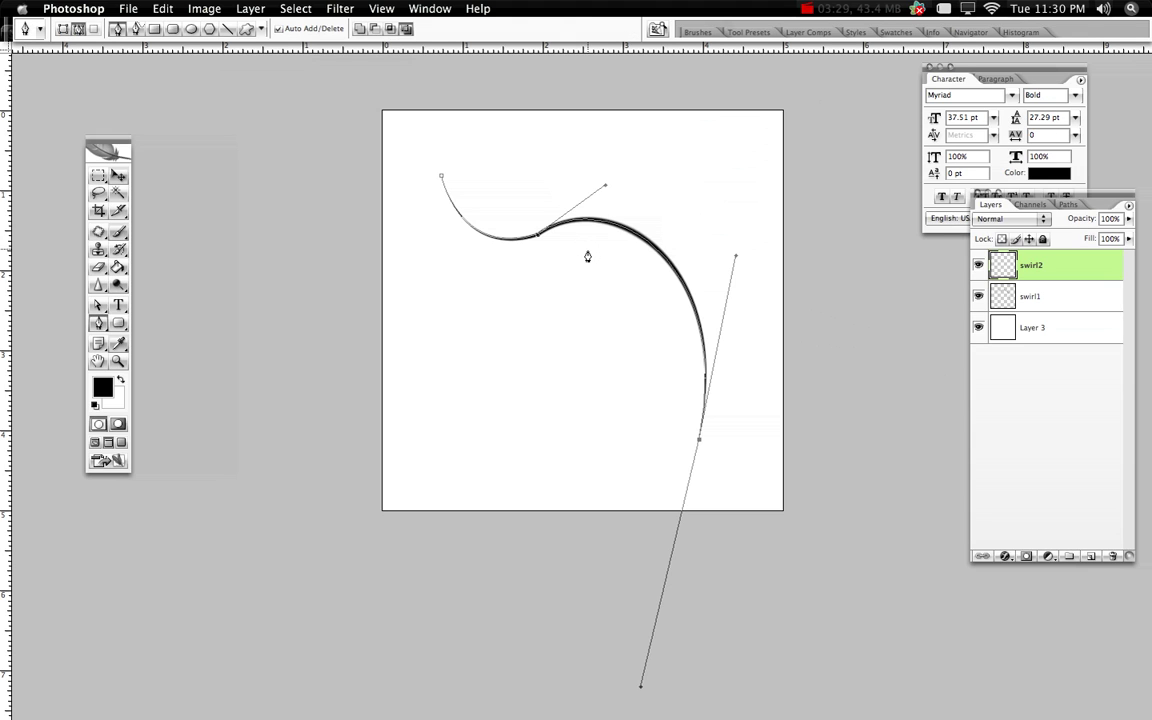
right_click(588, 257)
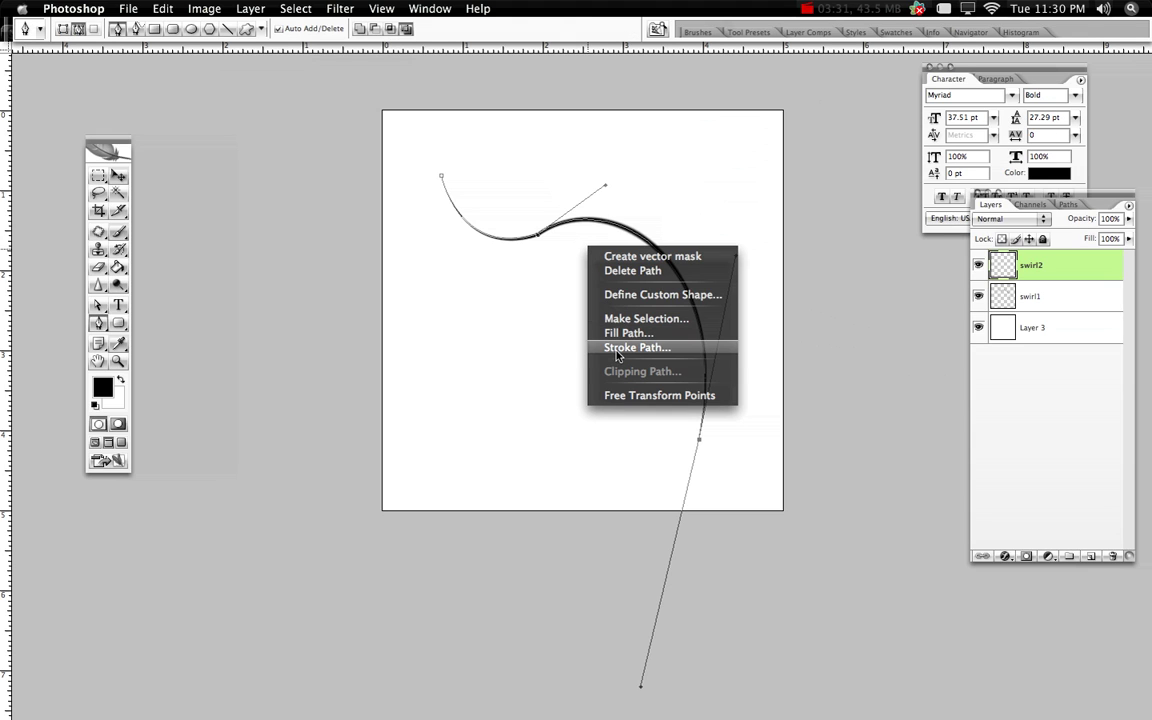
click(620, 348)
click(674, 268)
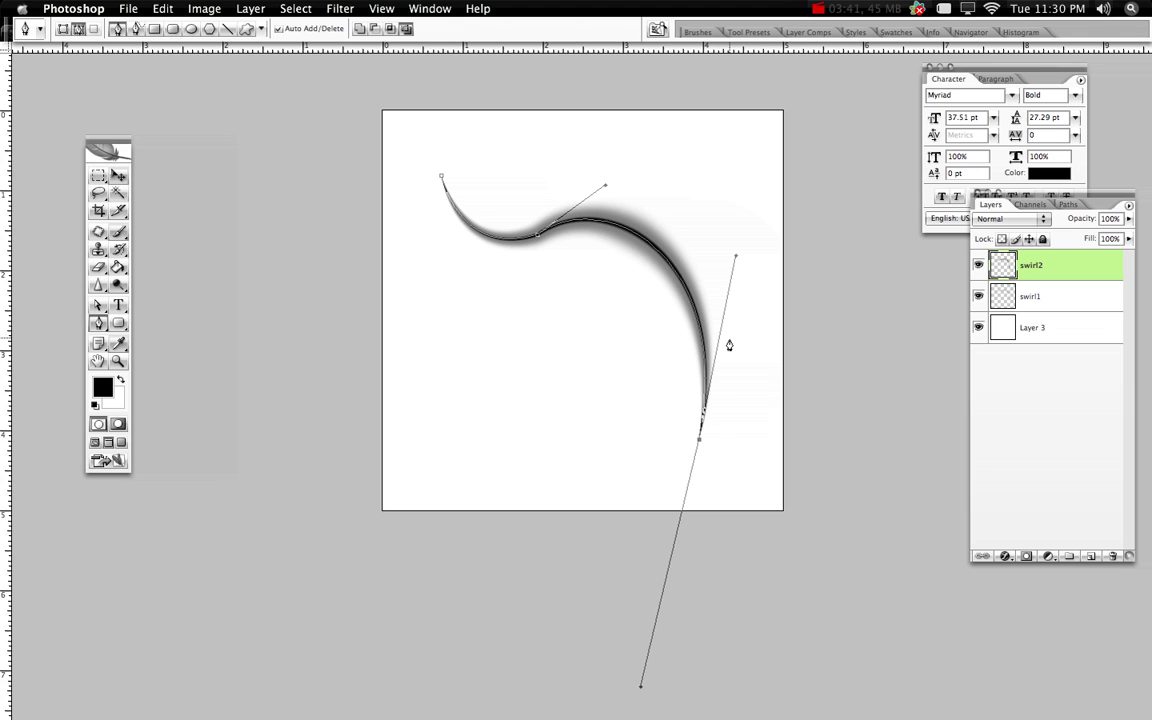
key(v)
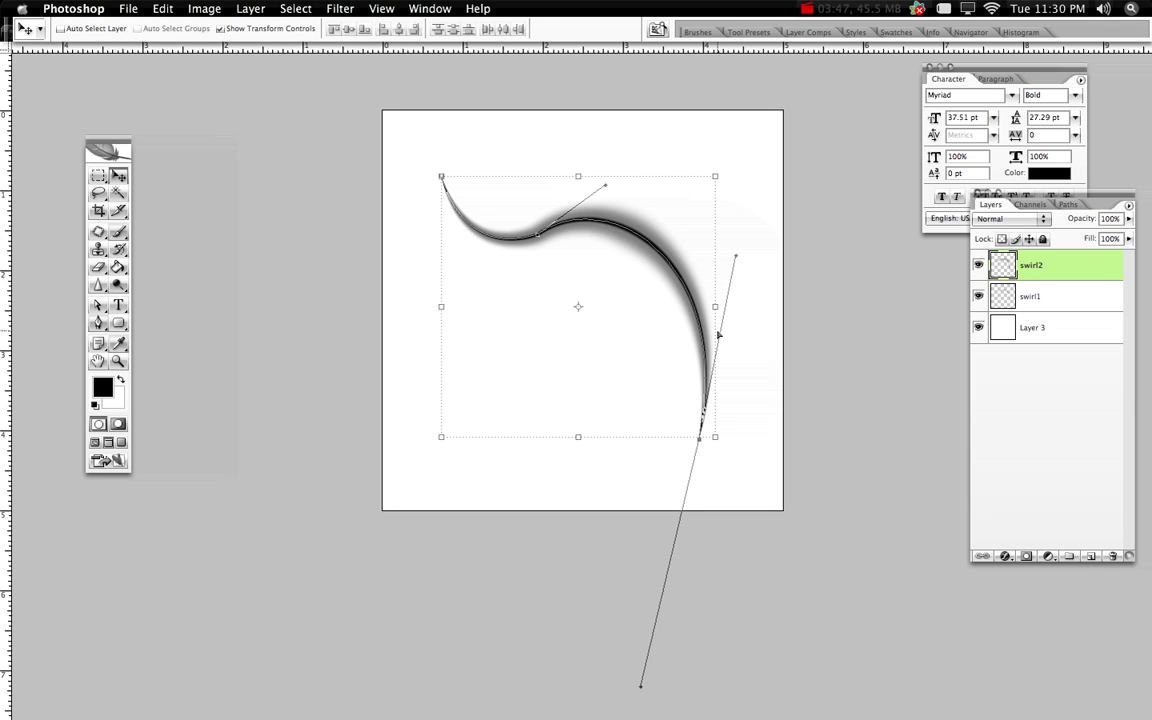
Scale the swirl path to about 51.7%, rotate it and move it down inside the stroked swirl.
key(super+t)
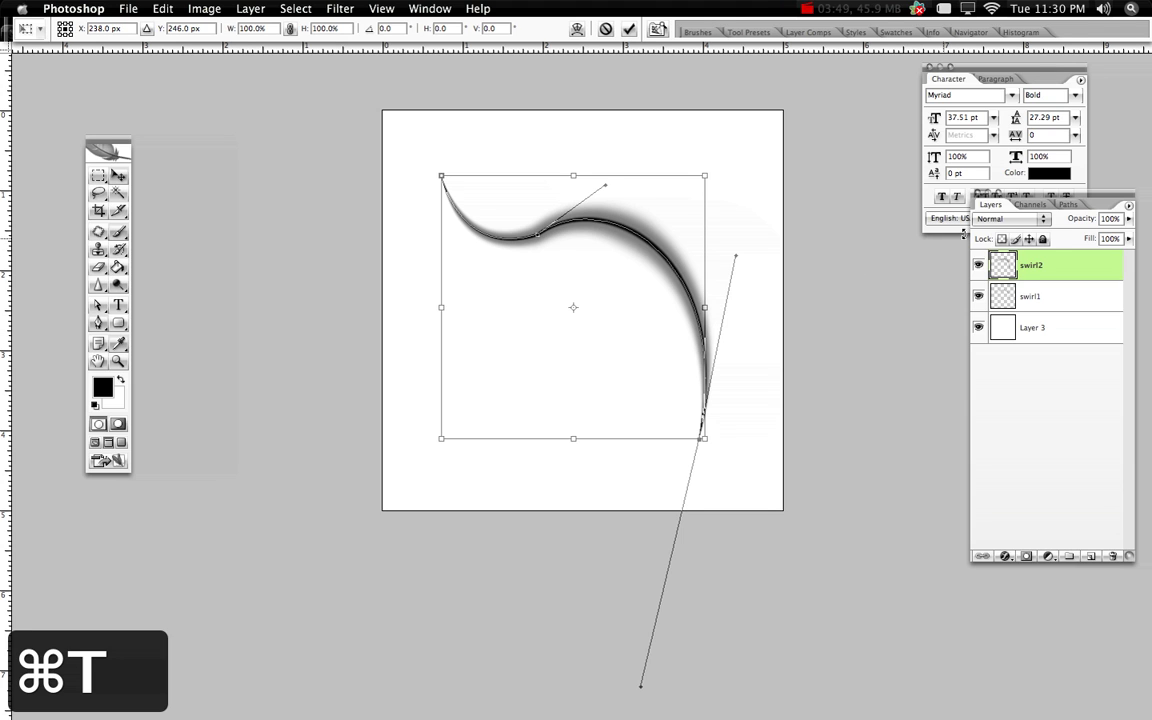
drag(443, 437, 527, 348)
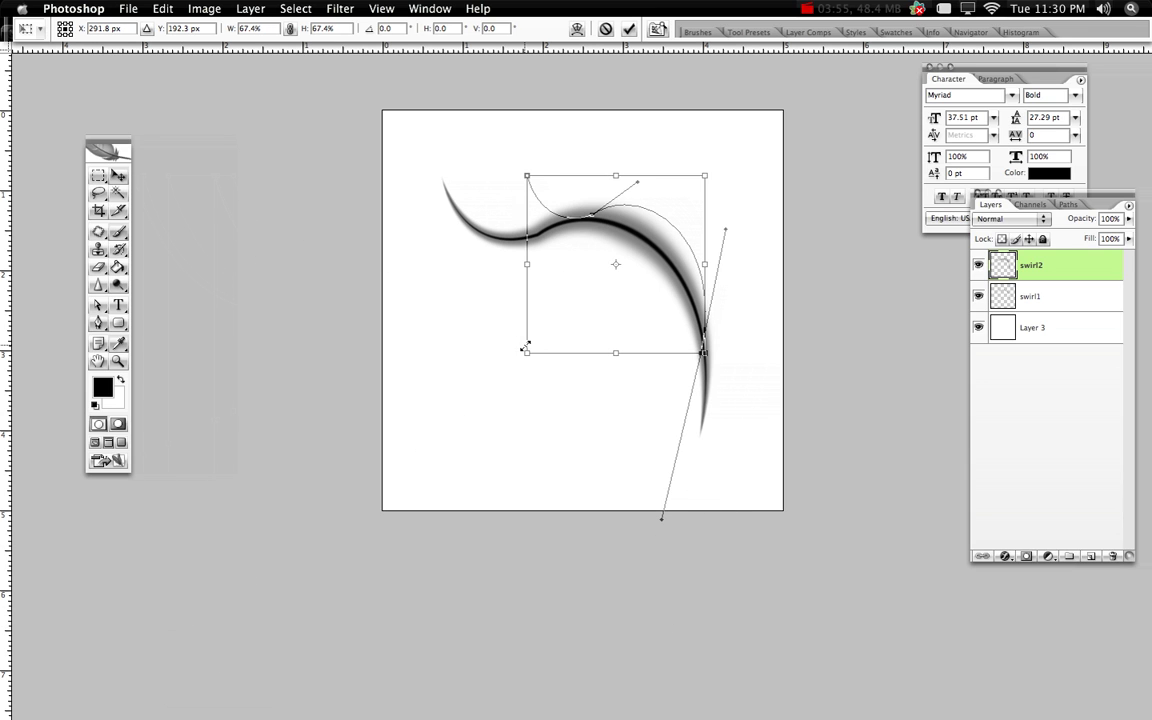
drag(721, 169, 679, 212)
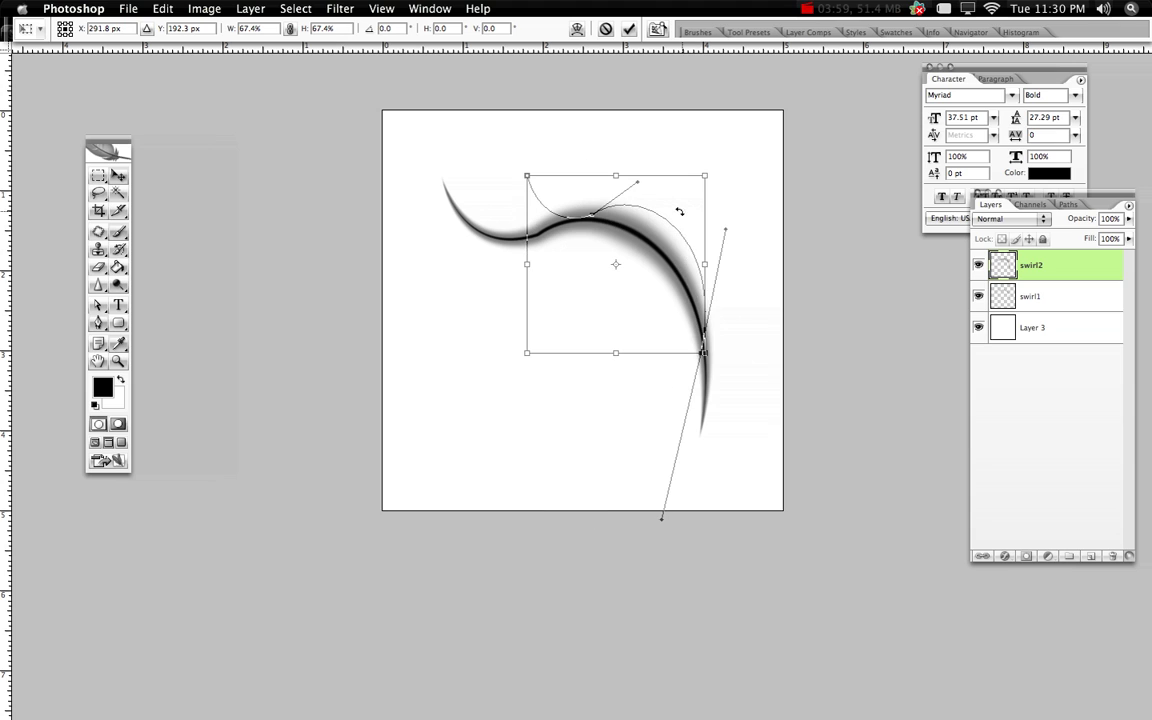
drag(597, 265, 597, 316)
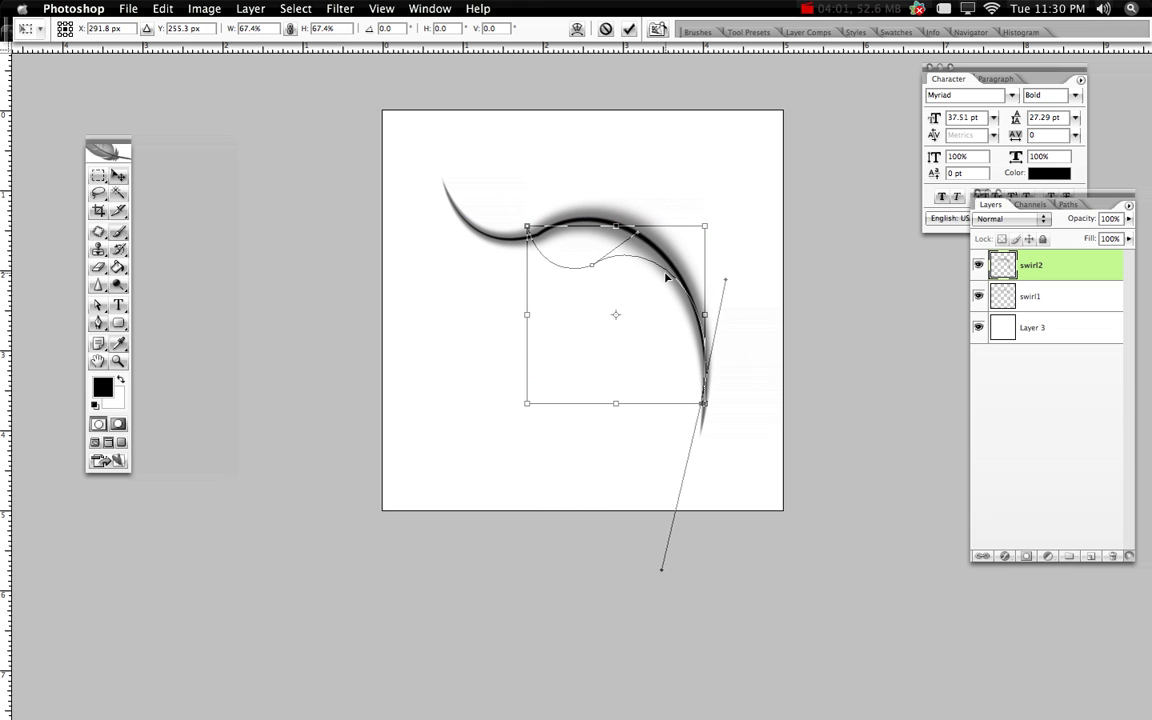
drag(520, 221, 562, 265)
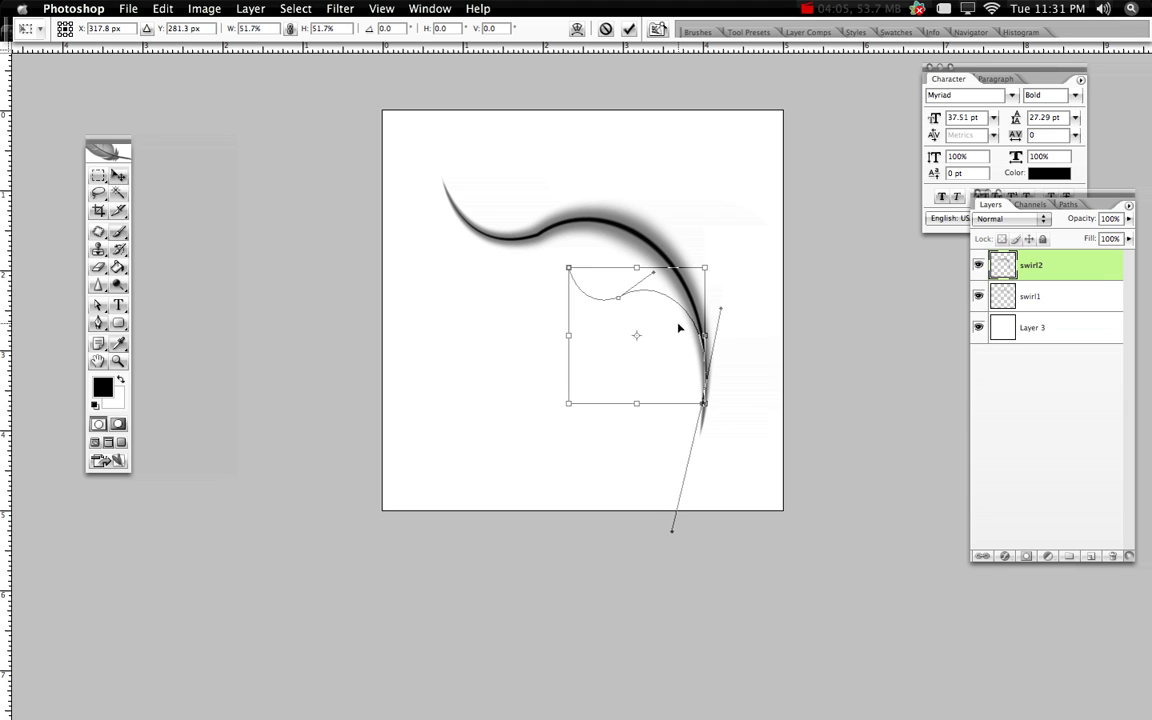
drag(677, 327, 675, 341)
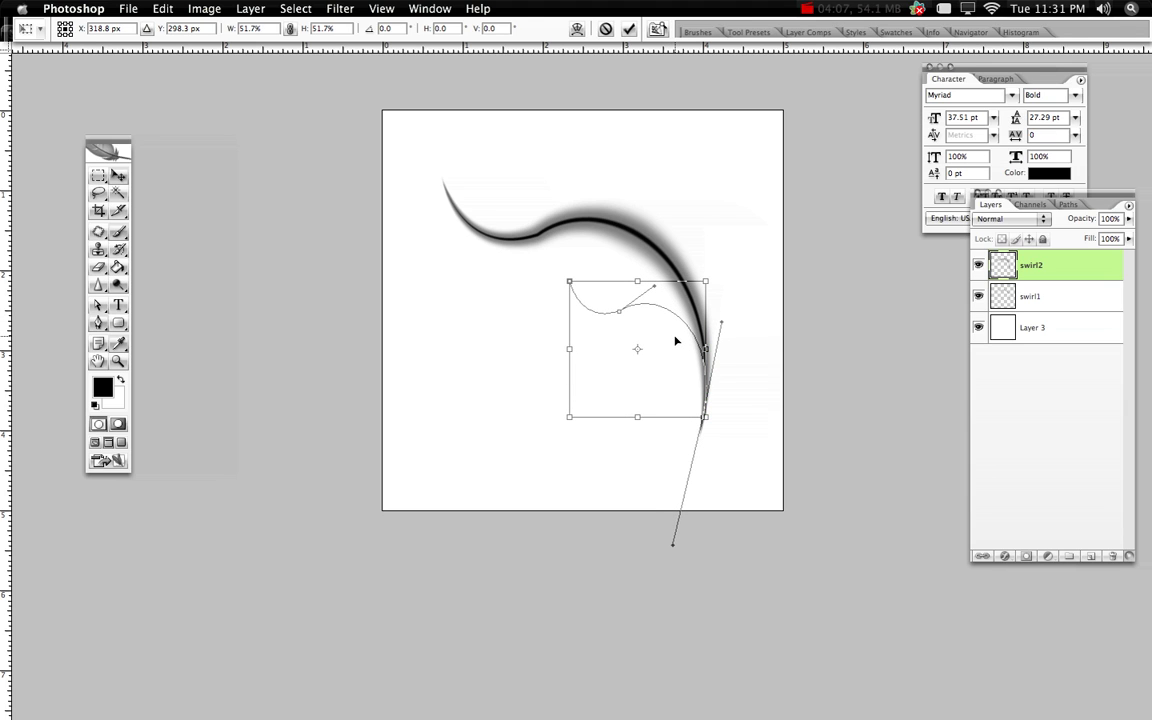
key(Return)
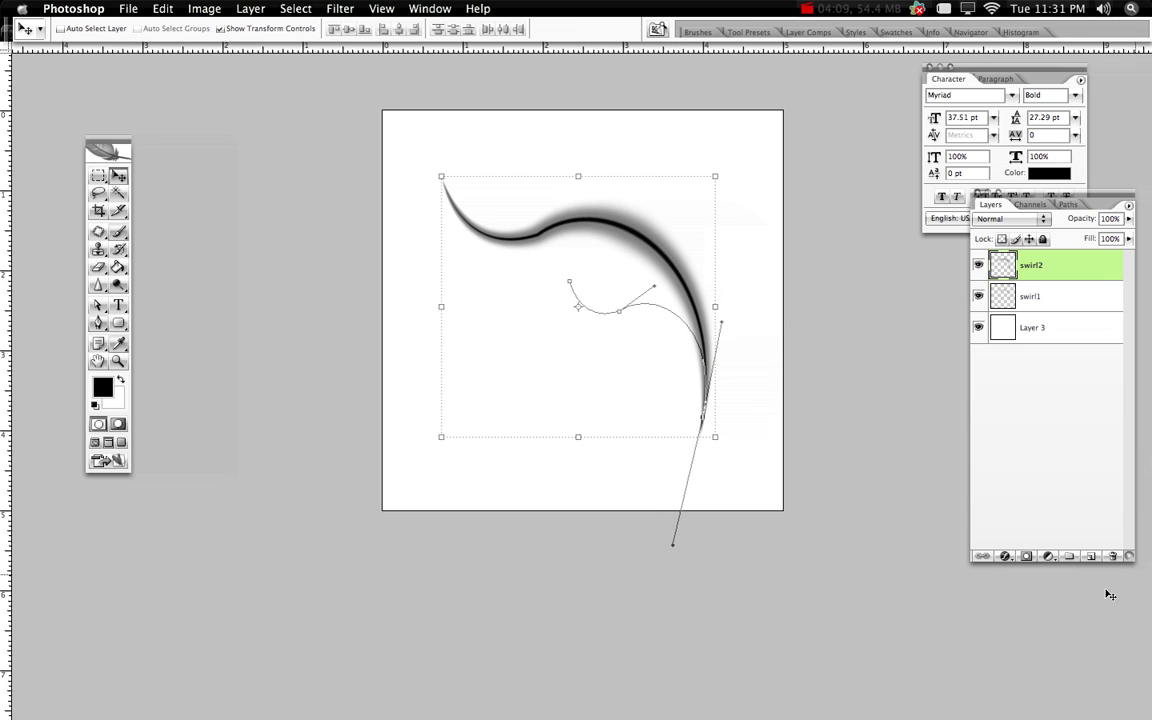
Add a new top layer named babyswirl.
click(1091, 555)
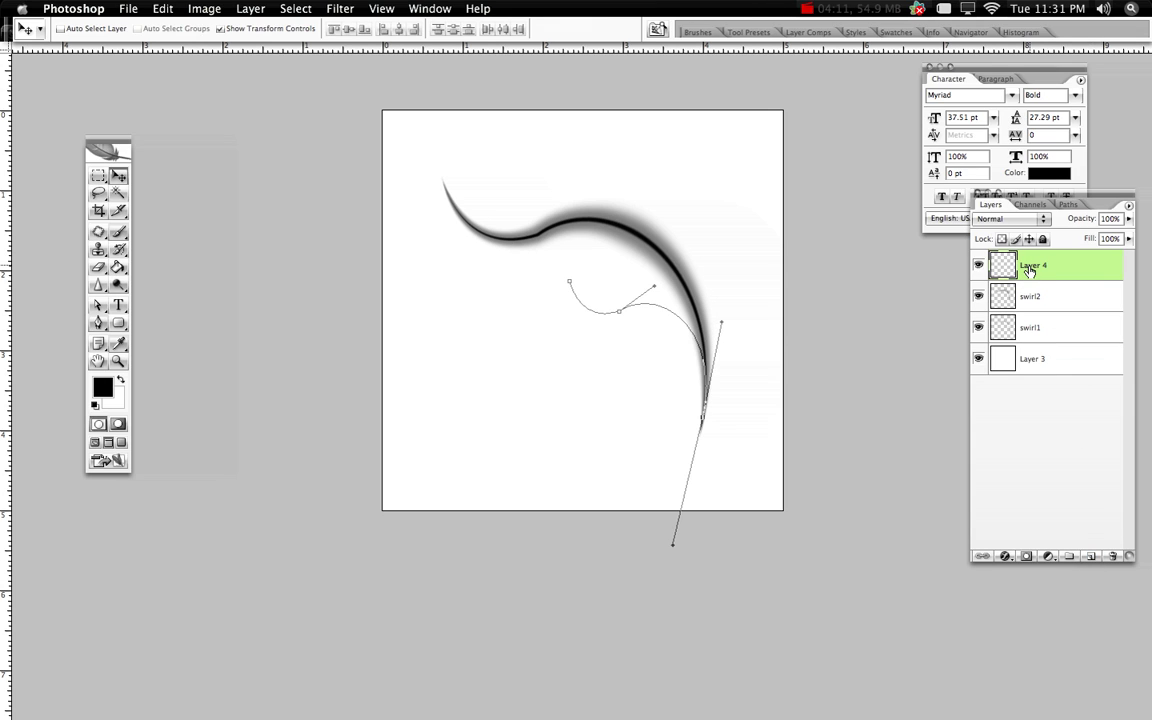
double_click(1030, 267)
text(babyswirl)
key(Return)
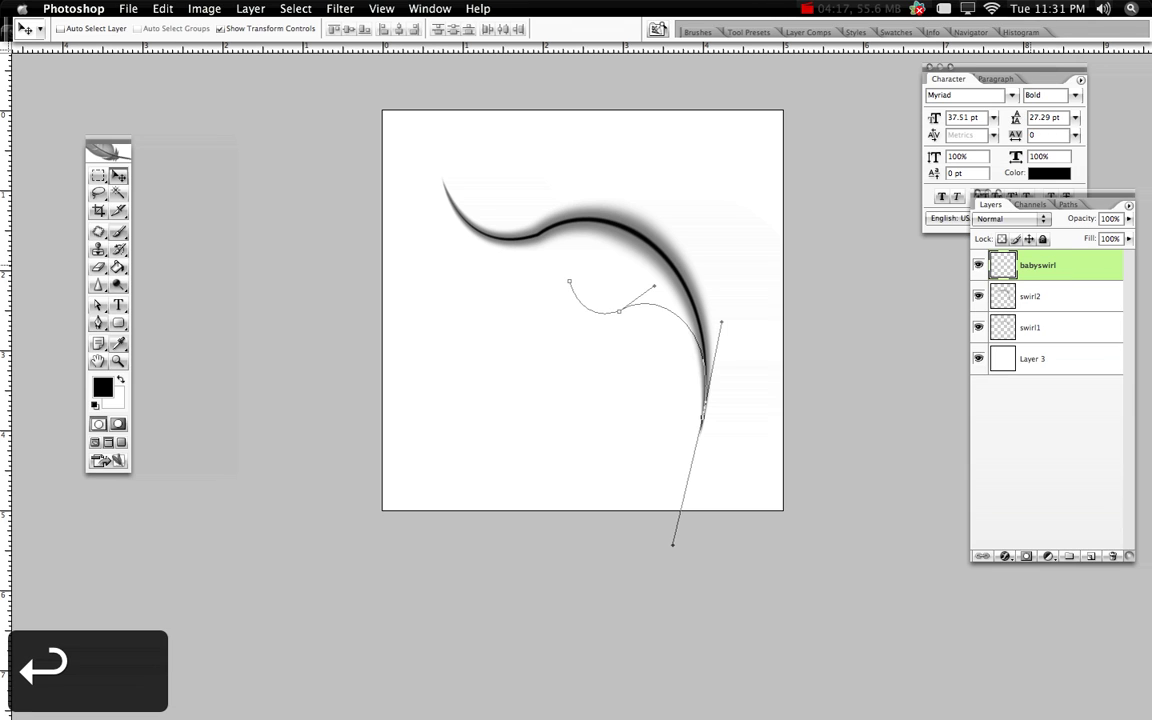
Make the brush diameter much thinner, about 9 px.
key(p)
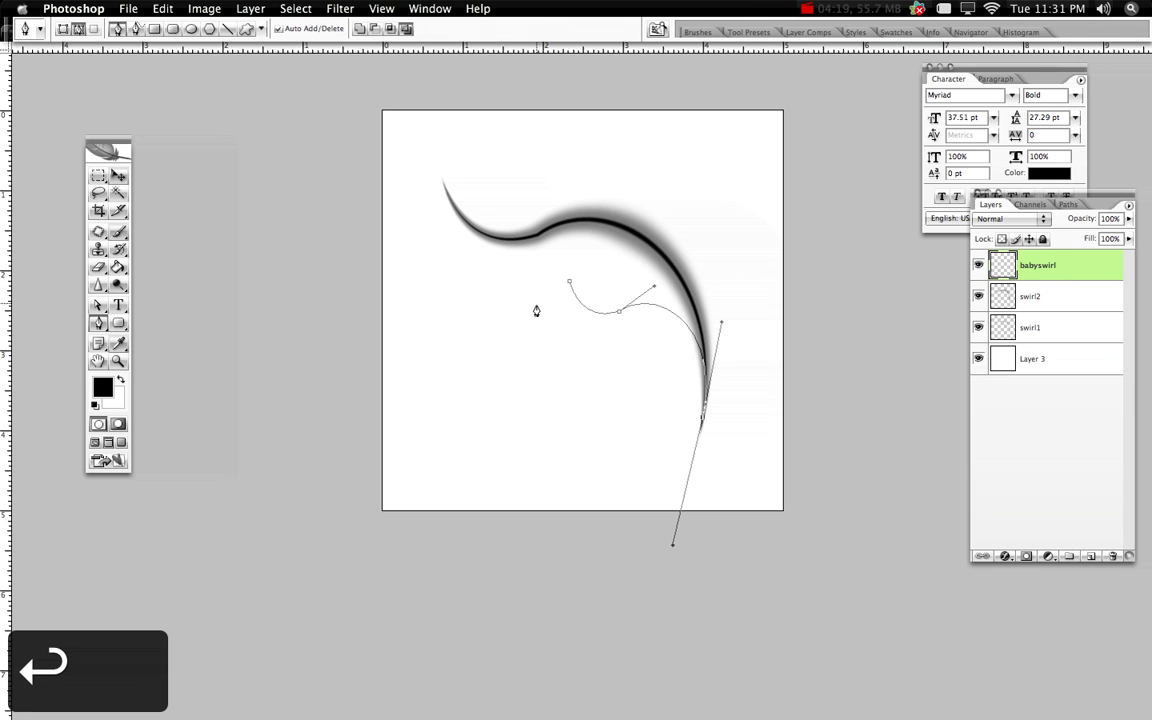
right_click(536, 311)
click(470, 255)
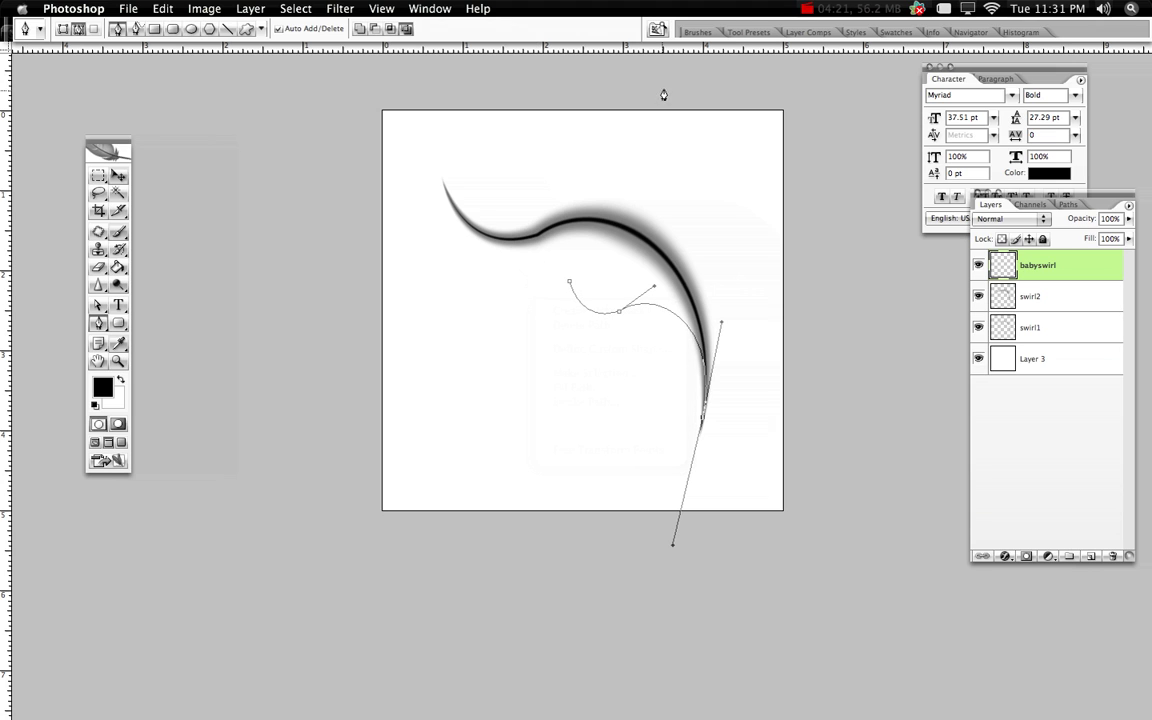
click(701, 32)
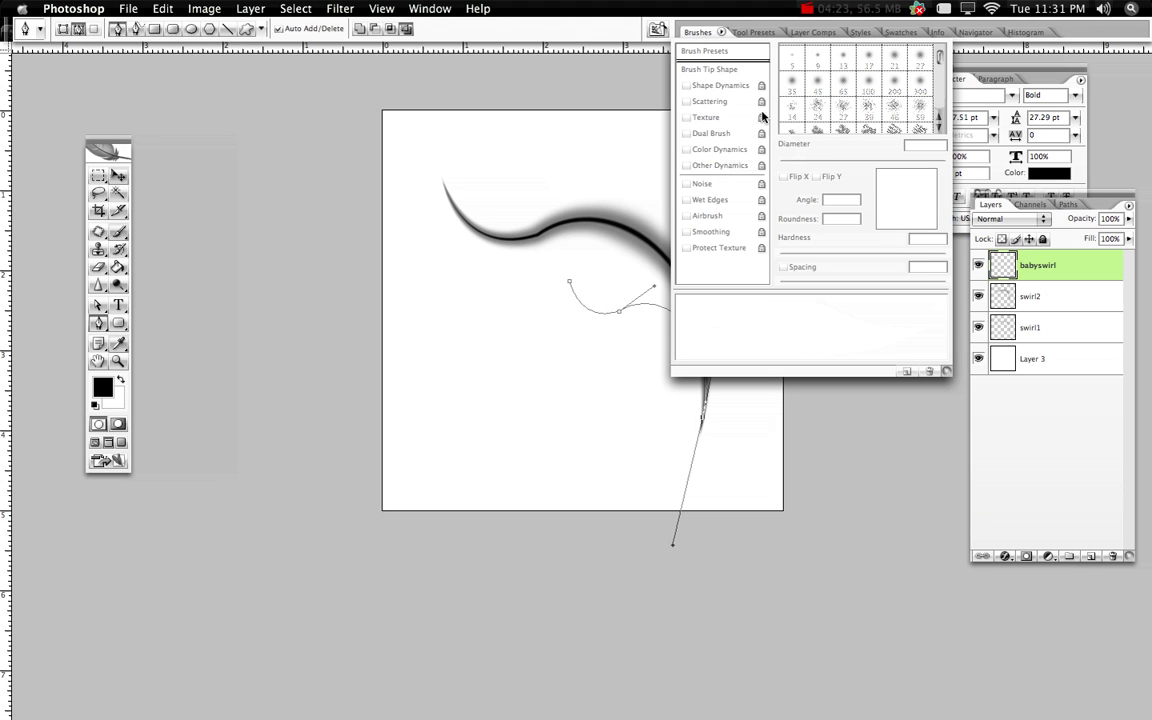
click(631, 128)
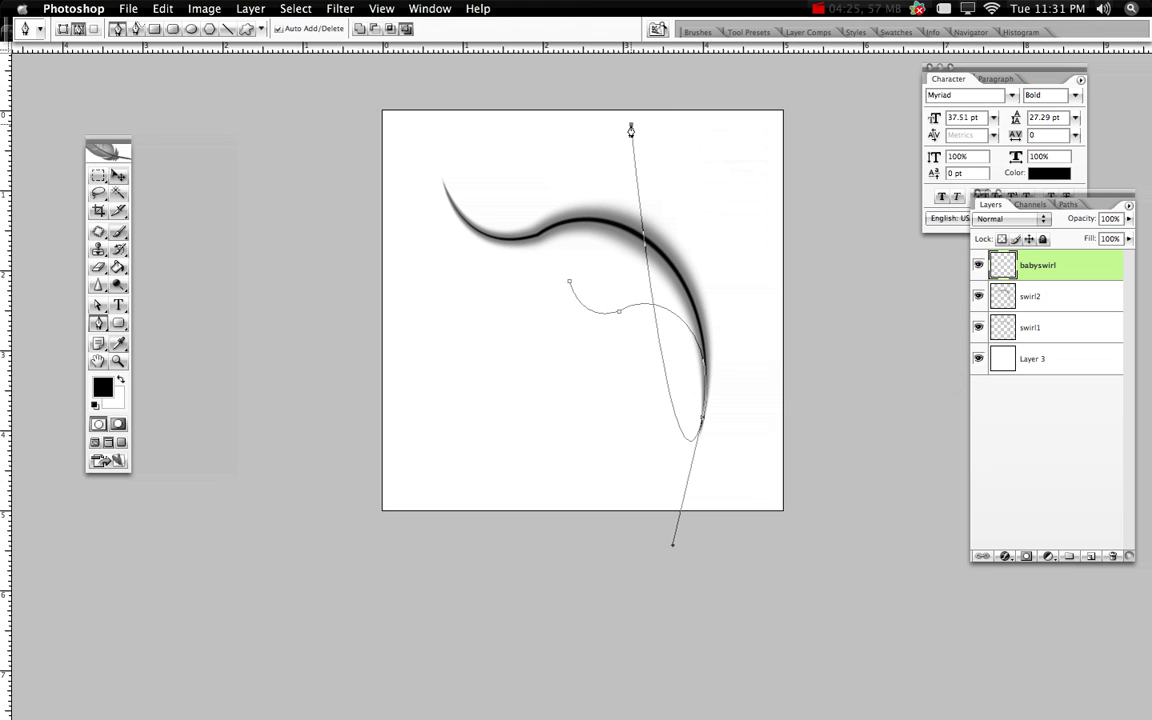
key(super+z)
key(b)
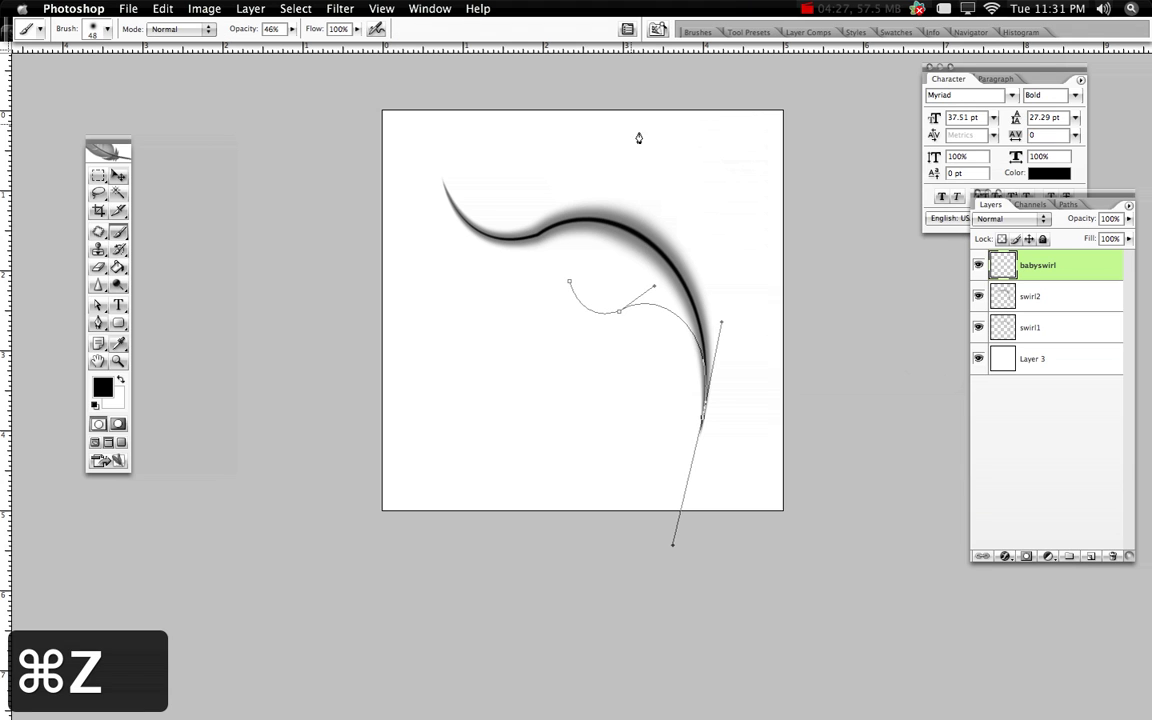
click(700, 32)
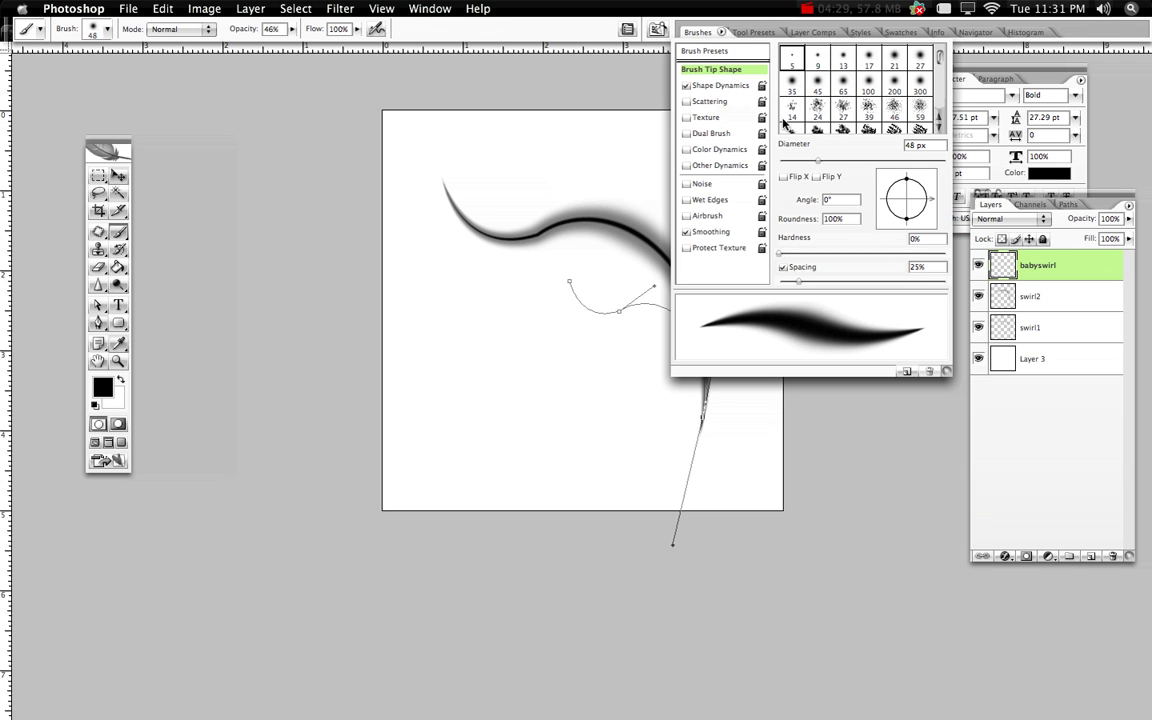
drag(815, 162, 786, 164)
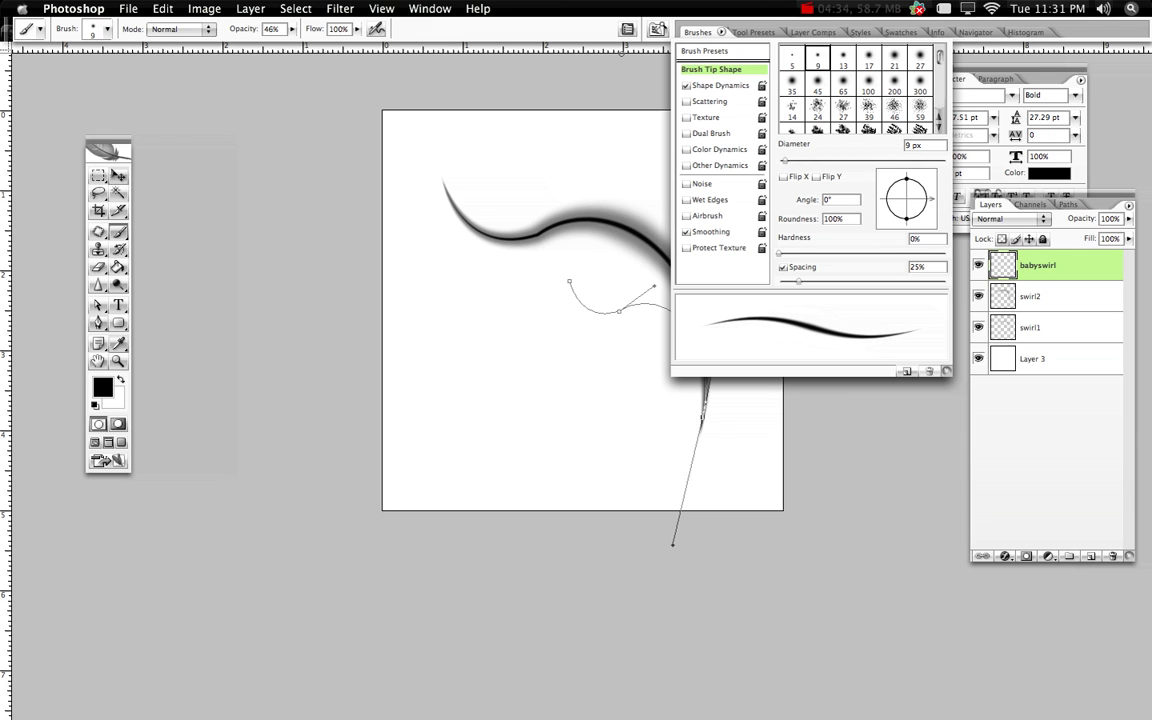
click(614, 67)
Stroke the small swirl path twice with the thin brush on babyswirl.
key(p)
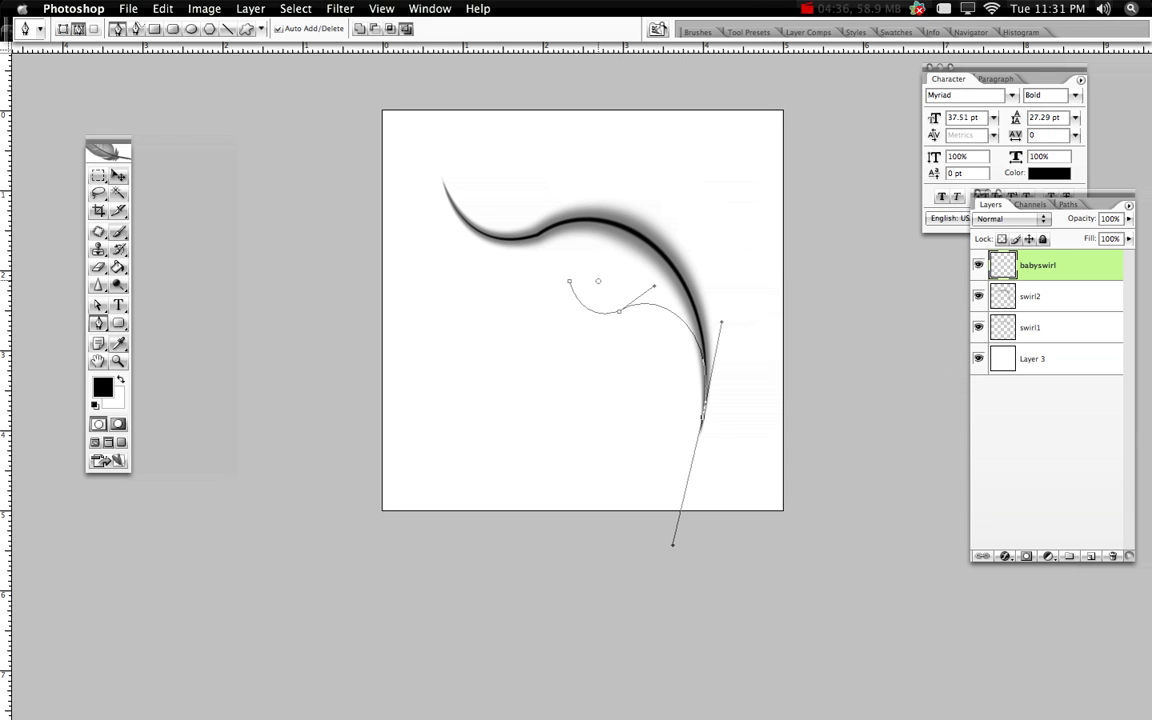
right_click(598, 313)
click(640, 404)
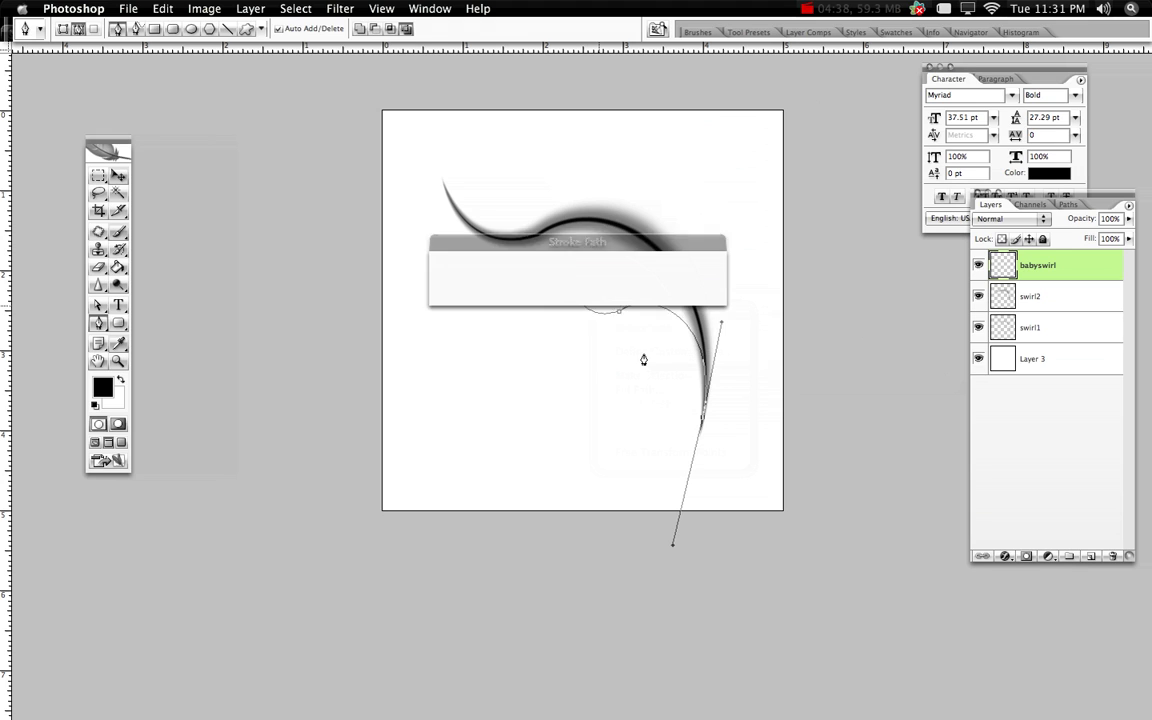
key(Return)
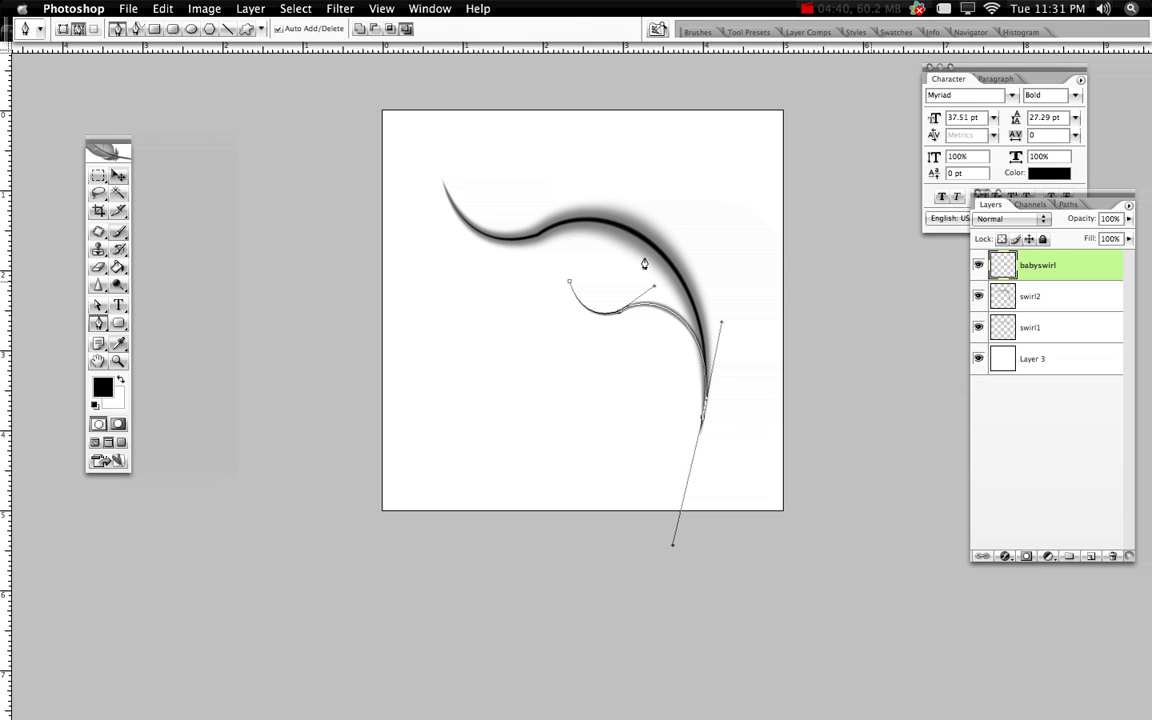
right_click(558, 216)
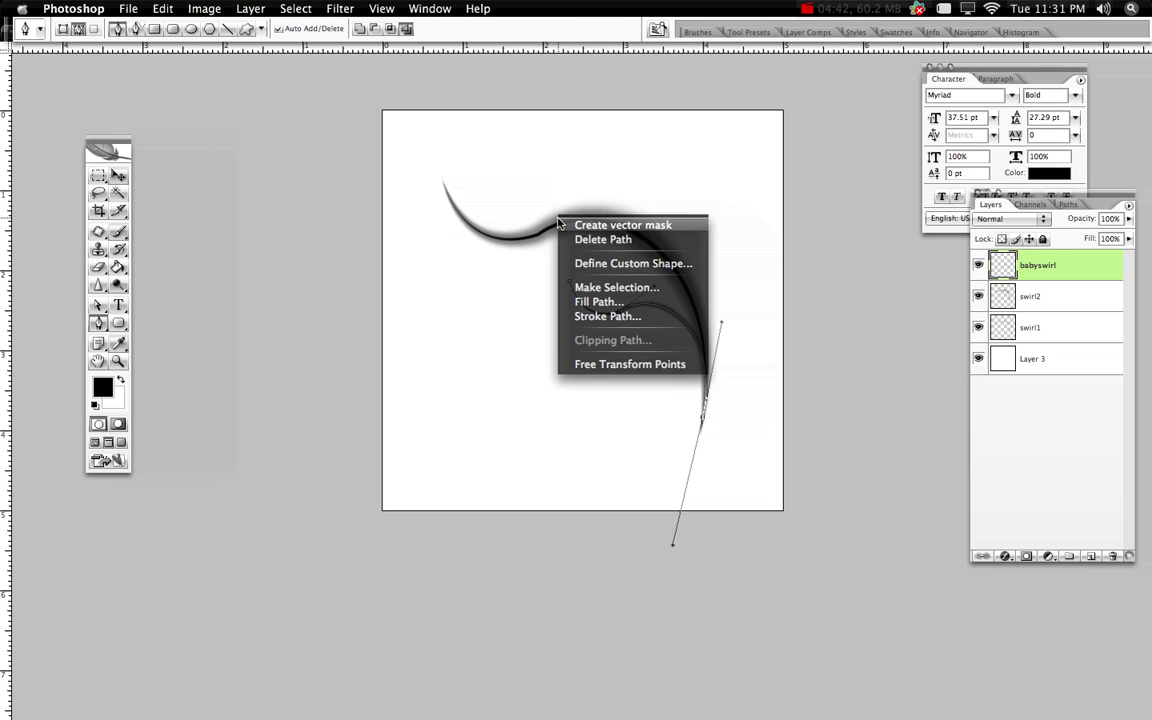
click(588, 318)
key(Return)
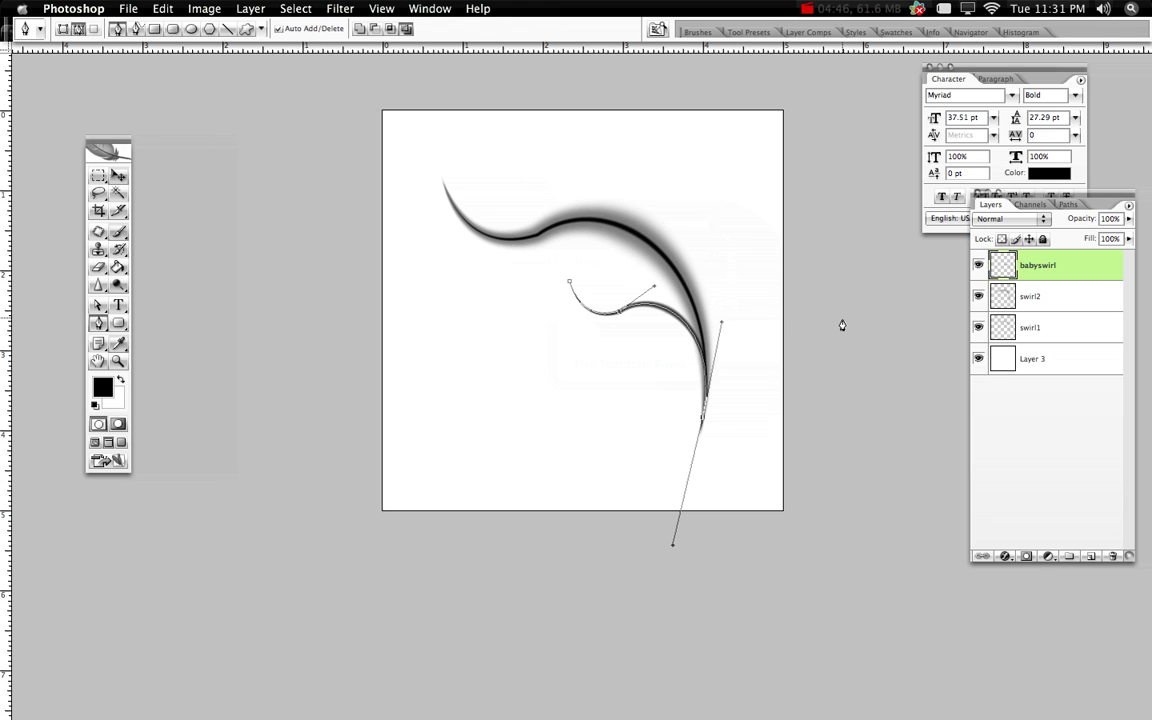
Undo an accidental enlargement of the small stroke, then scale the swirl path to about 220%.
key(v)
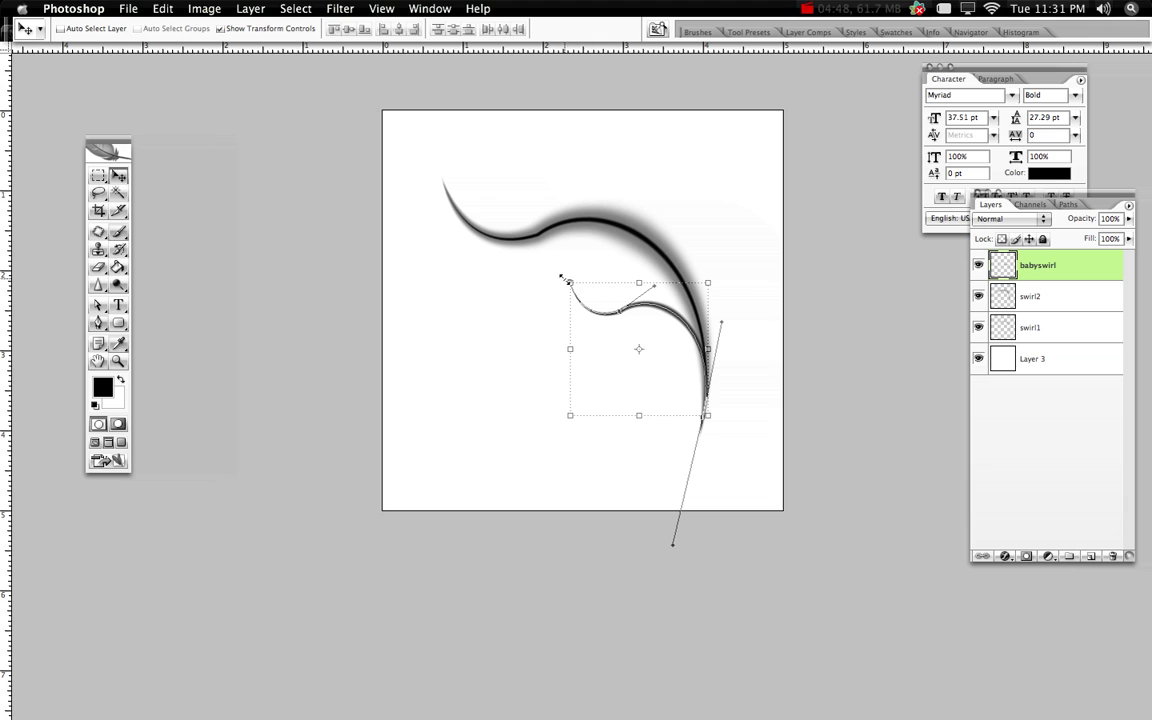
drag(538, 266, 483, 232)
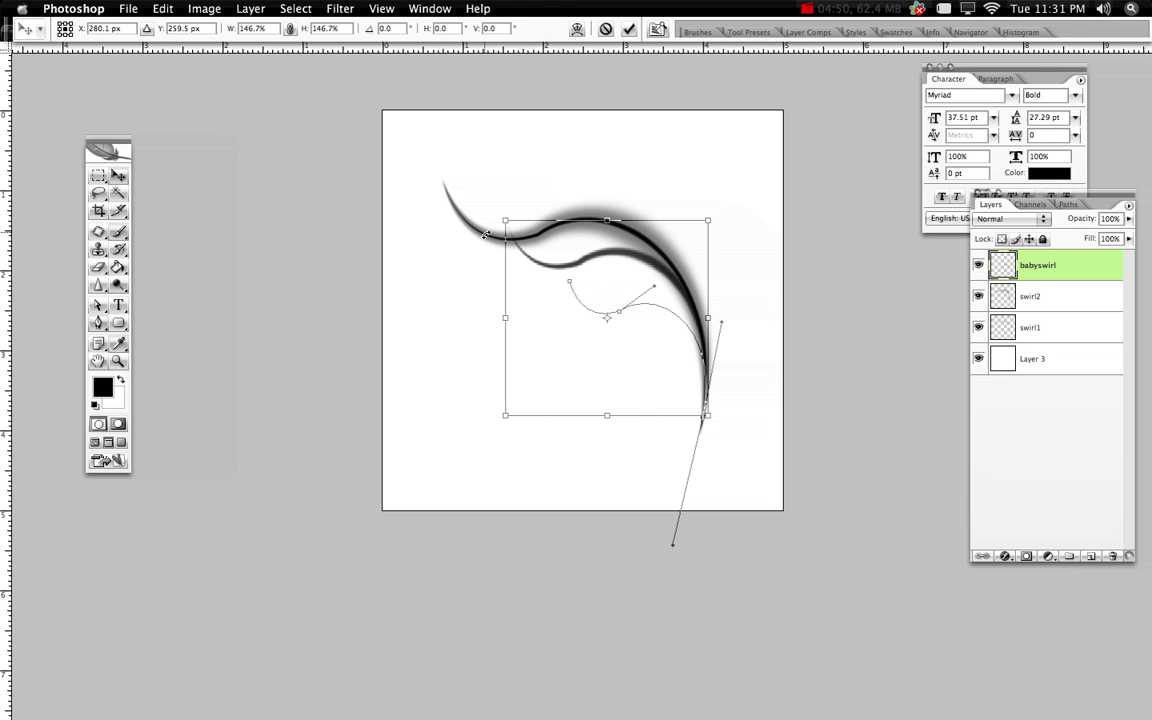
key(super+z)
key(super+z)
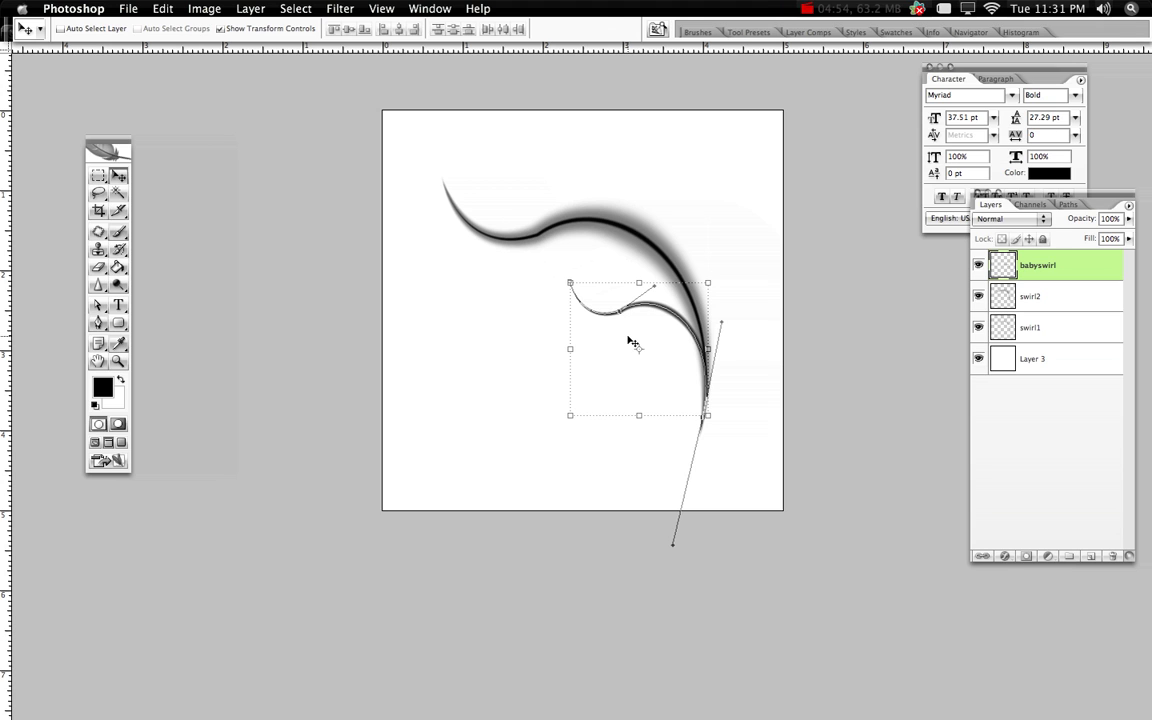
key(super+t)
drag(575, 289, 381, 137)
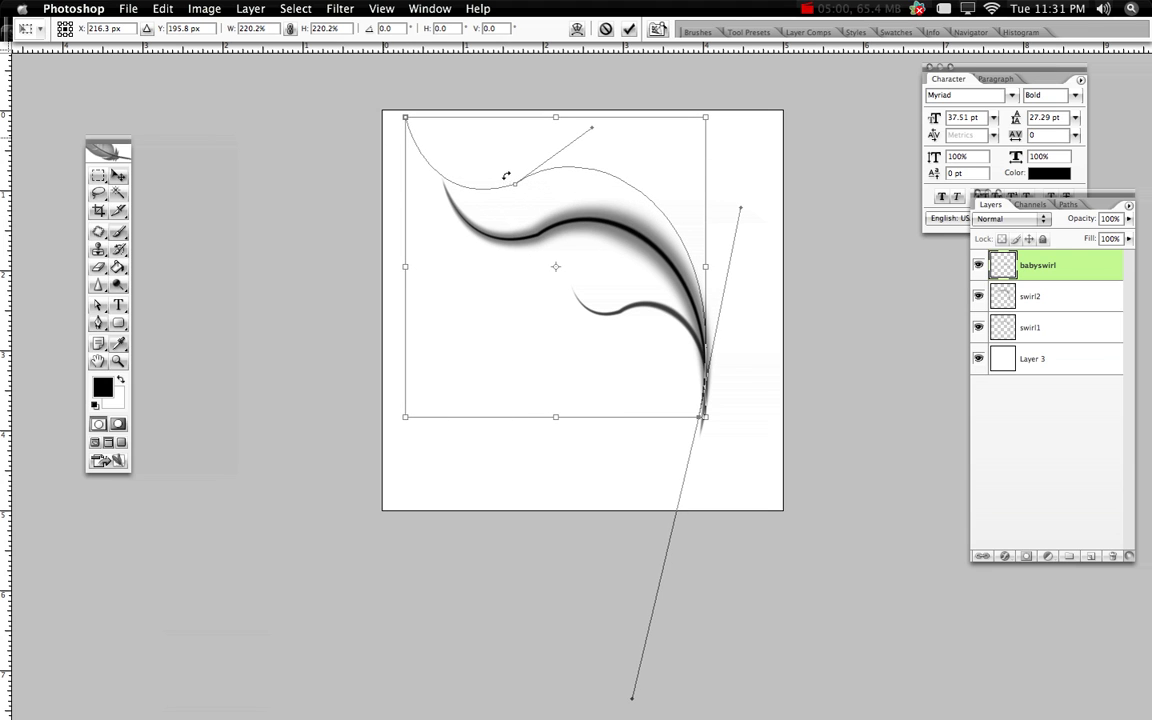
key(Escape)
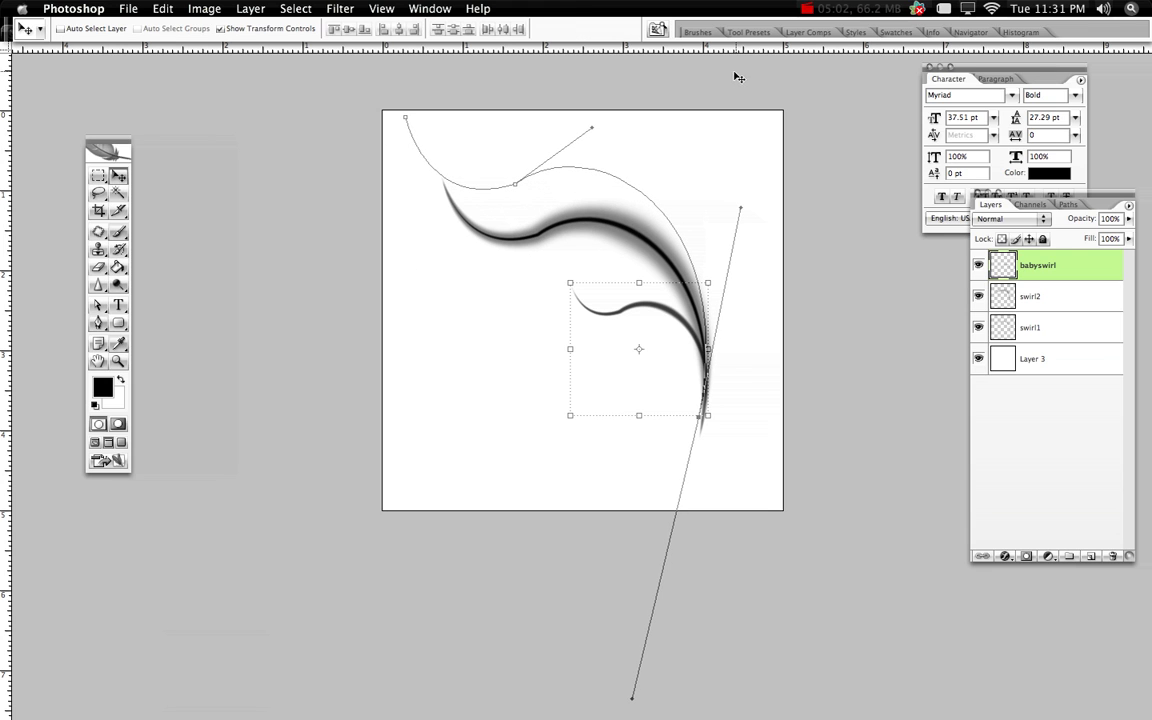
Set the brush tip spacing to 260% for a dotted stroke, discarding the size jitter.
click(700, 33)
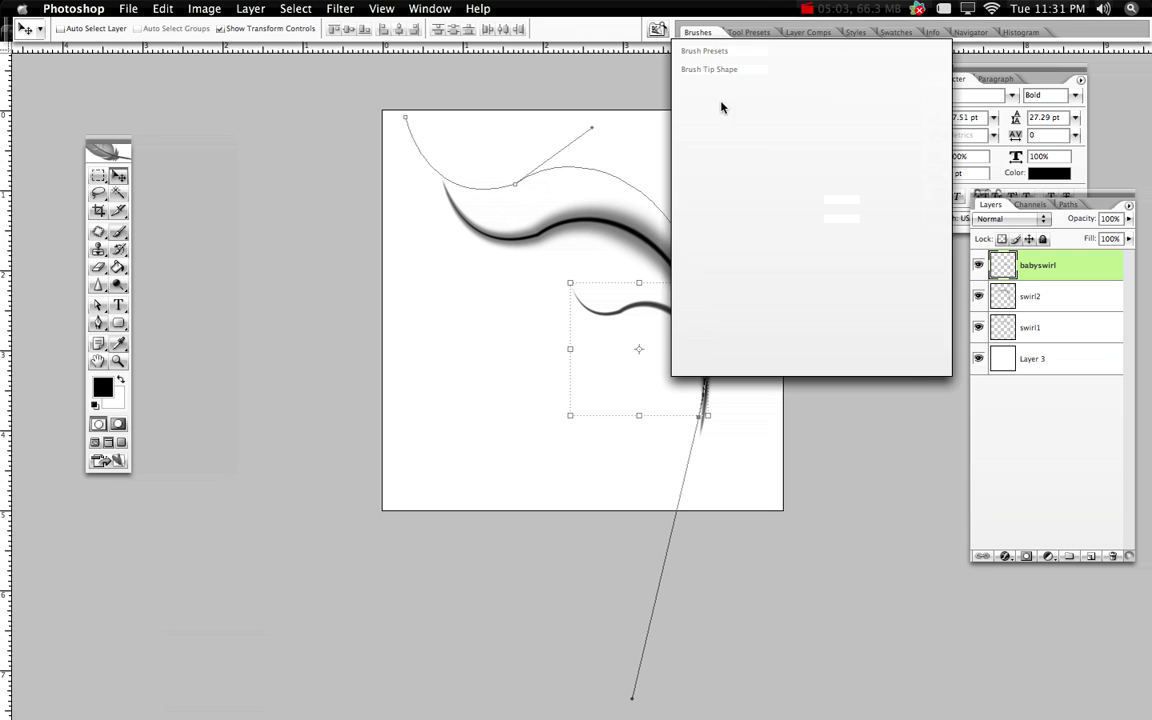
click(665, 115)
key(b)
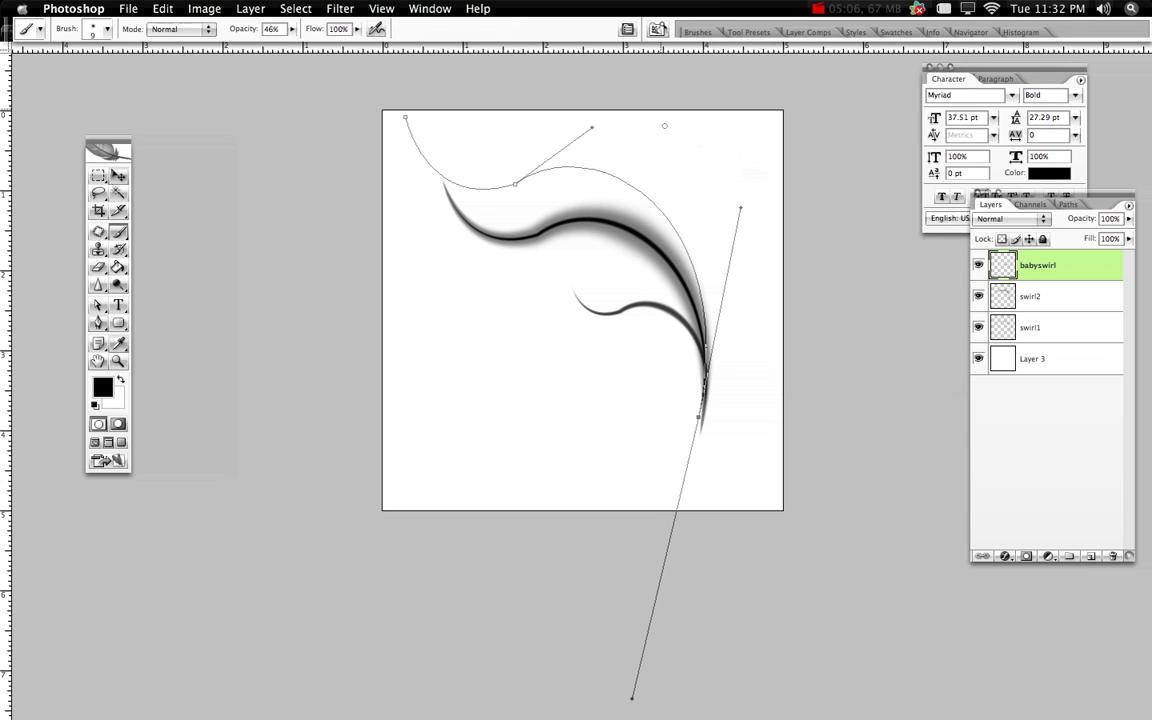
click(700, 33)
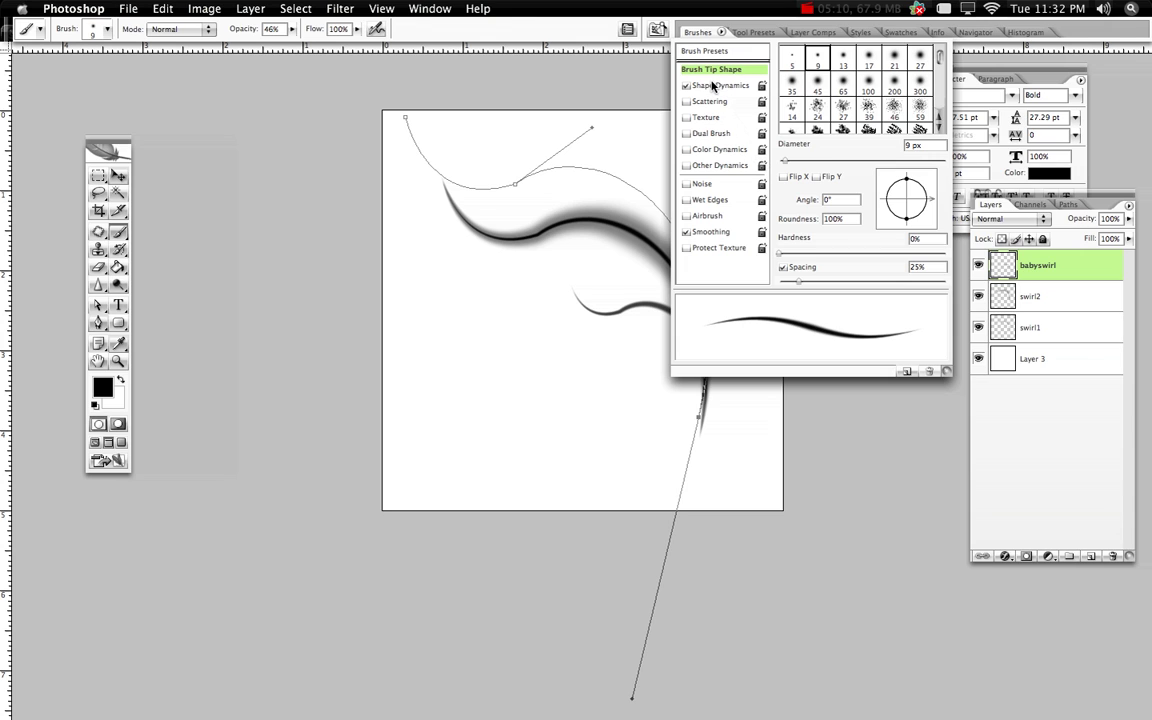
click(713, 86)
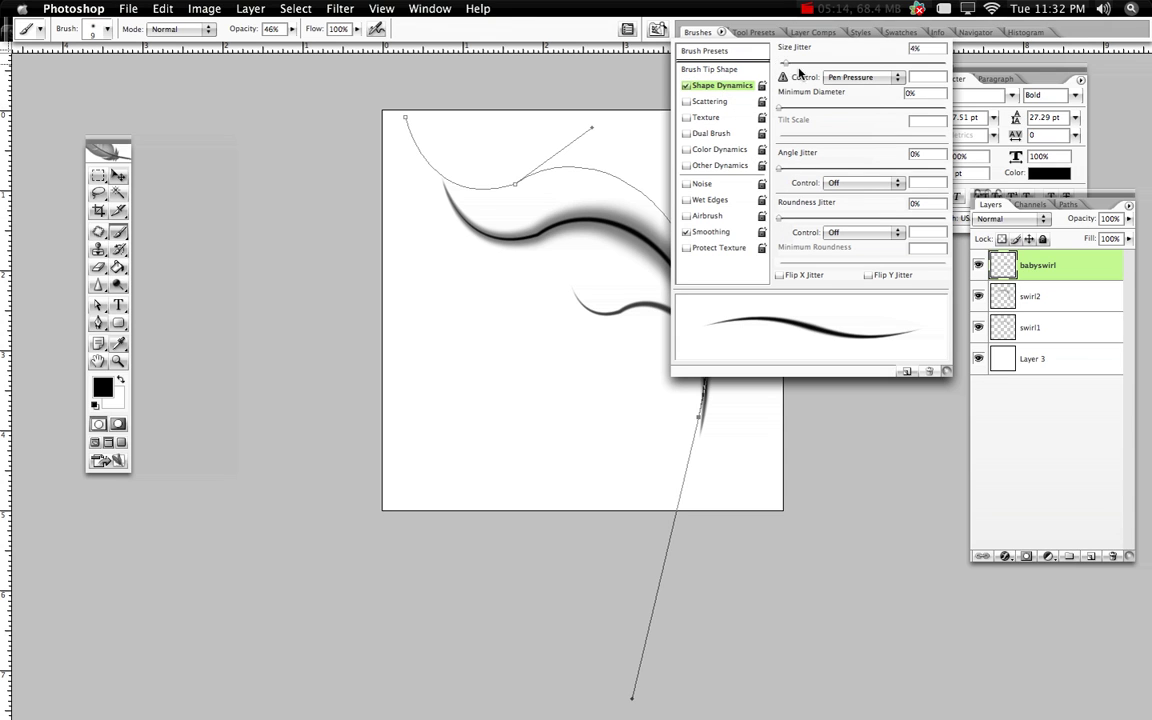
drag(780, 63, 946, 76)
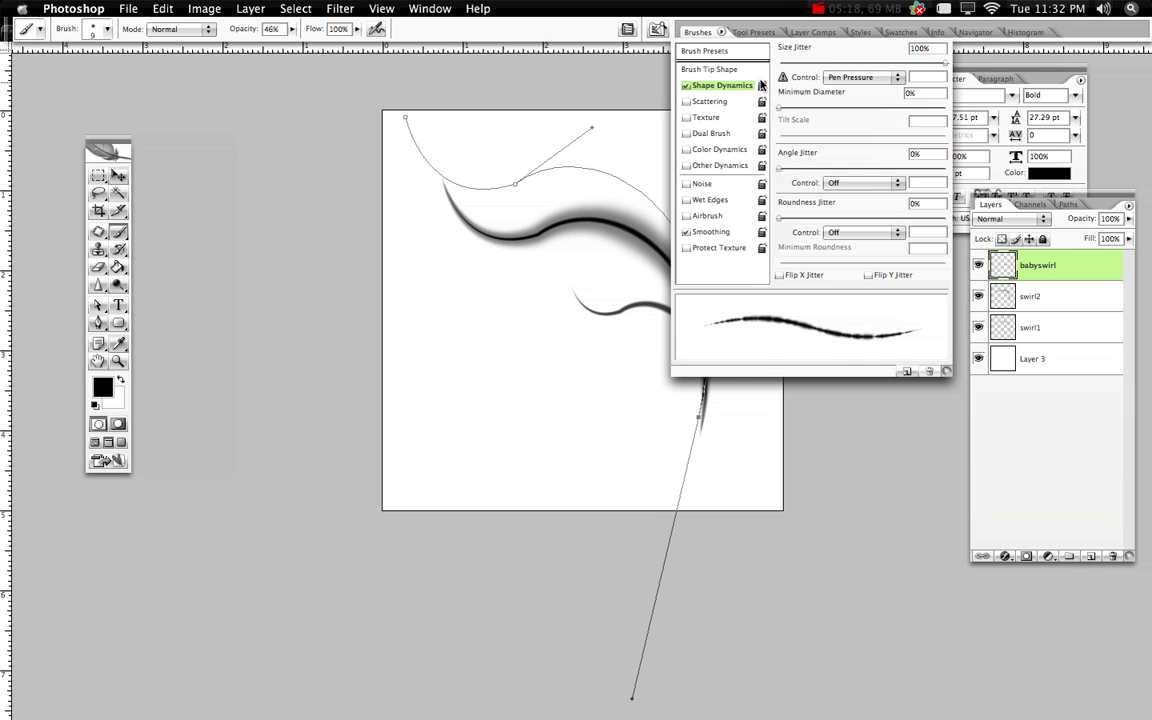
key(super+z)
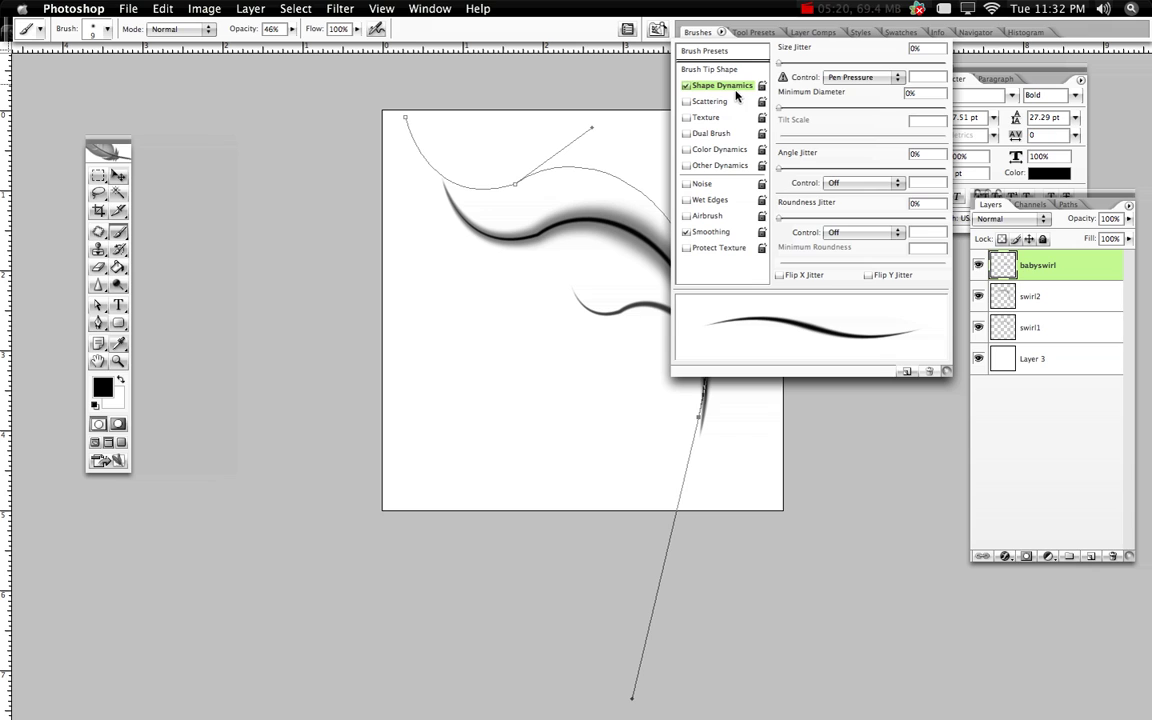
click(702, 70)
drag(795, 280, 910, 289)
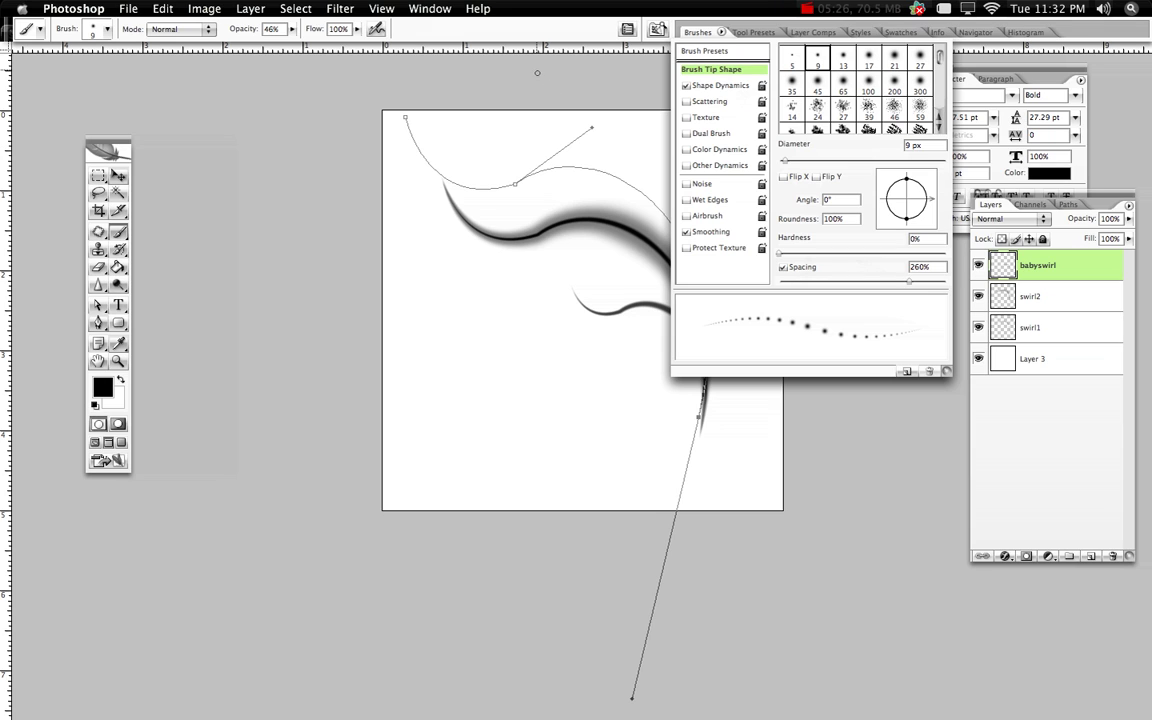
click(502, 147)
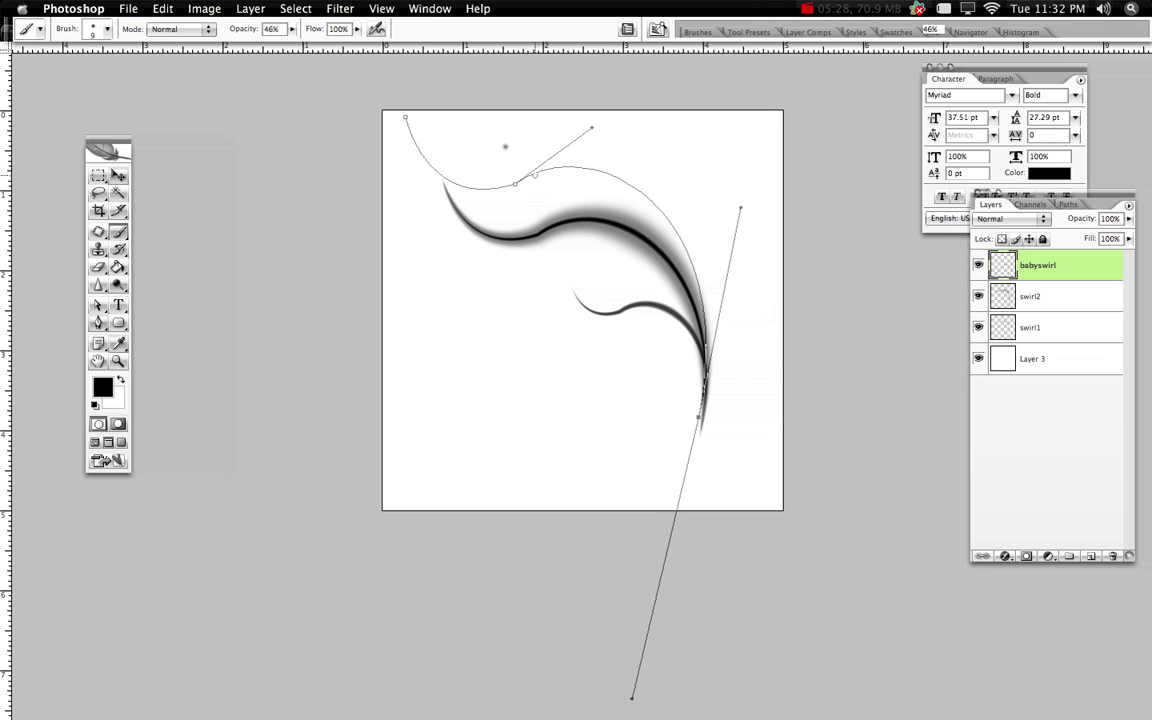
key(super+z)
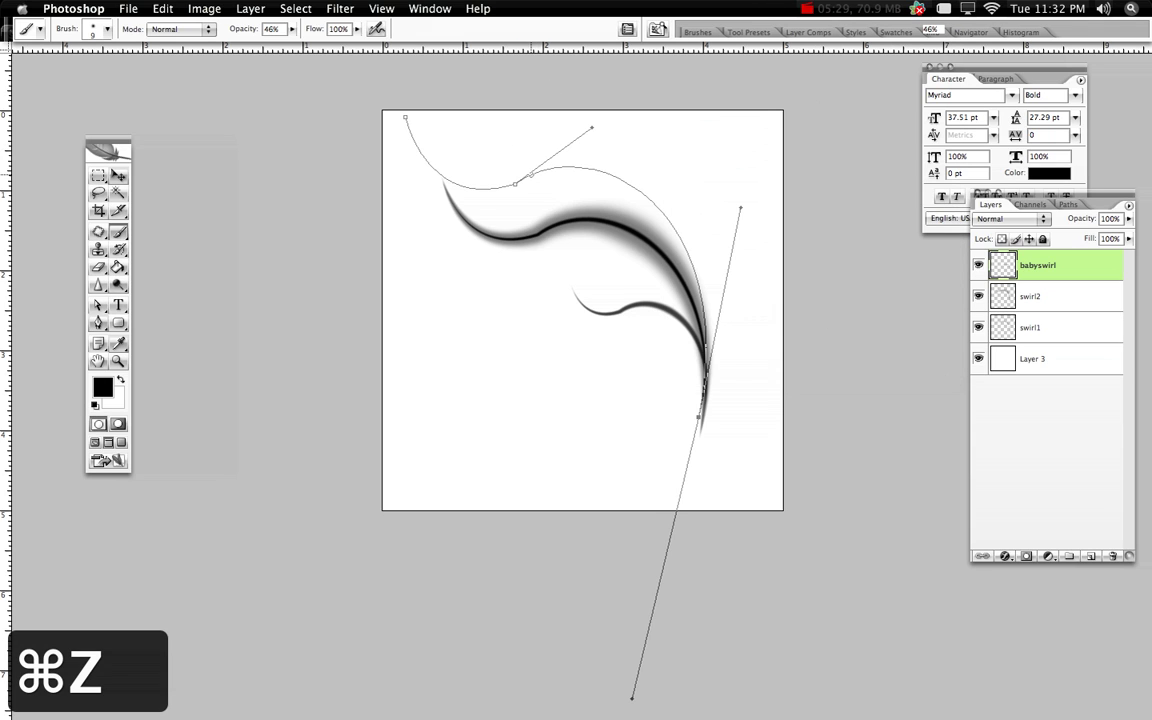
Raise the brush opacity from 46% to 100%.
key(p)
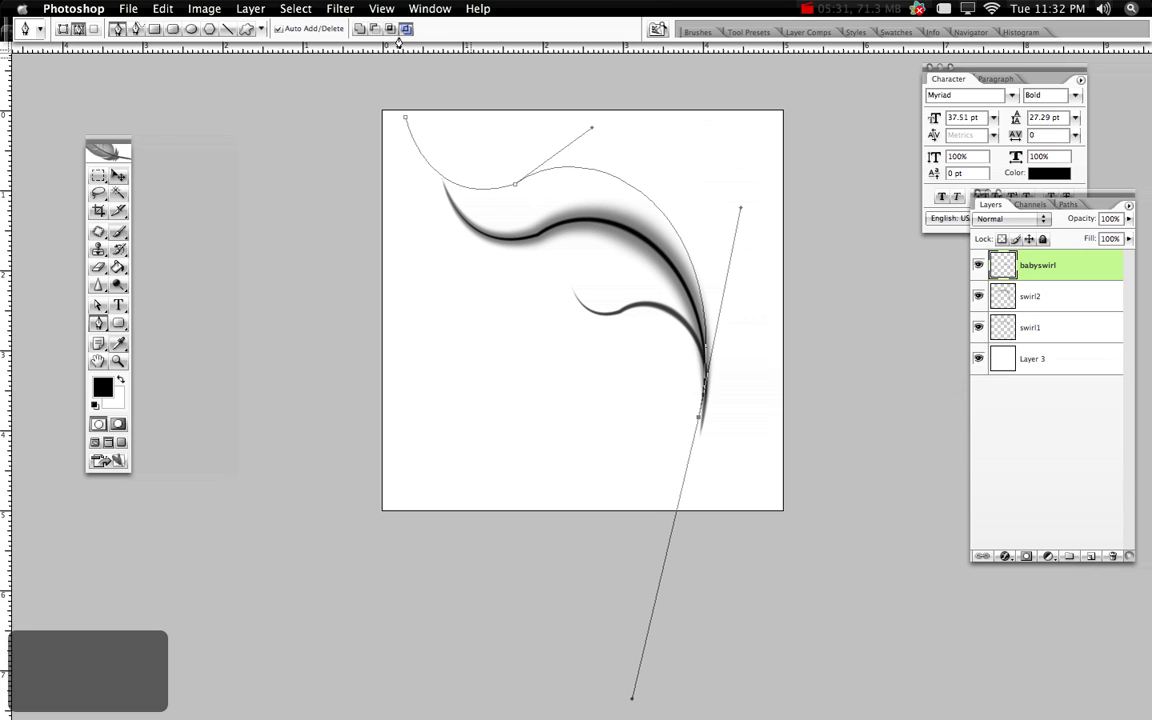
key(b)
click(294, 30)
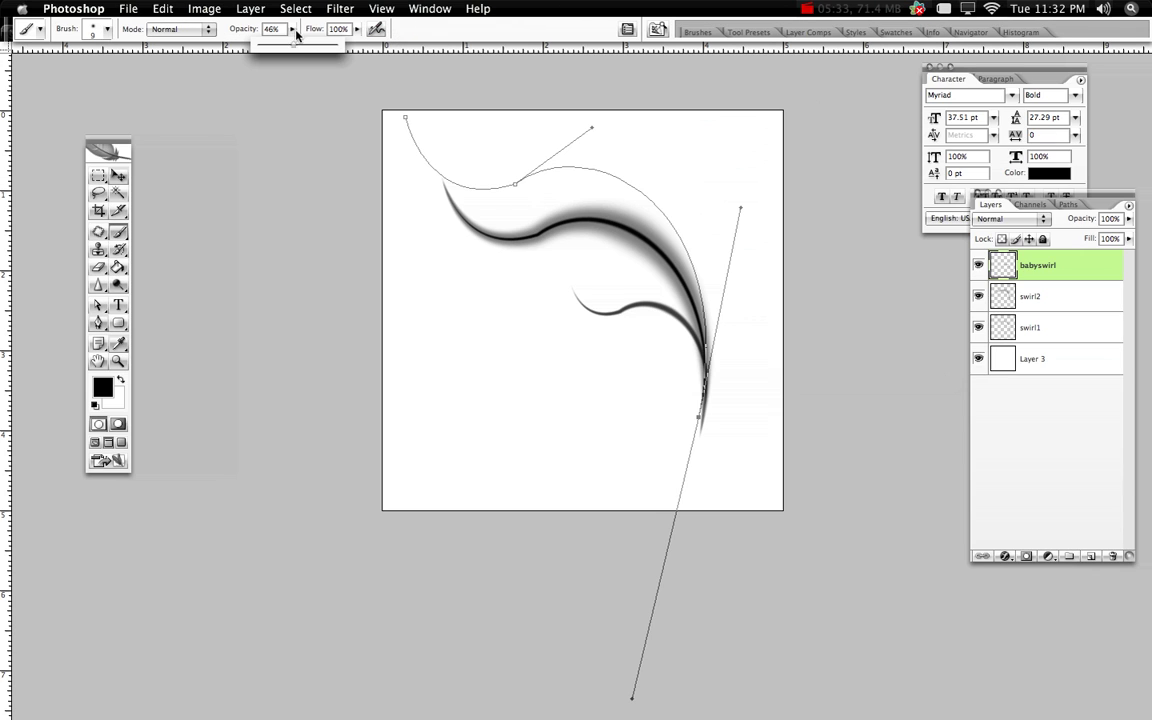
drag(296, 31, 372, 50)
click(559, 91)
Stroke the work path with the Brush to lay graduated dots along the big swirl's outer curve.
key(p)
right_click(527, 226)
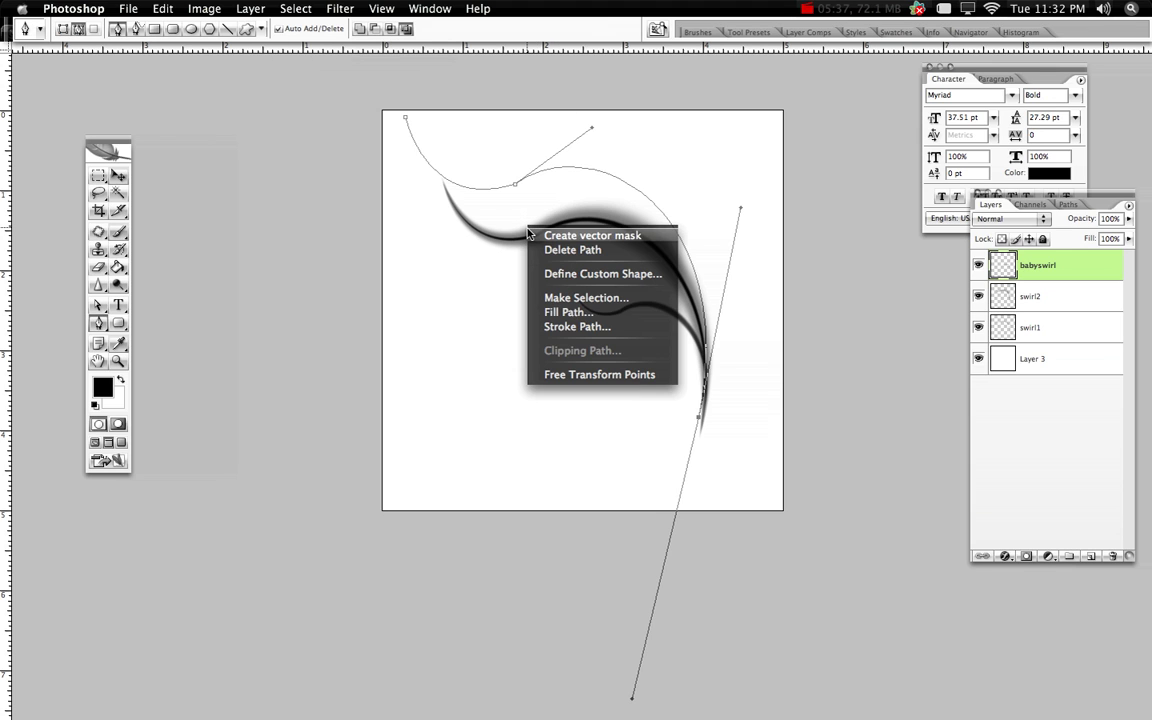
click(568, 327)
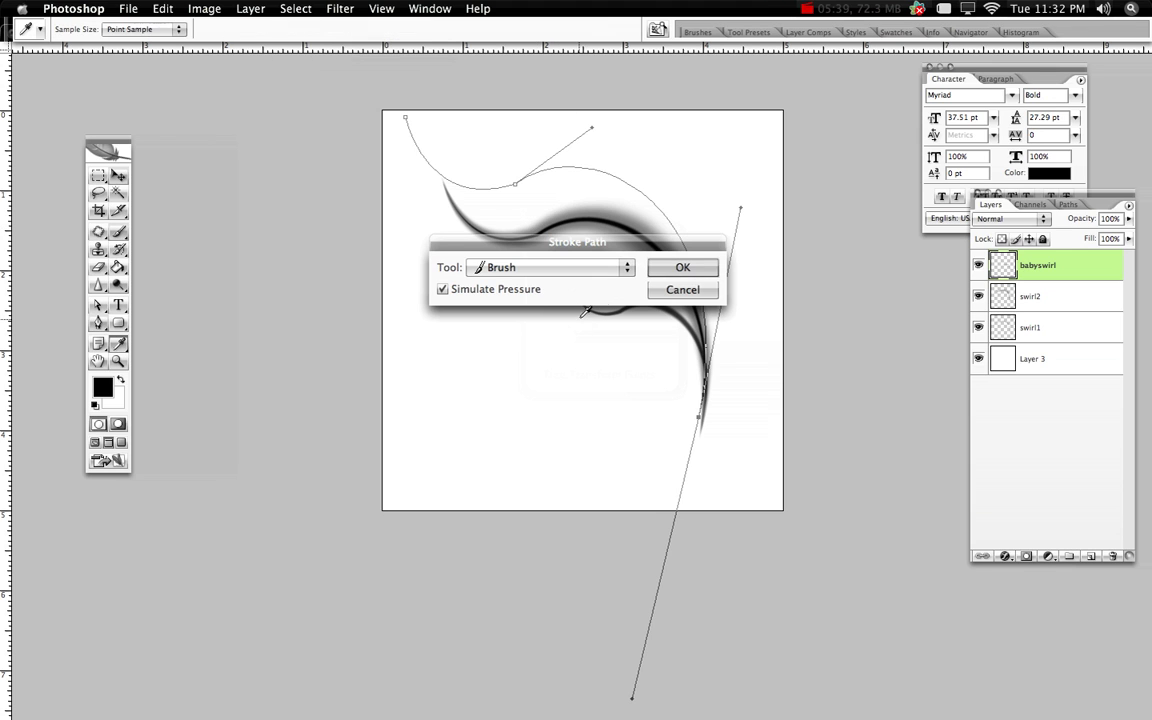
click(680, 268)
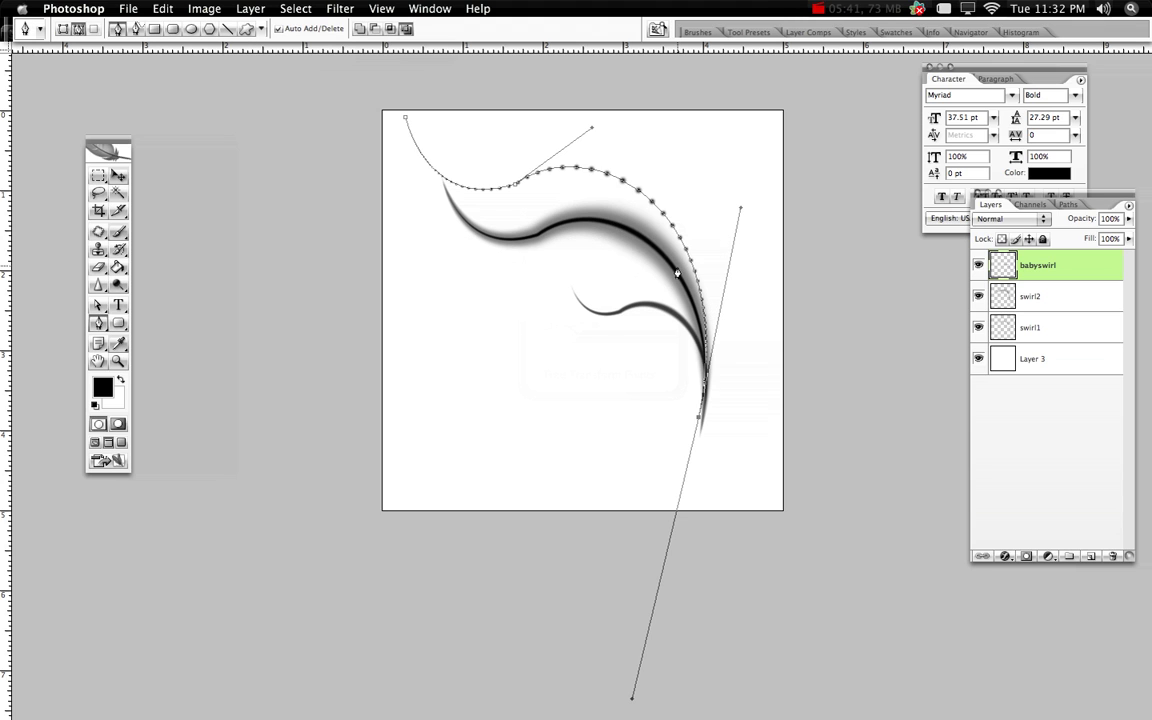
Hide the rulers and use Free Transform to move the path down below the swirls.
key(v)
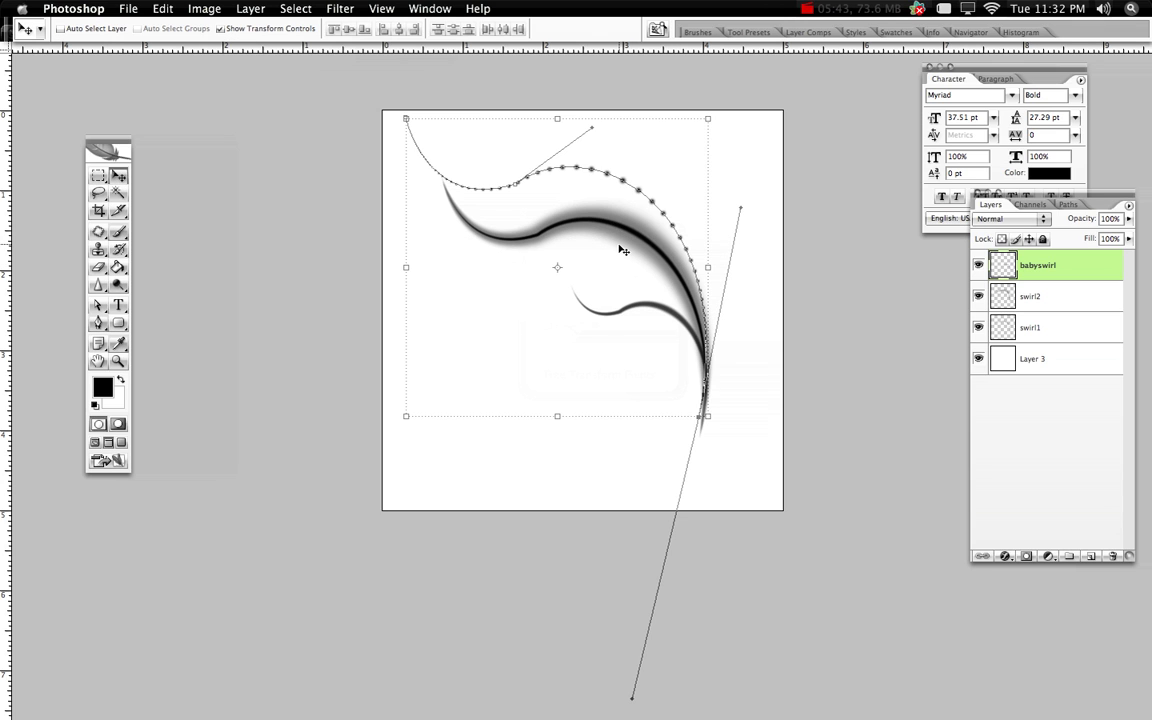
key(super+t)
key(super+r)
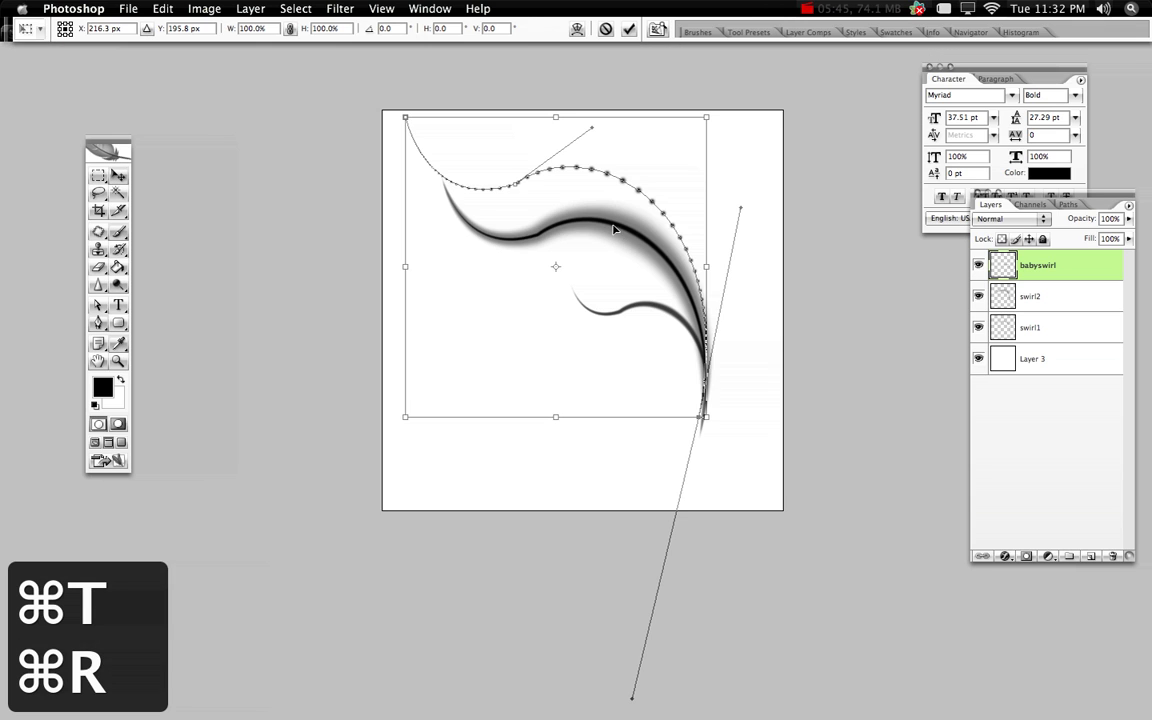
drag(622, 250, 617, 404)
key(Return)
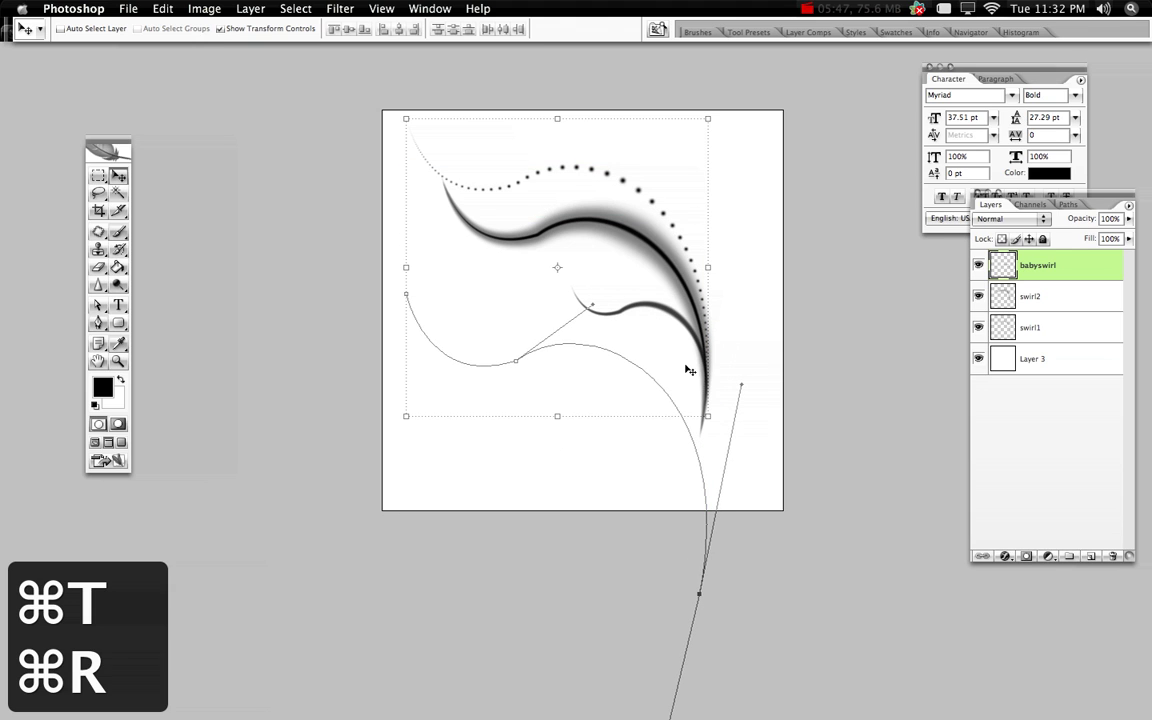
click(1075, 207)
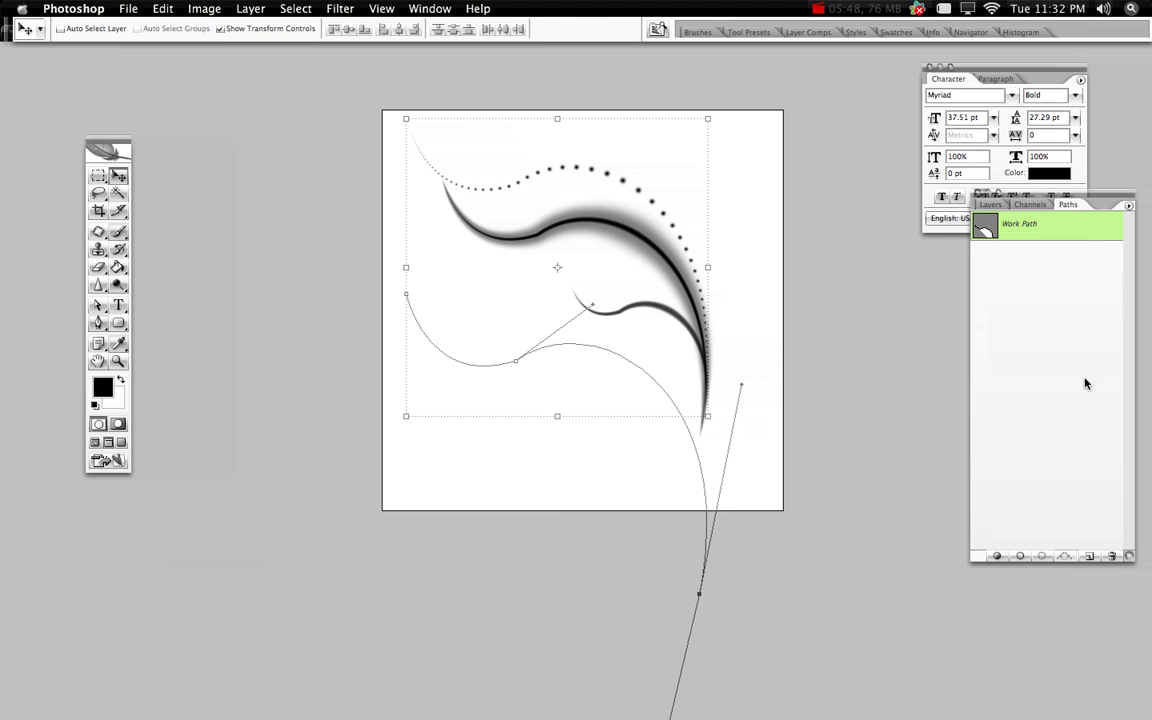
Delete the Work Path, then select babyswirl, swirl2 and swirl1 and shift them slightly left.
click(1093, 553)
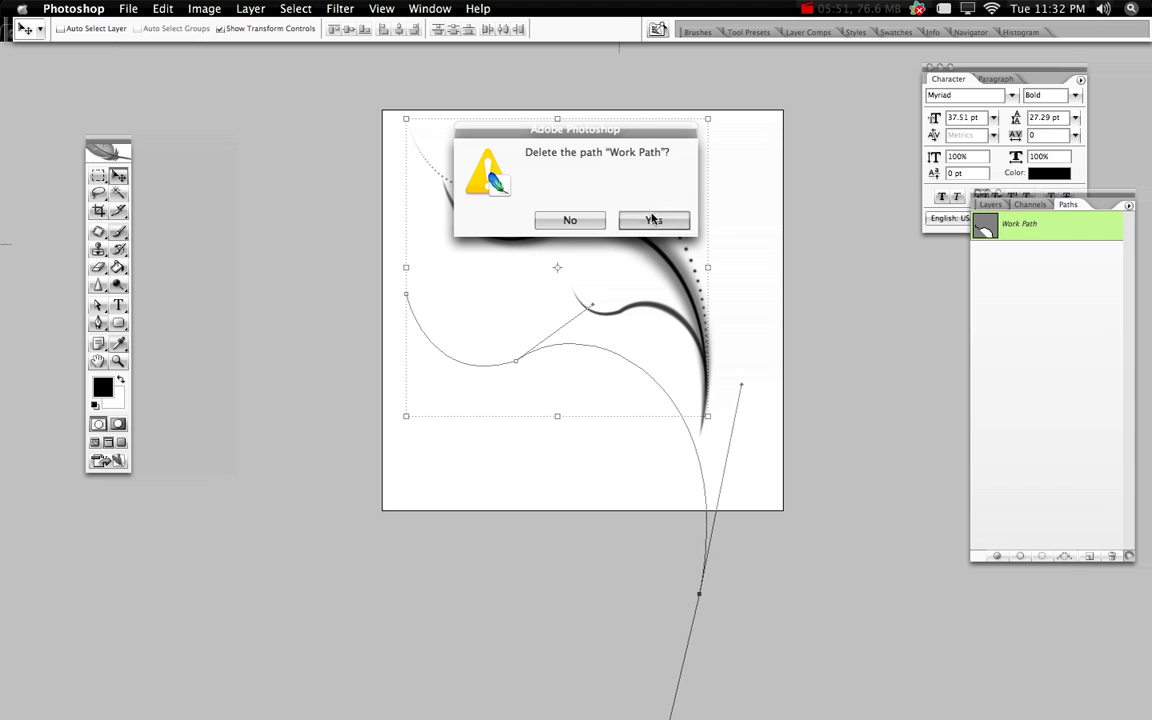
click(656, 221)
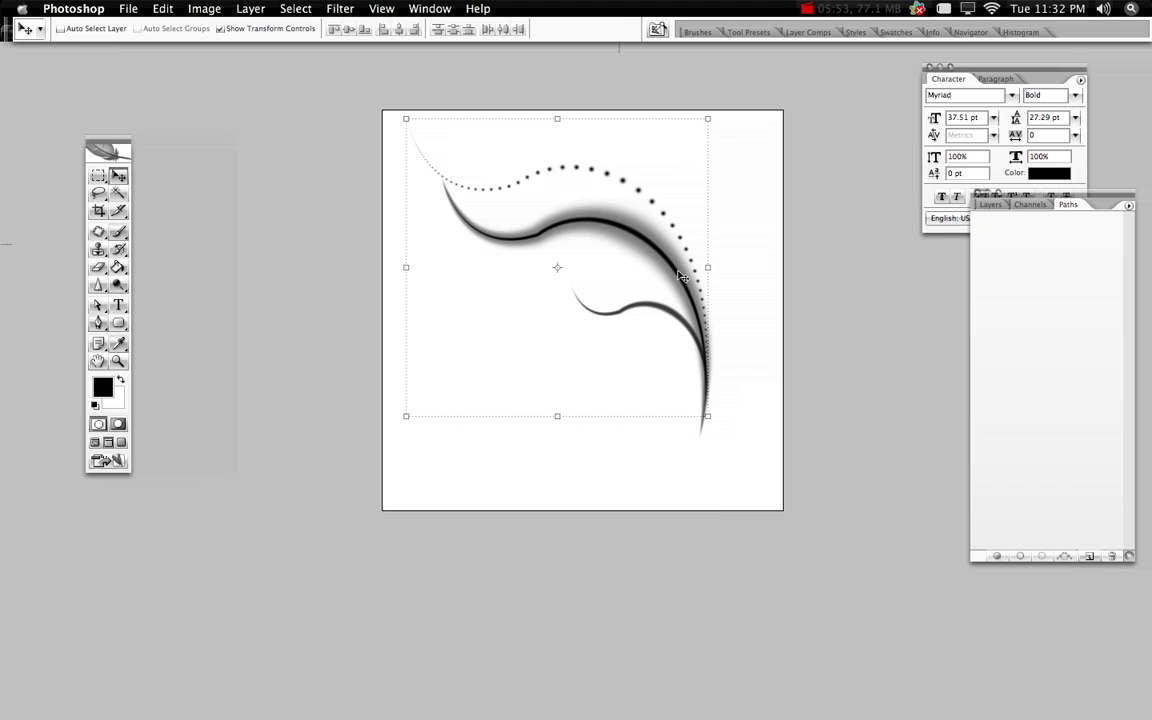
click(992, 204)
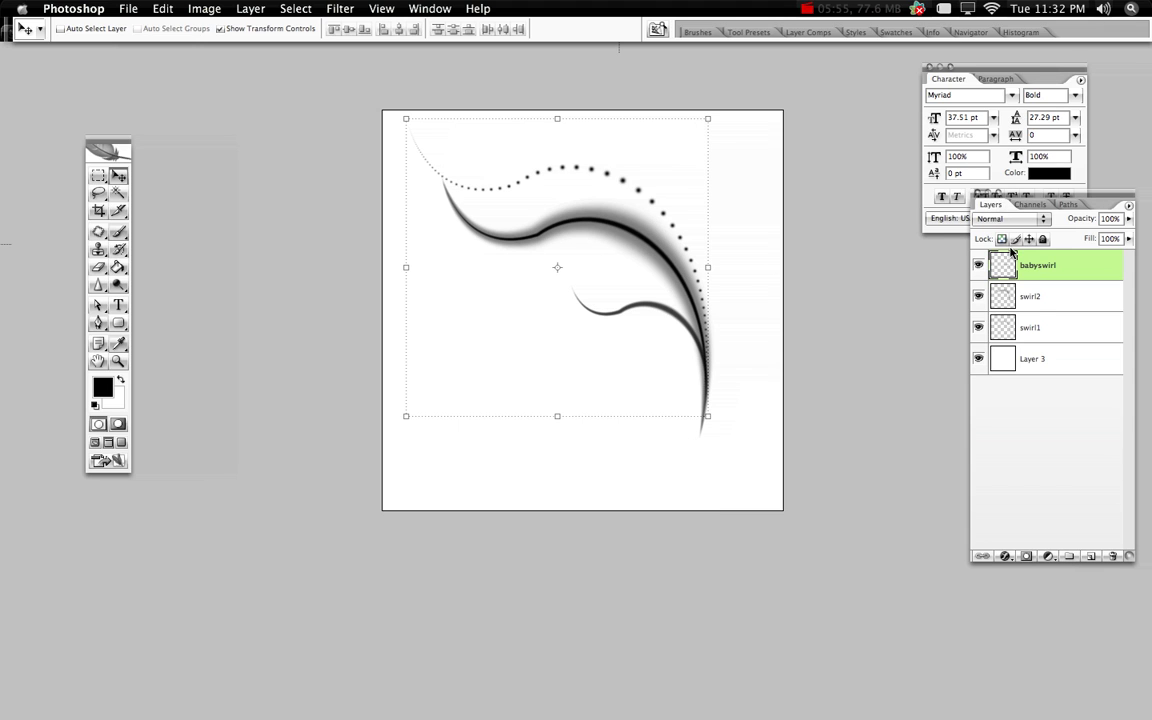
key(space)
shift+click(1036, 327)
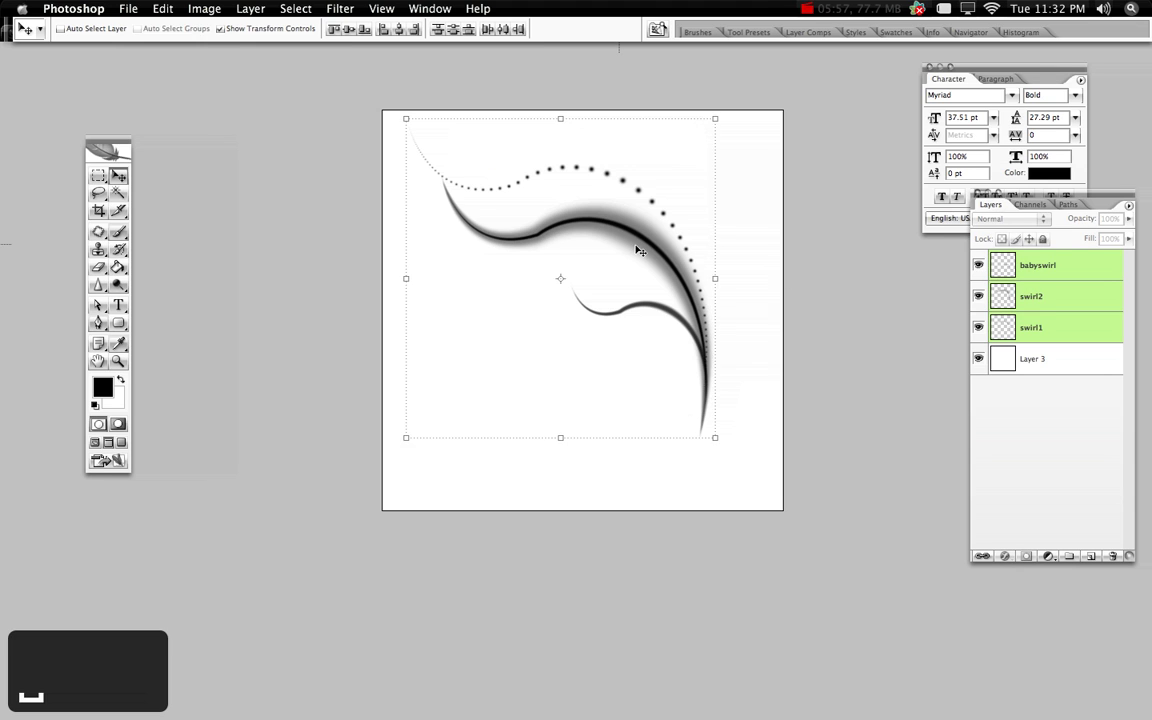
drag(636, 276, 625, 273)
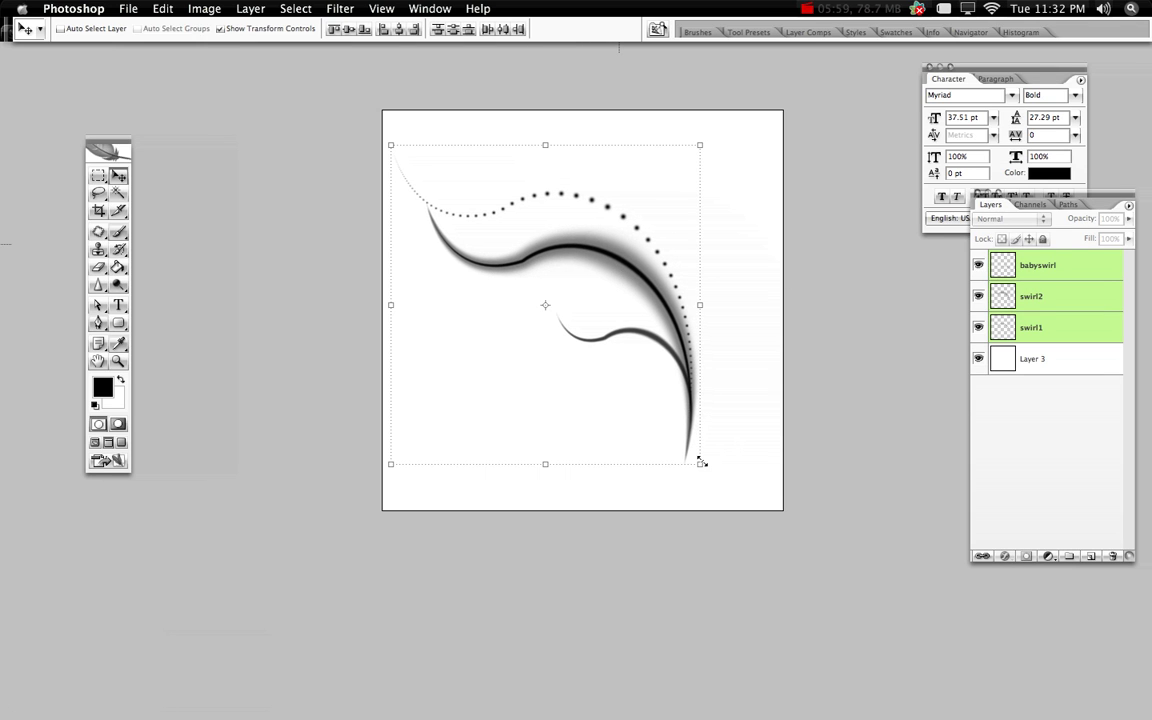
Shrink the three swirls, then duplicate them and merge the copies into one layer.
drag(699, 462, 620, 377)
key(Return)
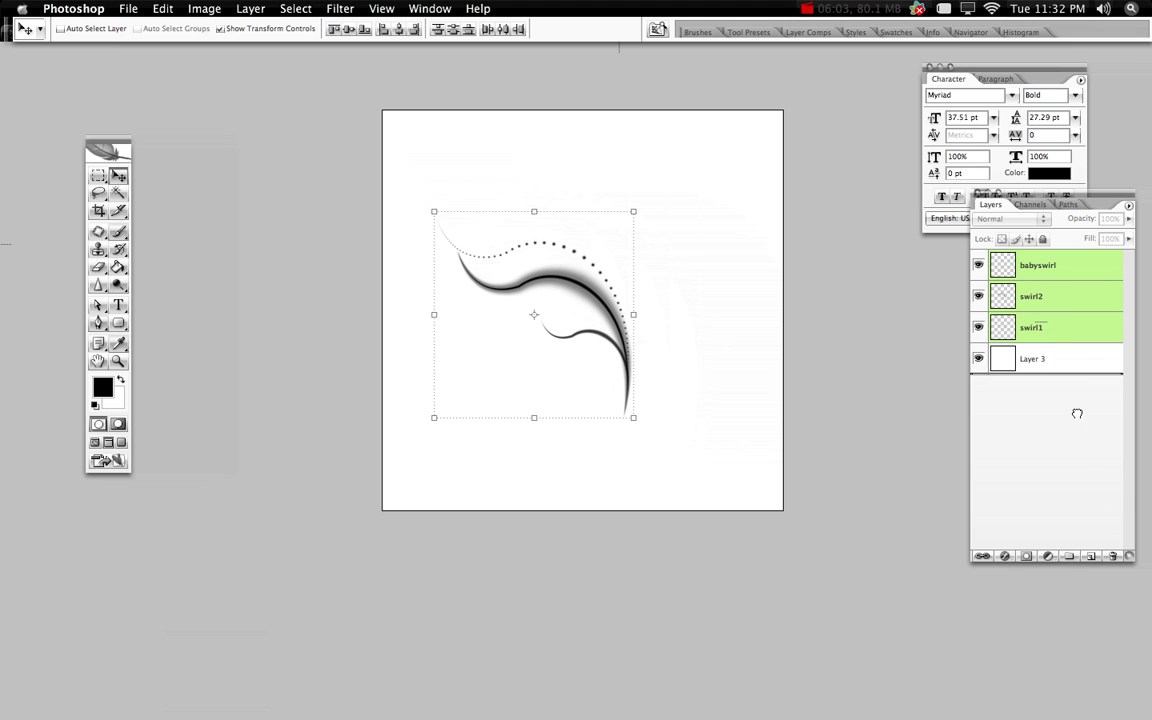
drag(1090, 542, 1091, 556)
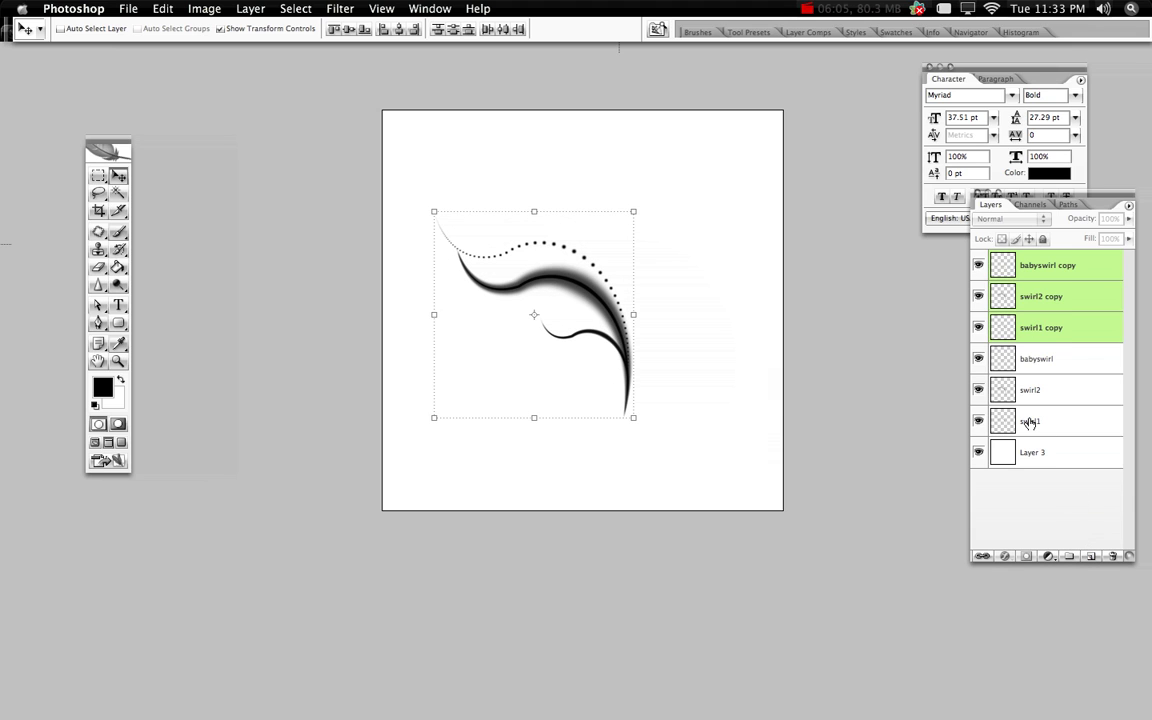
key(super+e)
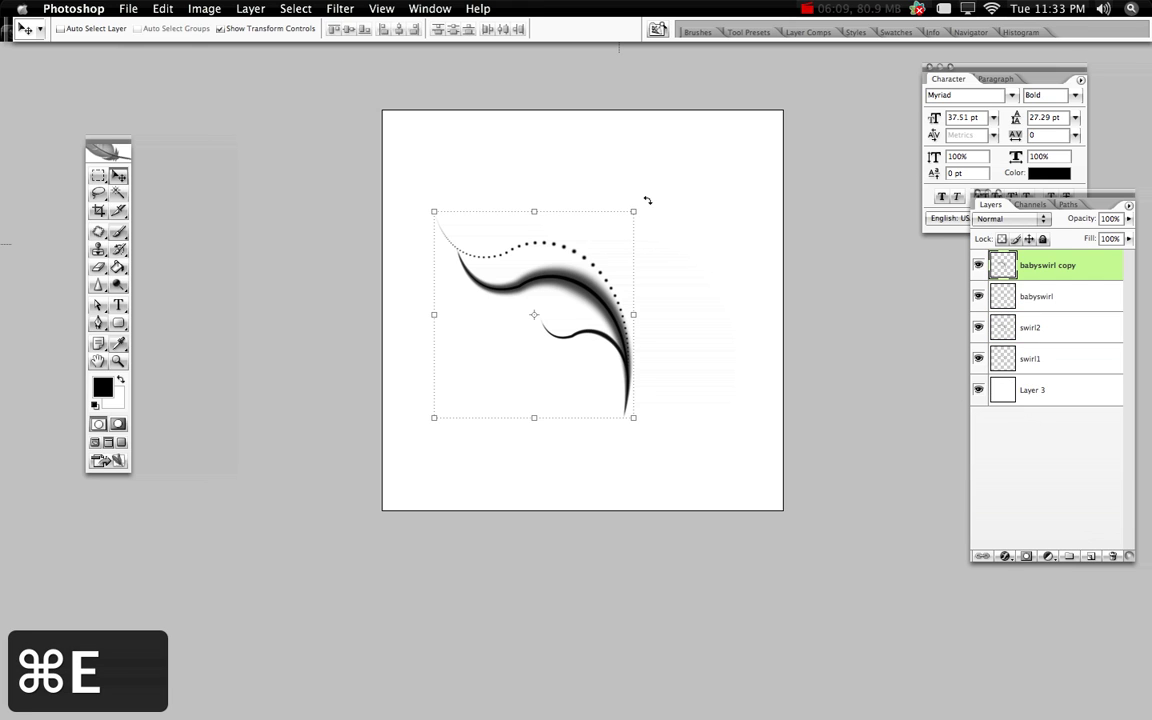
Rotate the merged copy 60°, scale it to 60.8%, place it at the lower tip, and duplicate it.
drag(648, 200, 721, 329)
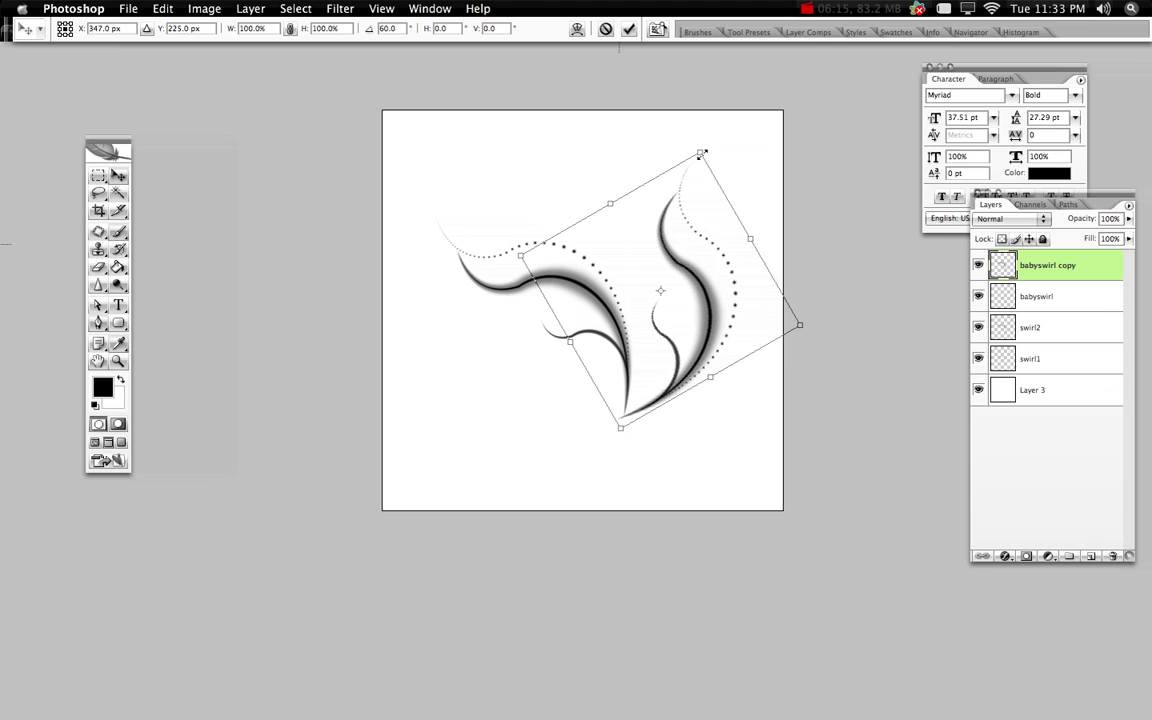
drag(701, 155, 663, 266)
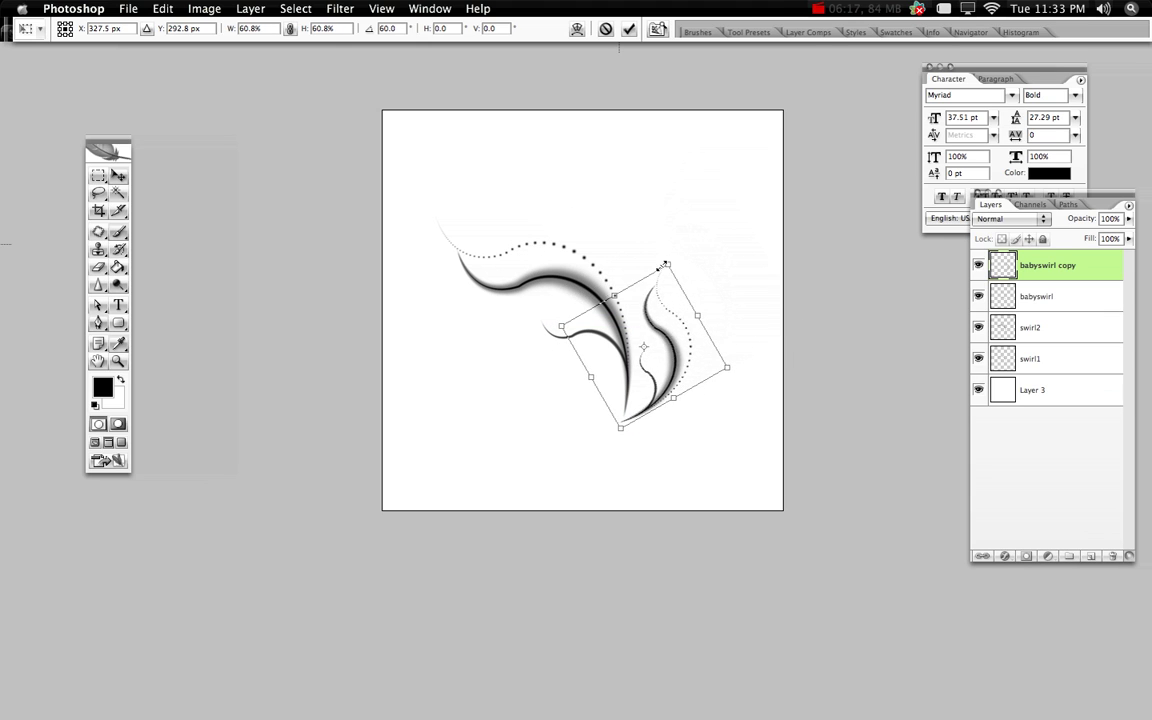
key(Return)
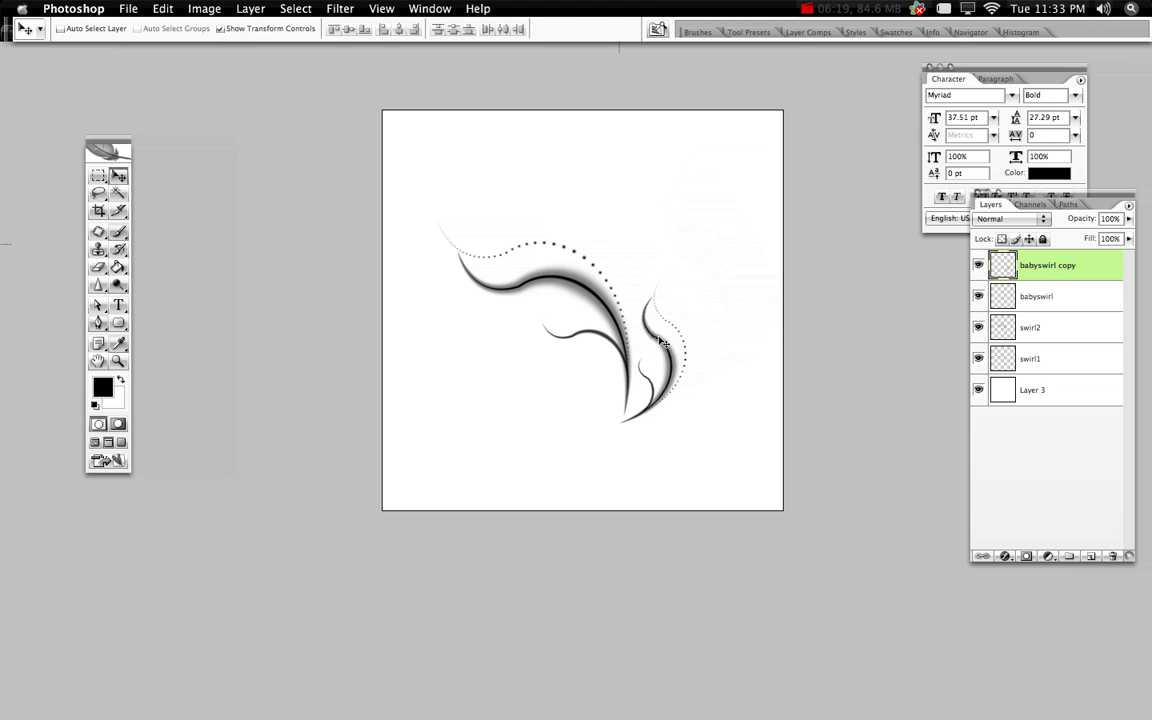
drag(663, 343, 665, 333)
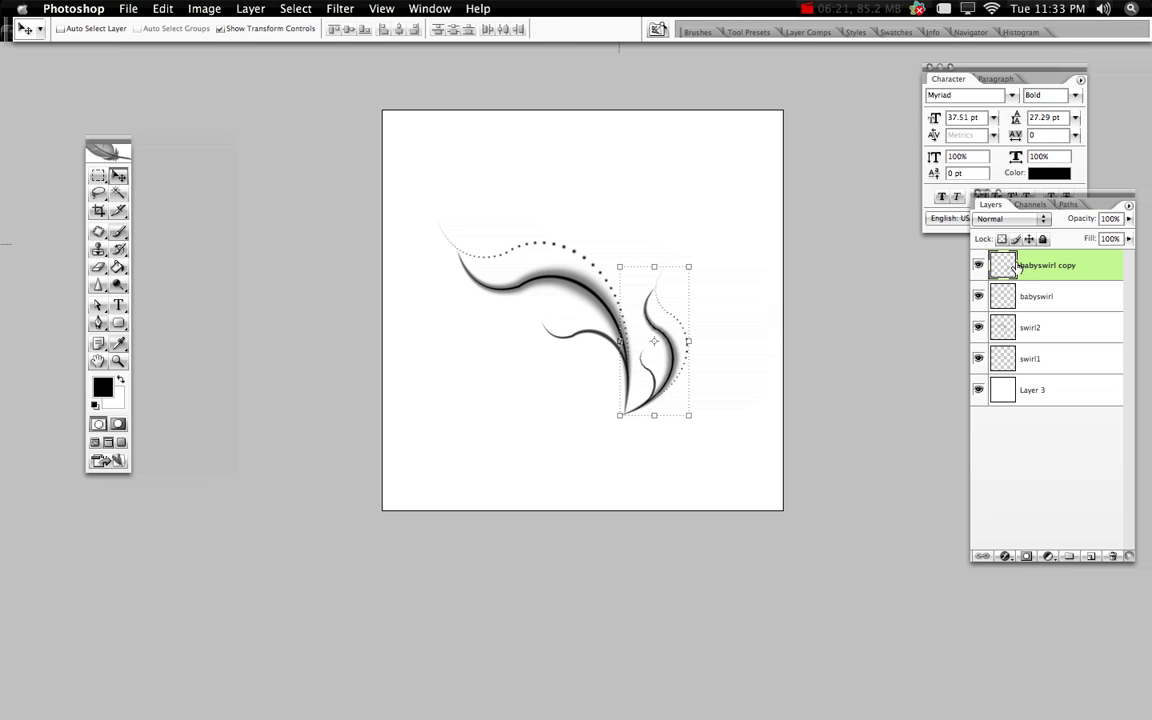
drag(1015, 266, 1053, 435)
drag(1085, 527, 1091, 556)
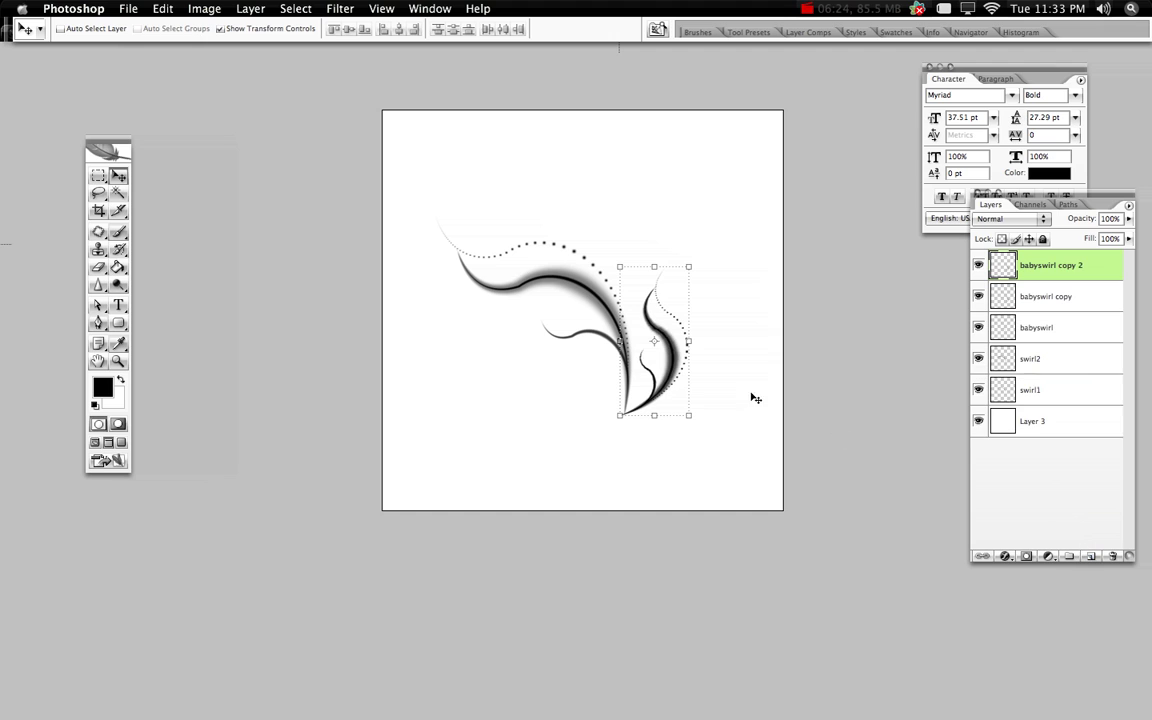
Shrink the new copy to about 71% and nudge it into position.
drag(689, 416, 662, 374)
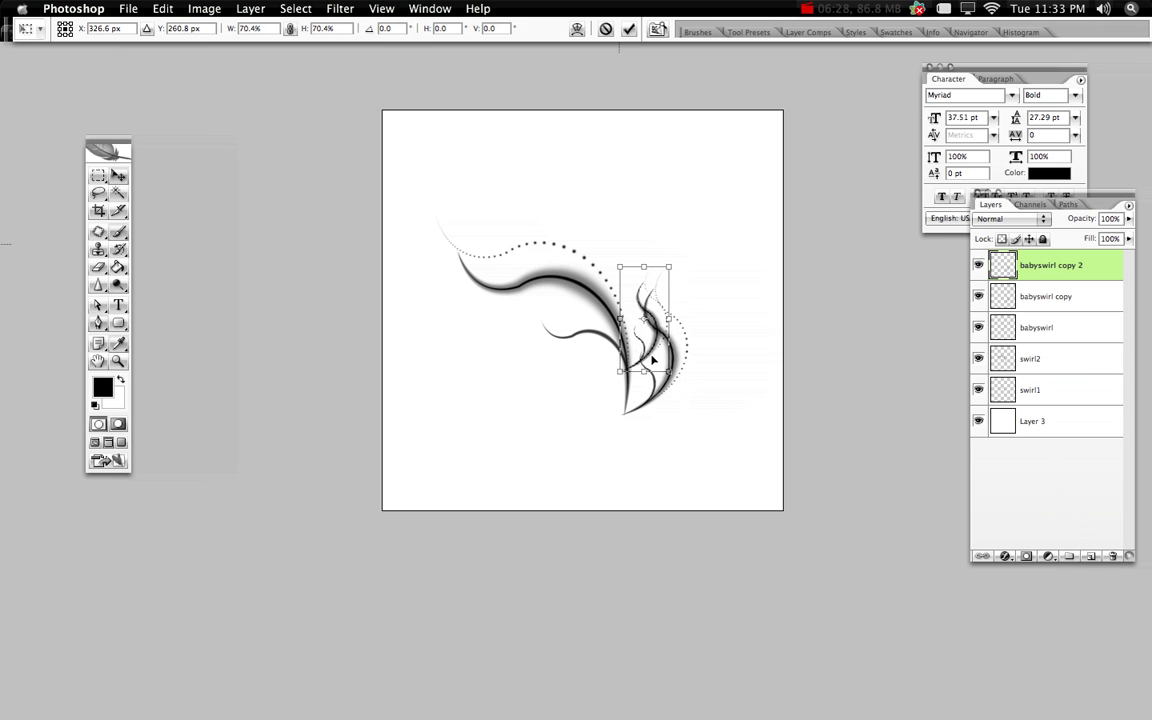
key(Return)
drag(587, 321, 590, 338)
drag(656, 394, 650, 398)
key(Right)
key(Right)
key(Right)
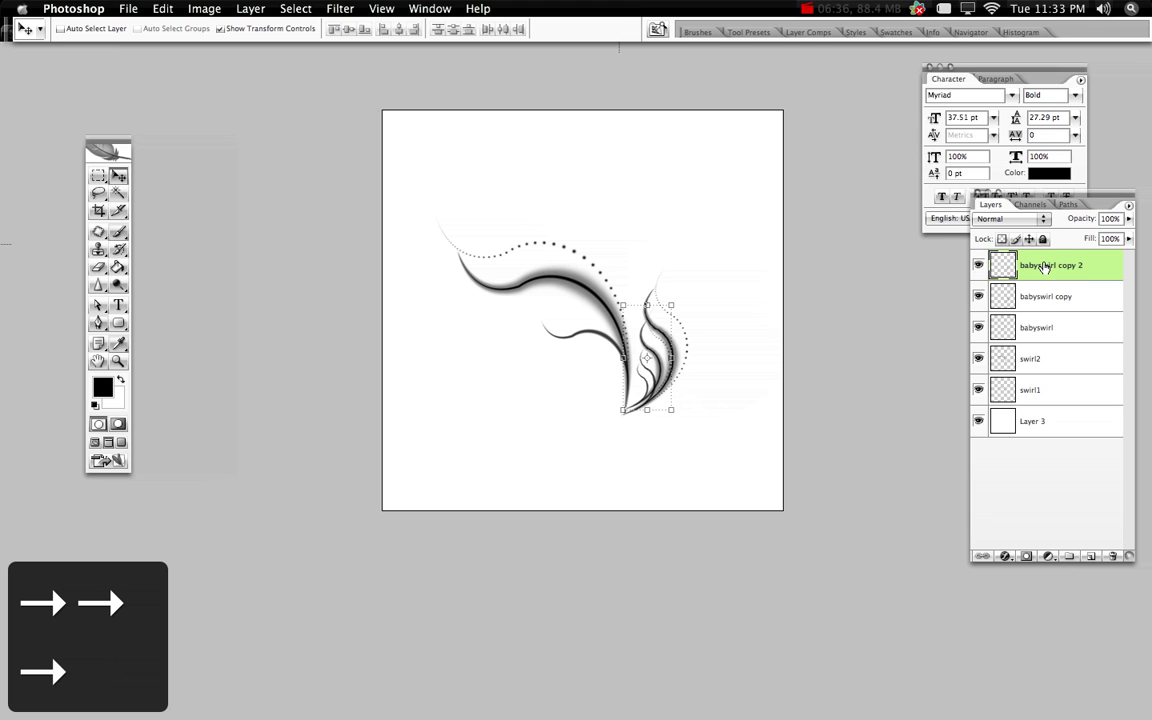
Duplicate the original babyswirl, rotate it, scale it to about 61%, and tuck it into the big swirl's curve.
drag(1031, 327, 1091, 555)
drag(670, 335, 617, 308)
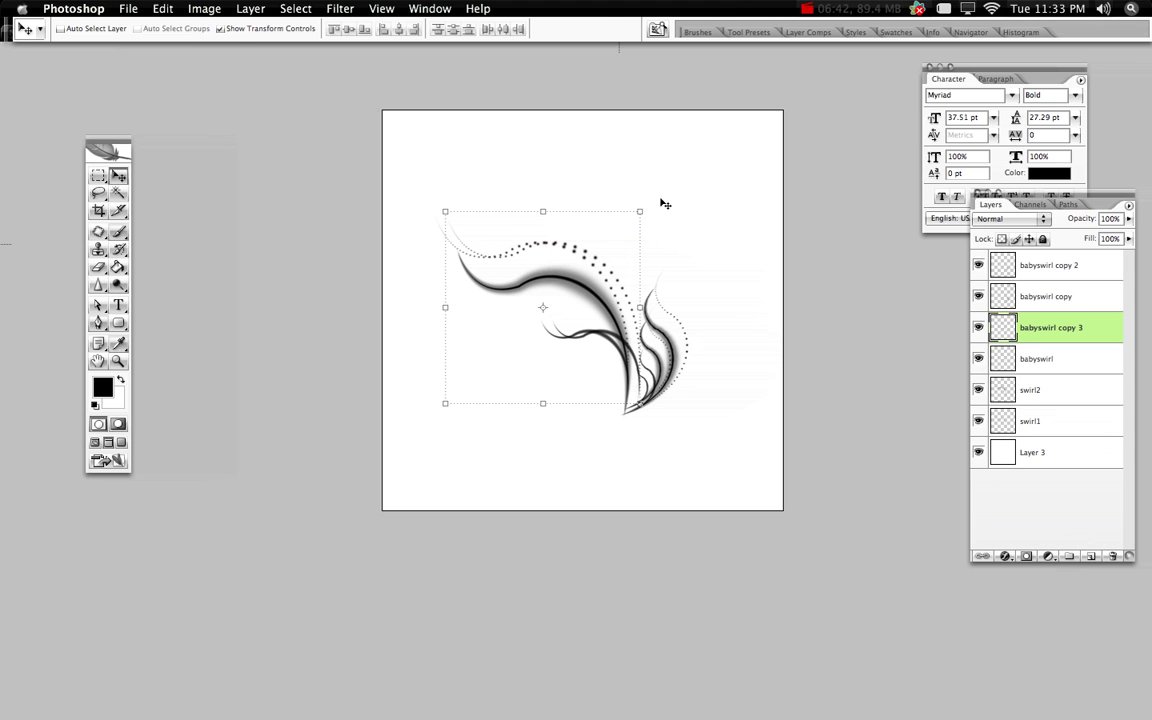
drag(655, 197, 670, 232)
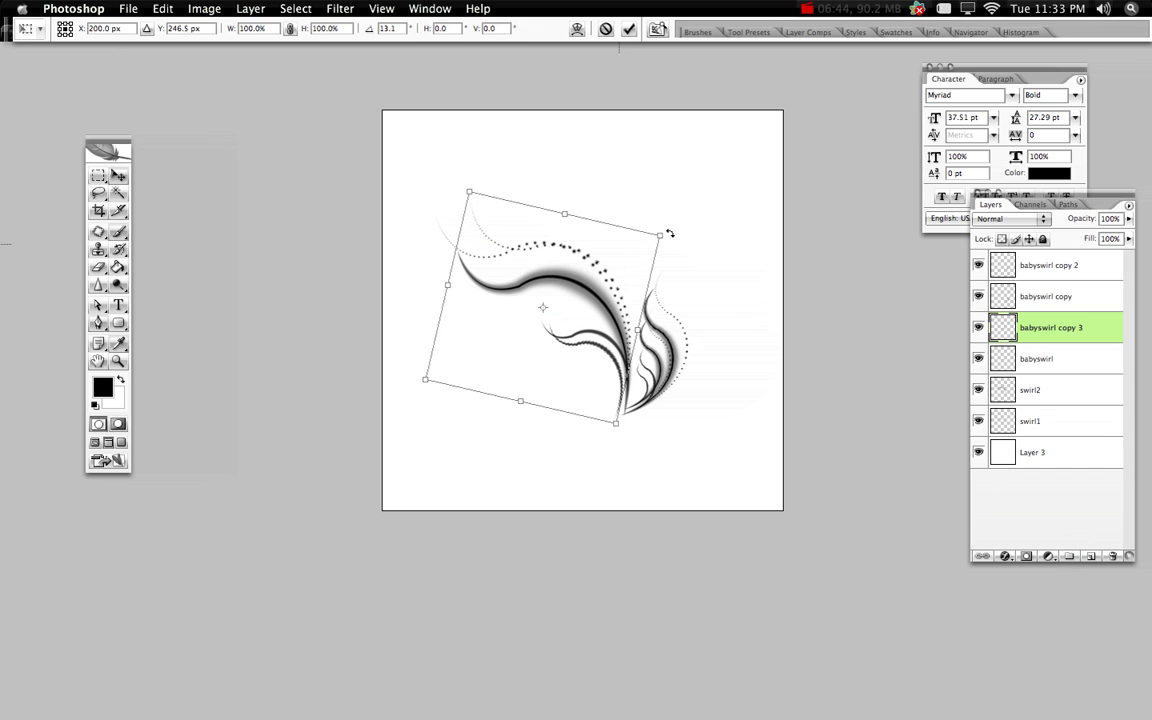
drag(628, 279, 646, 263)
key(Return)
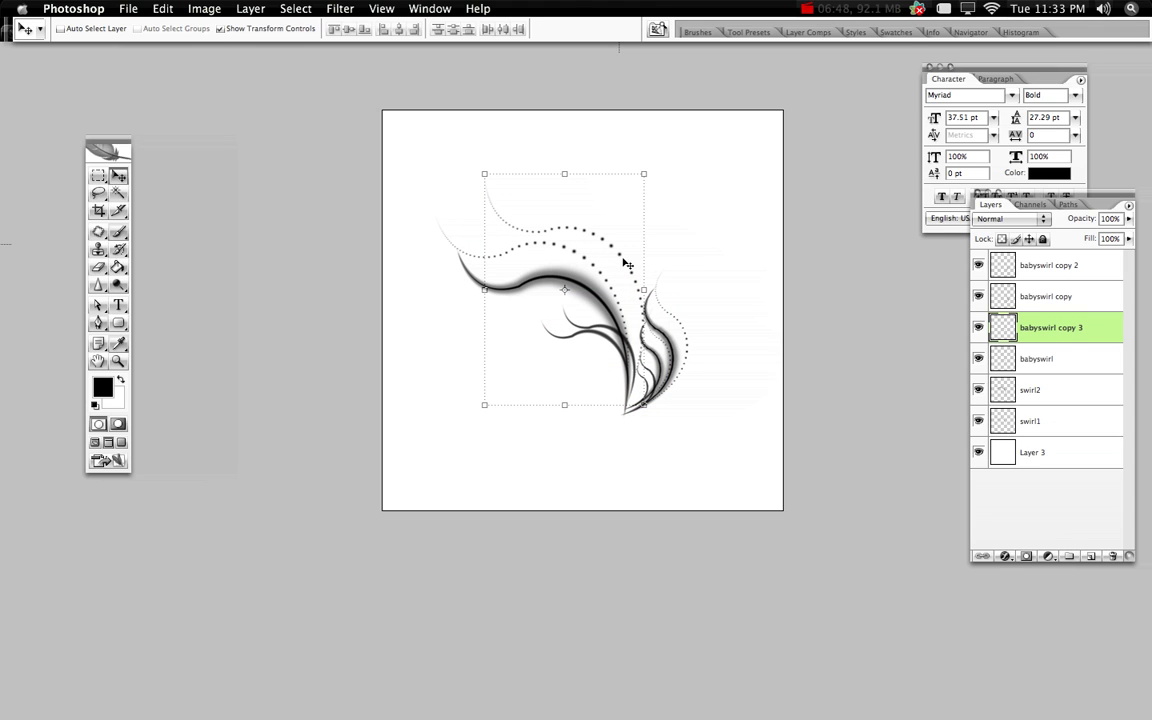
drag(482, 173, 565, 251)
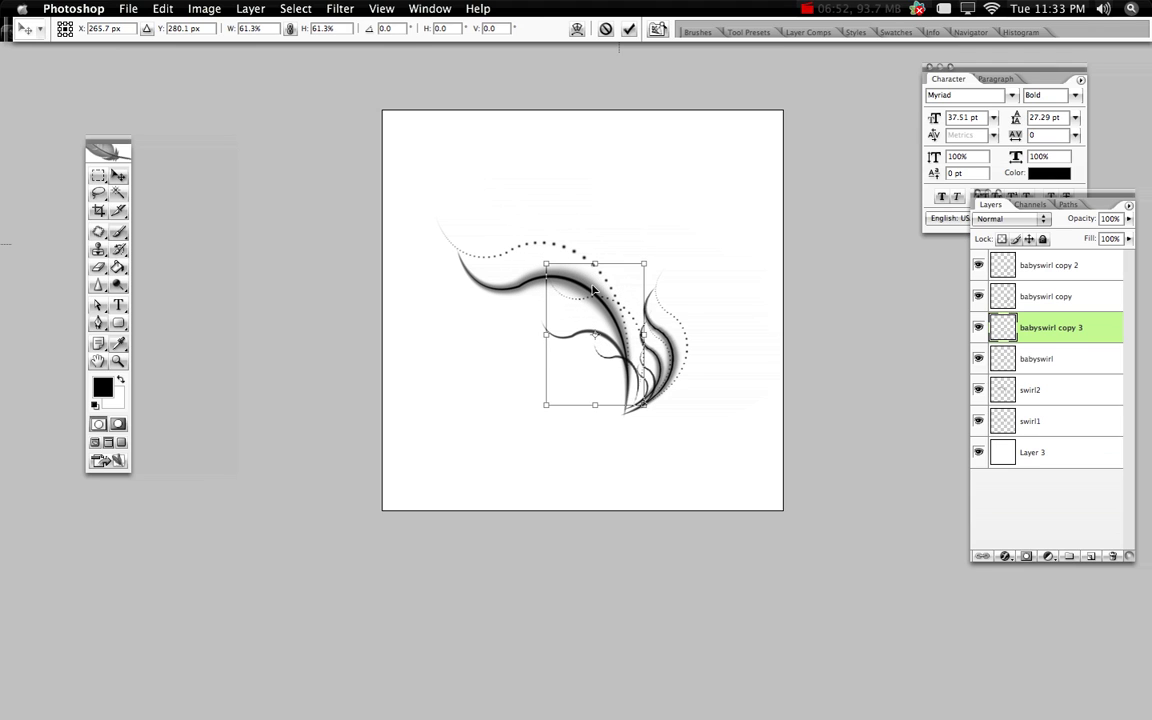
key(Return)
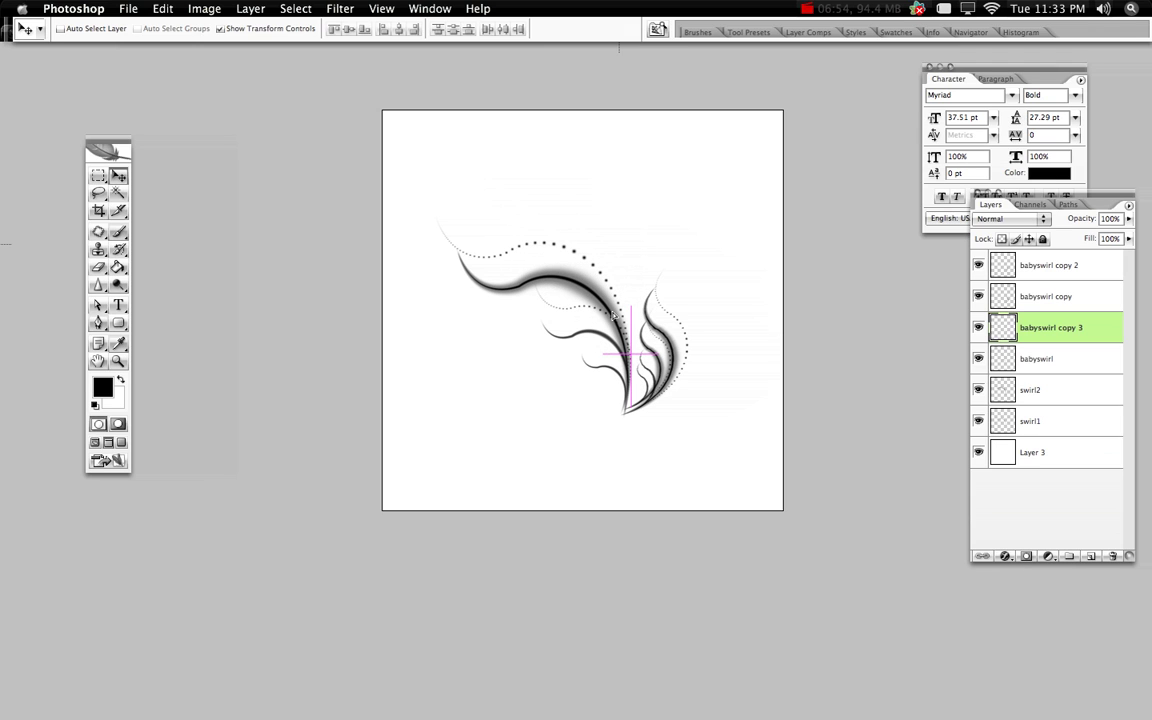
drag(612, 315, 617, 320)
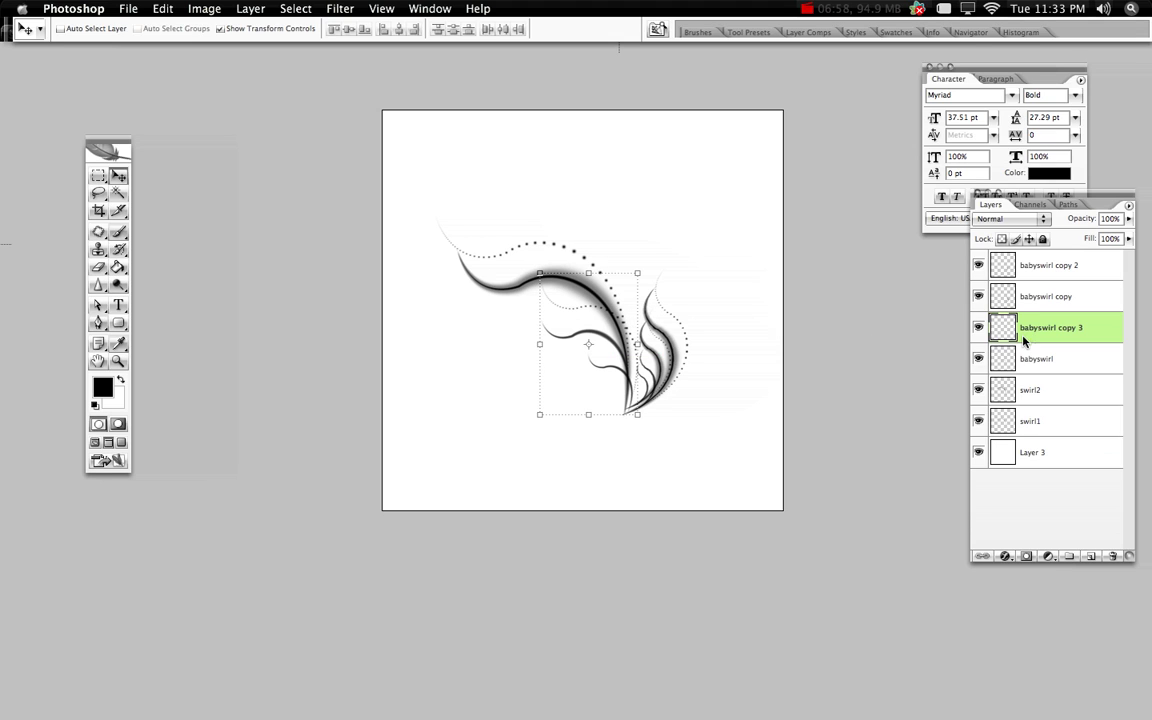
click(1081, 421)
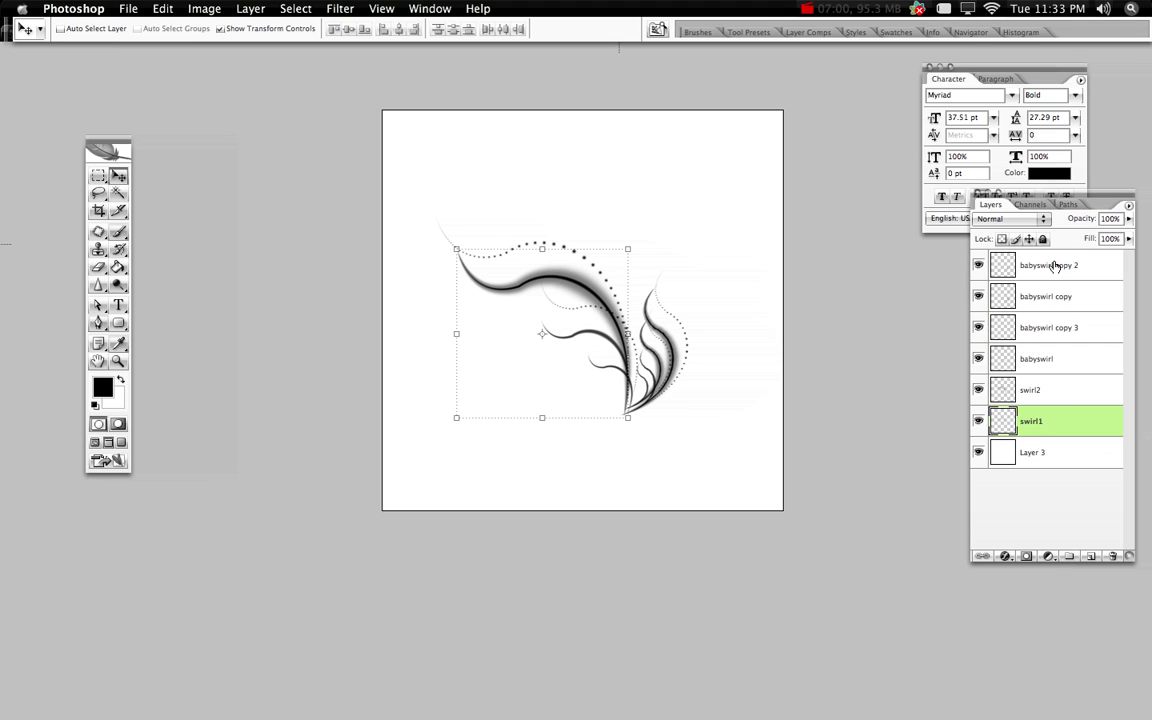
Select the six swirl layers from babyswirl copy 2 down to swirl1, trying and cancelling a rotation.
click(1055, 265)
click(1053, 355)
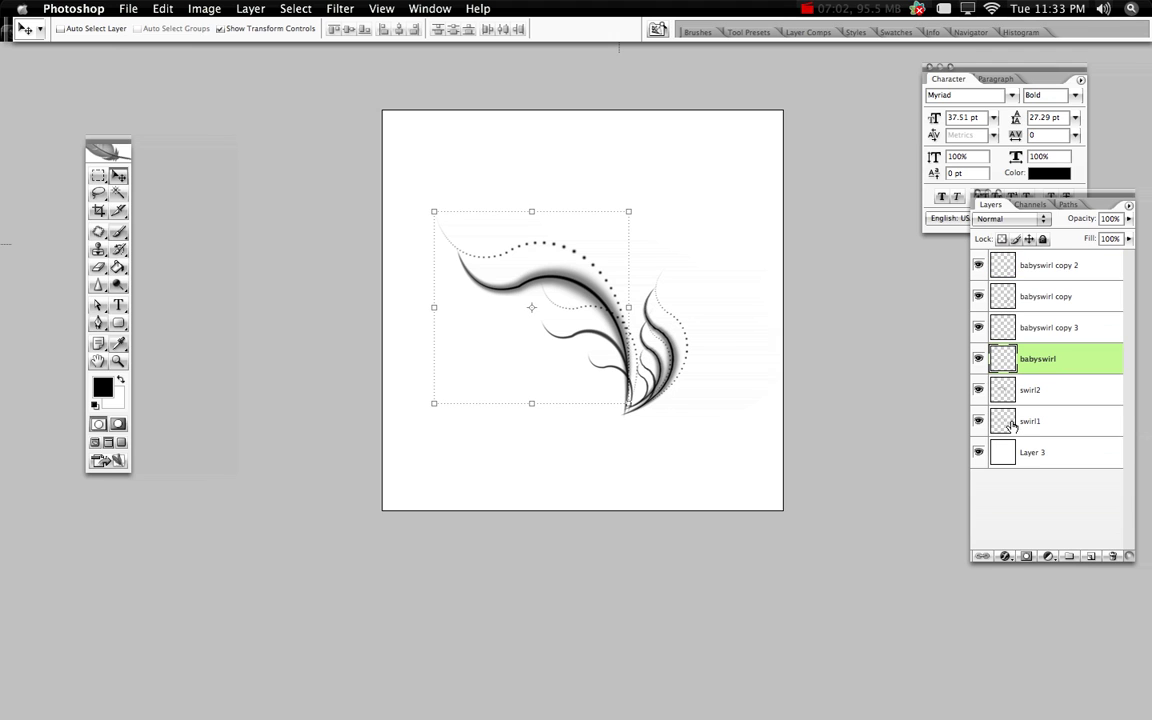
click(1043, 273)
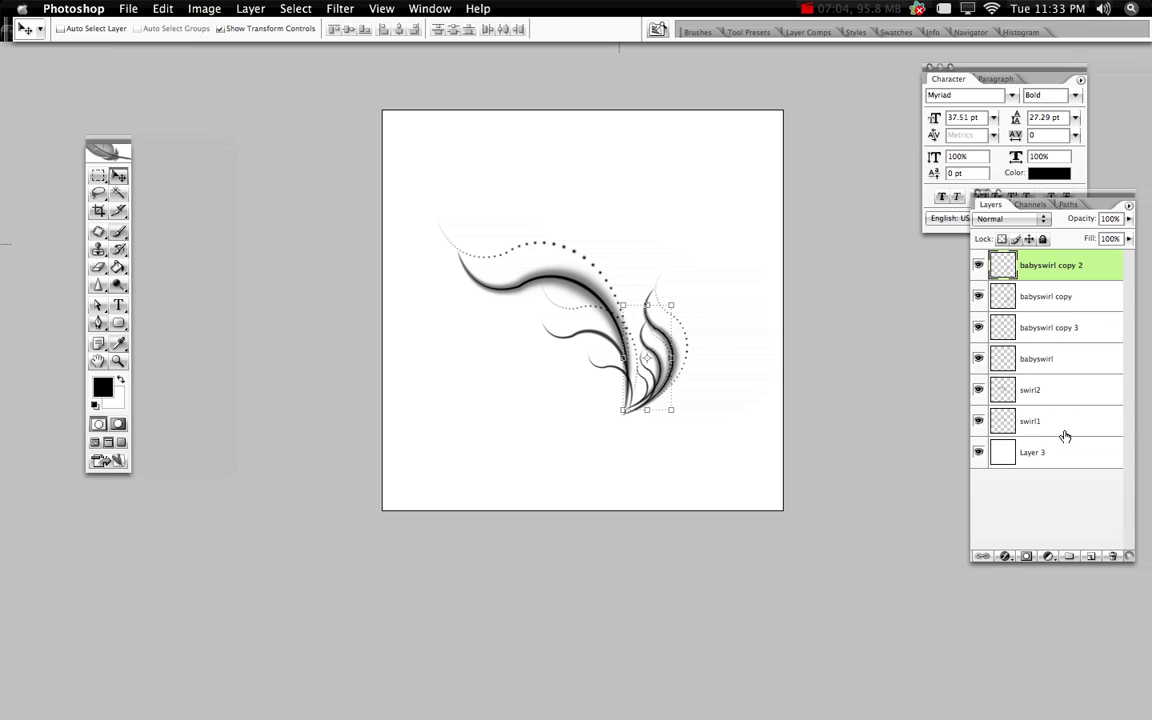
shift+click(993, 425)
key(super+t)
drag(698, 202, 456, 315)
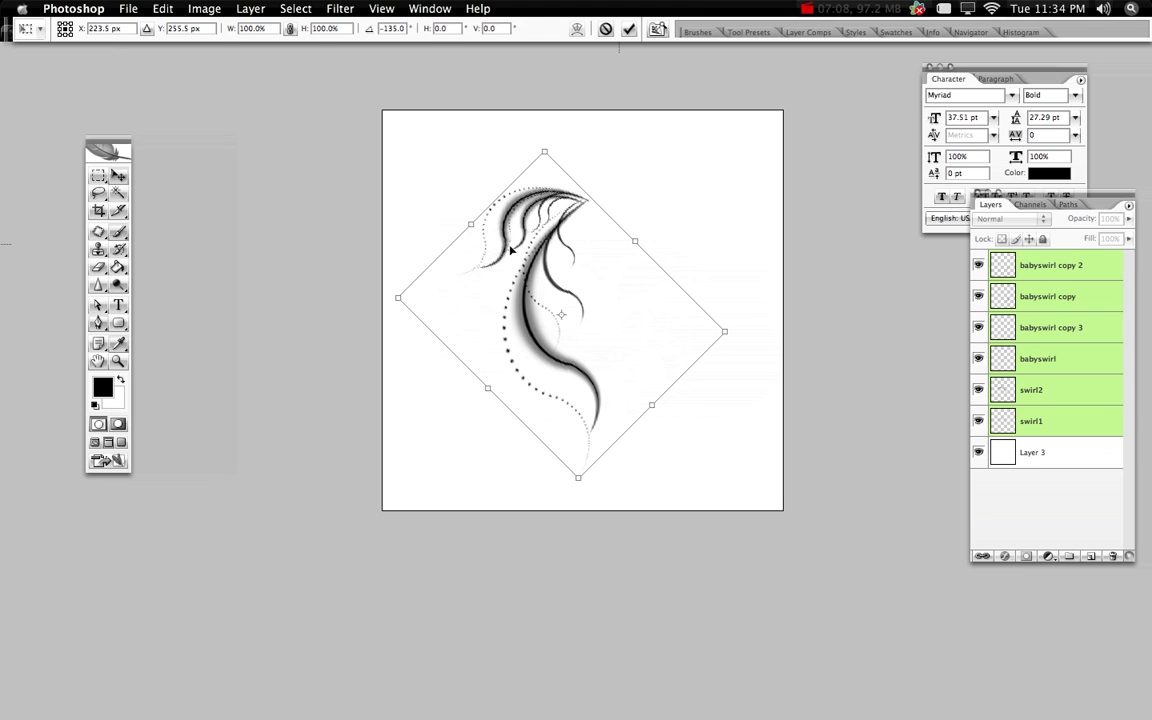
key(Escape)
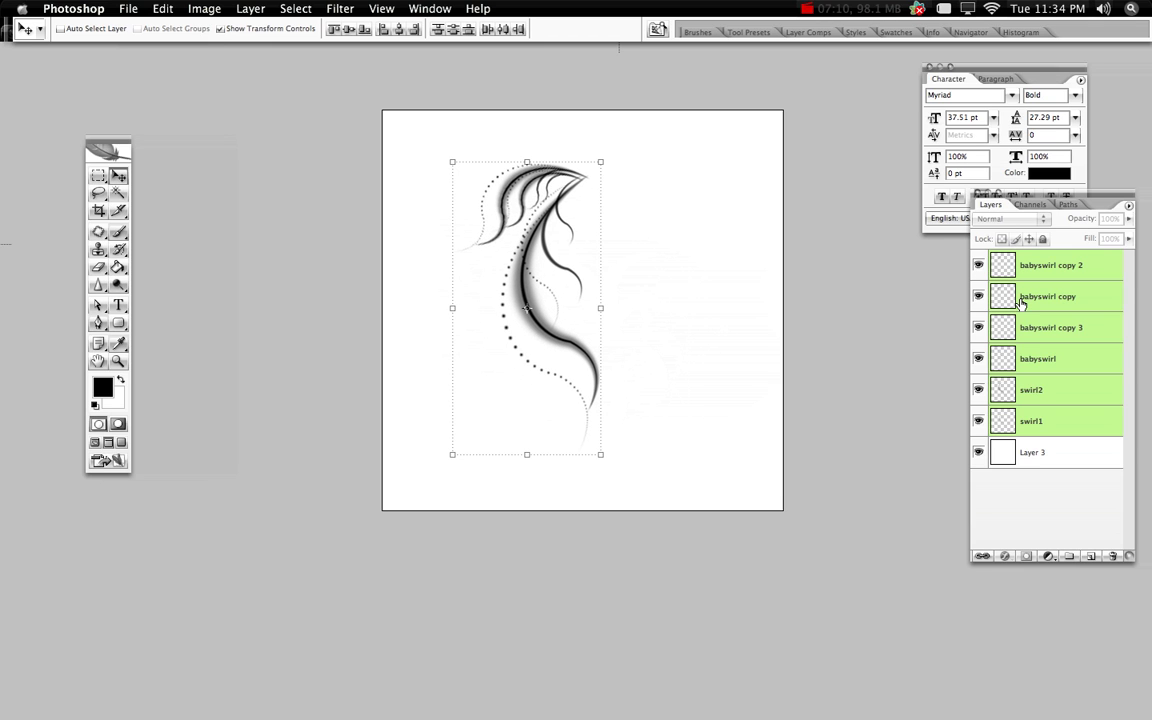
Merge the six swirls into babyswirl copy 2, check it by toggling visibility, and duplicate it.
key(super+e)
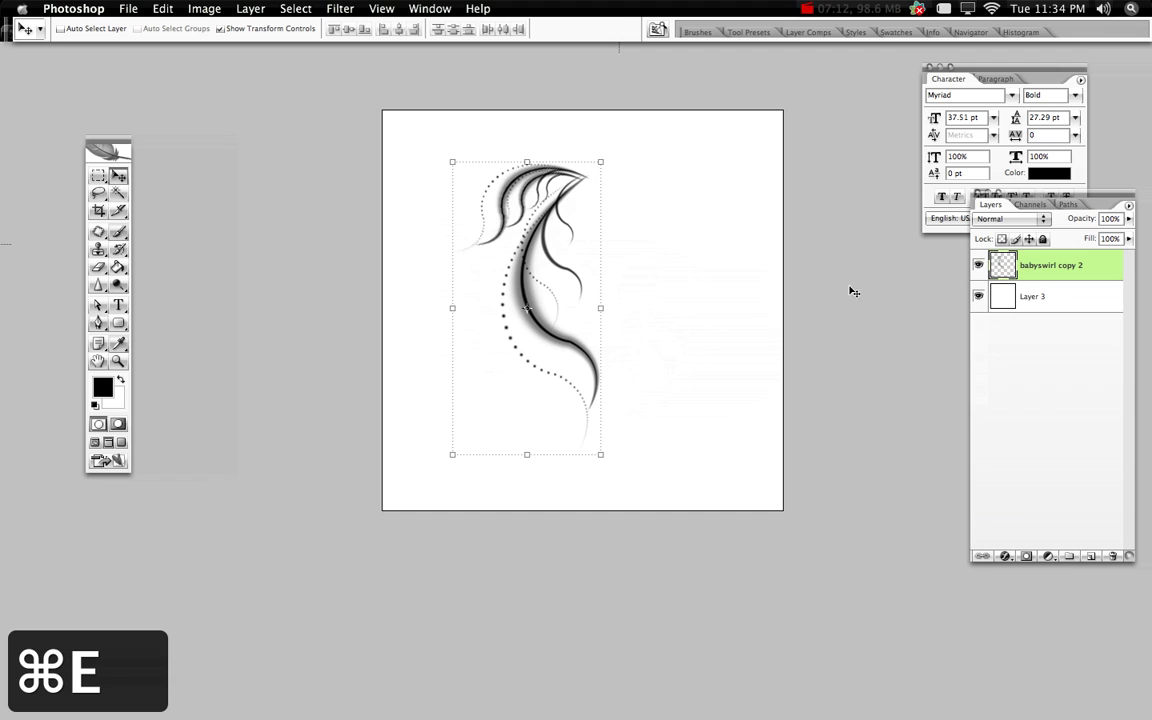
click(978, 265)
click(978, 265)
click(978, 265)
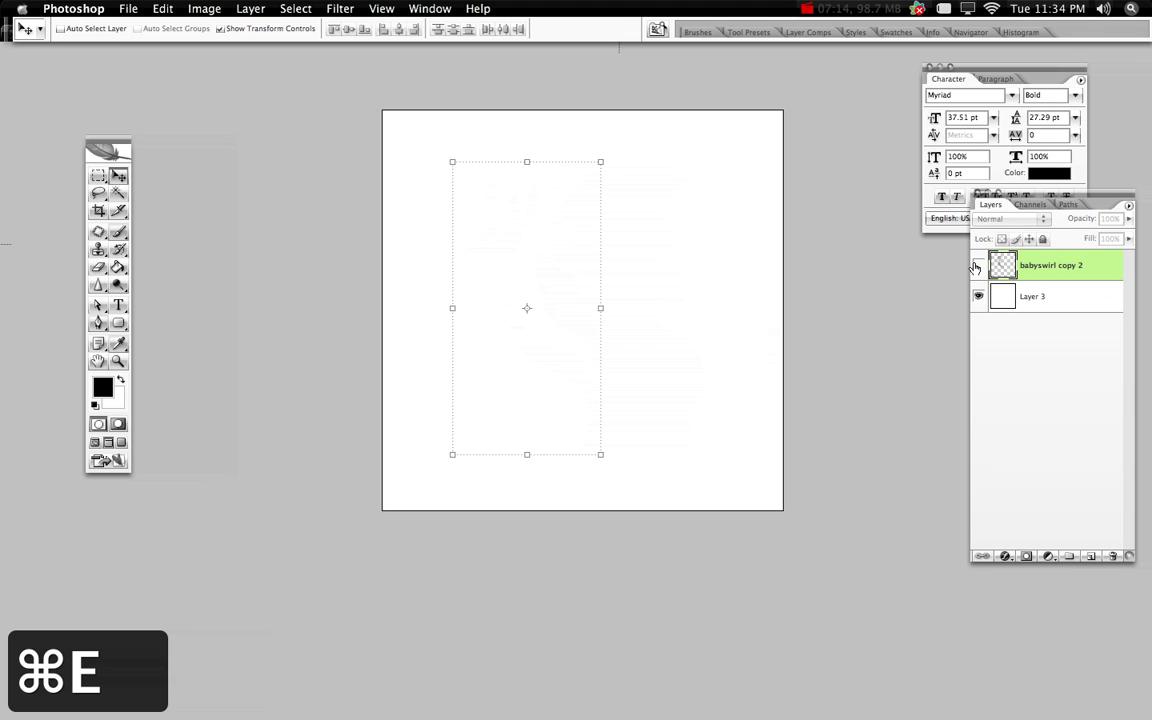
click(978, 265)
drag(1007, 265, 1091, 556)
Flip the swirl copy horizontally and move it right to overlap the original.
click(163, 9)
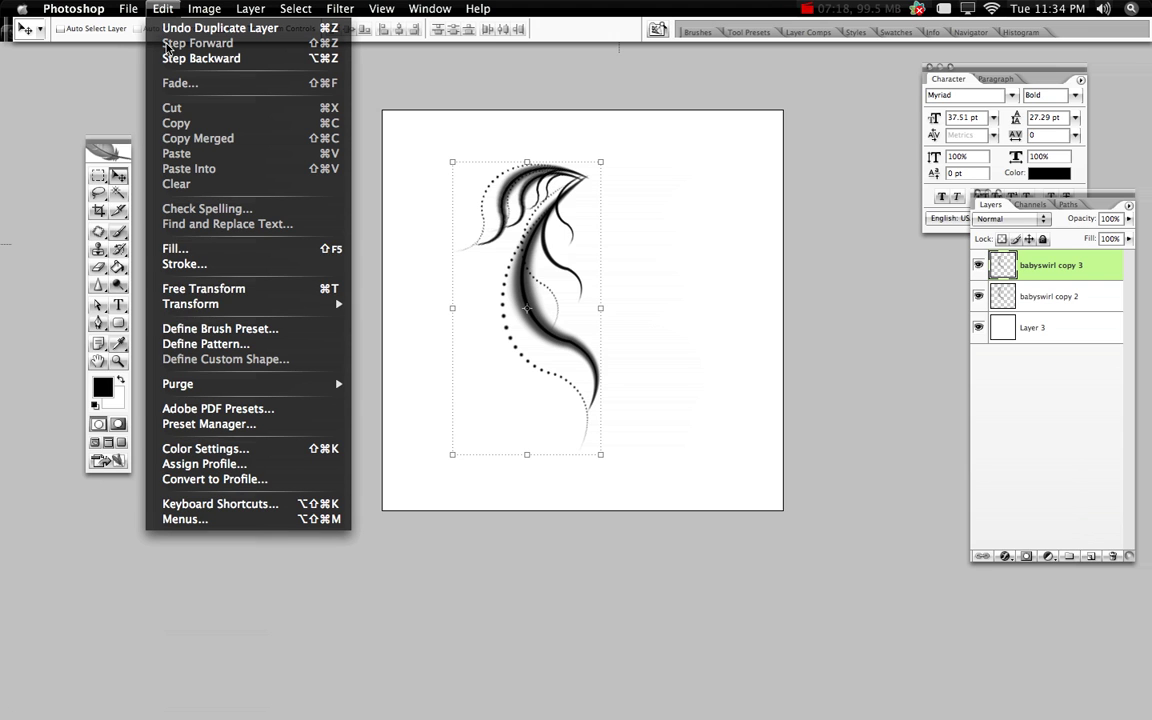
mouse_move(215, 303)
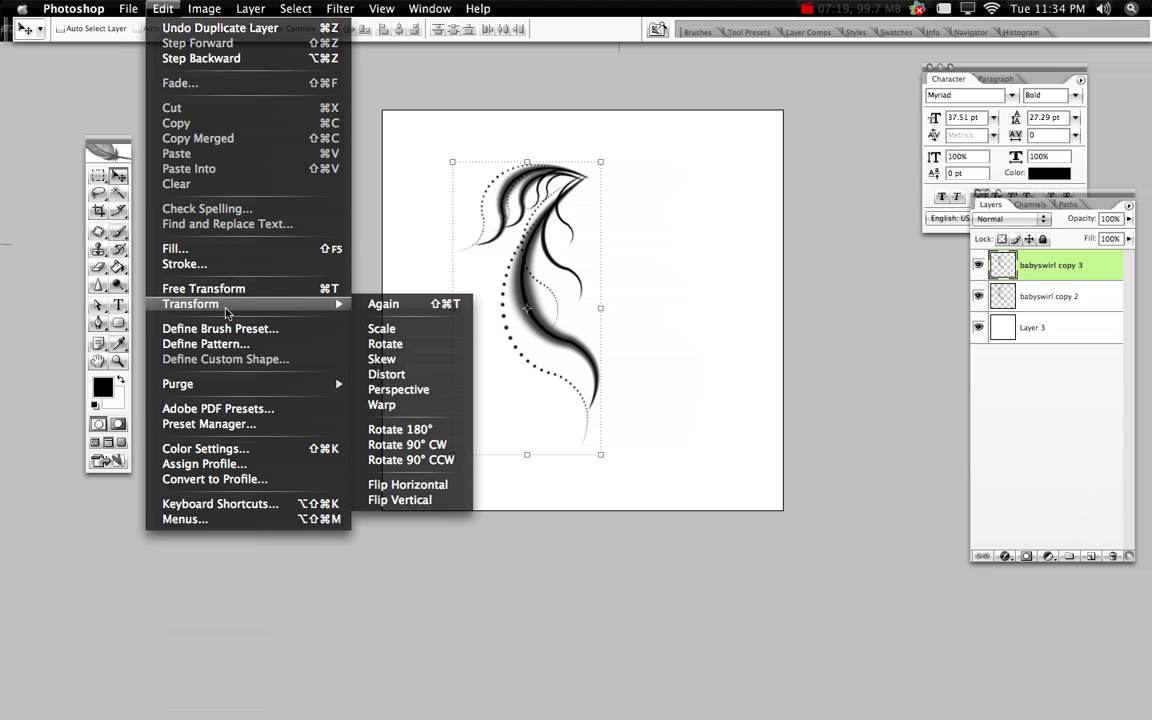
click(440, 472)
drag(475, 327, 640, 296)
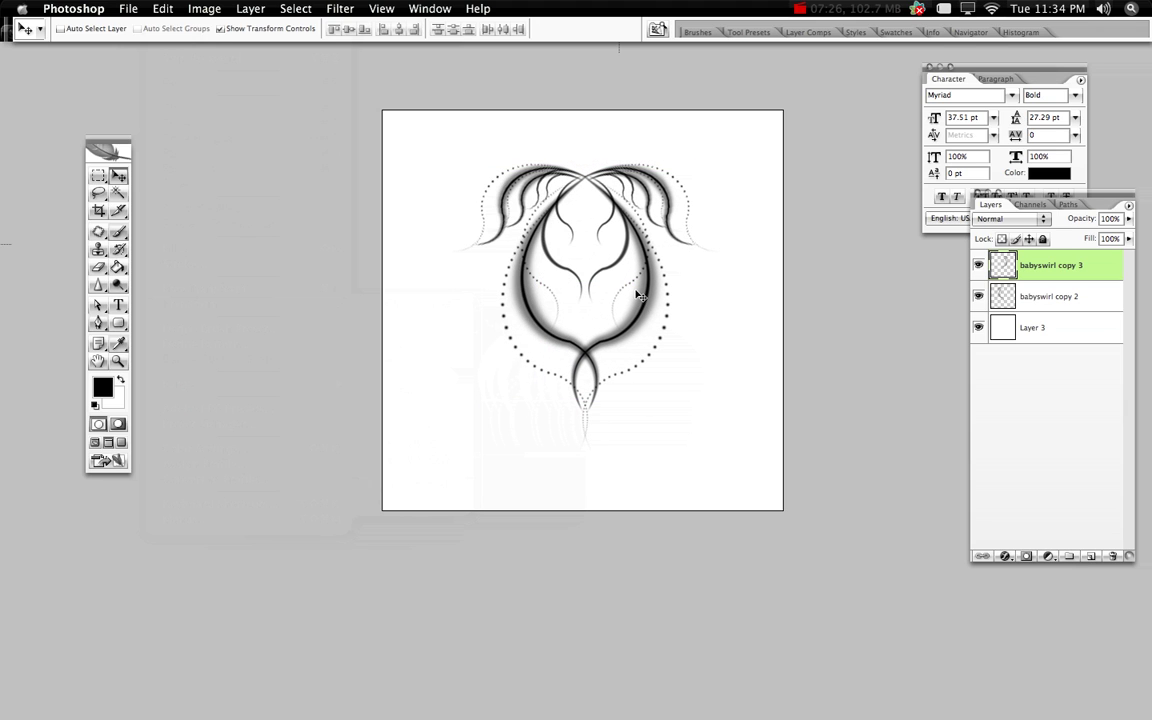
Move both swirls down-left, merge them into babyswirl copy 3, and duplicate it as babyswirl copy 4.
shift+click(1040, 296)
drag(647, 275, 636, 322)
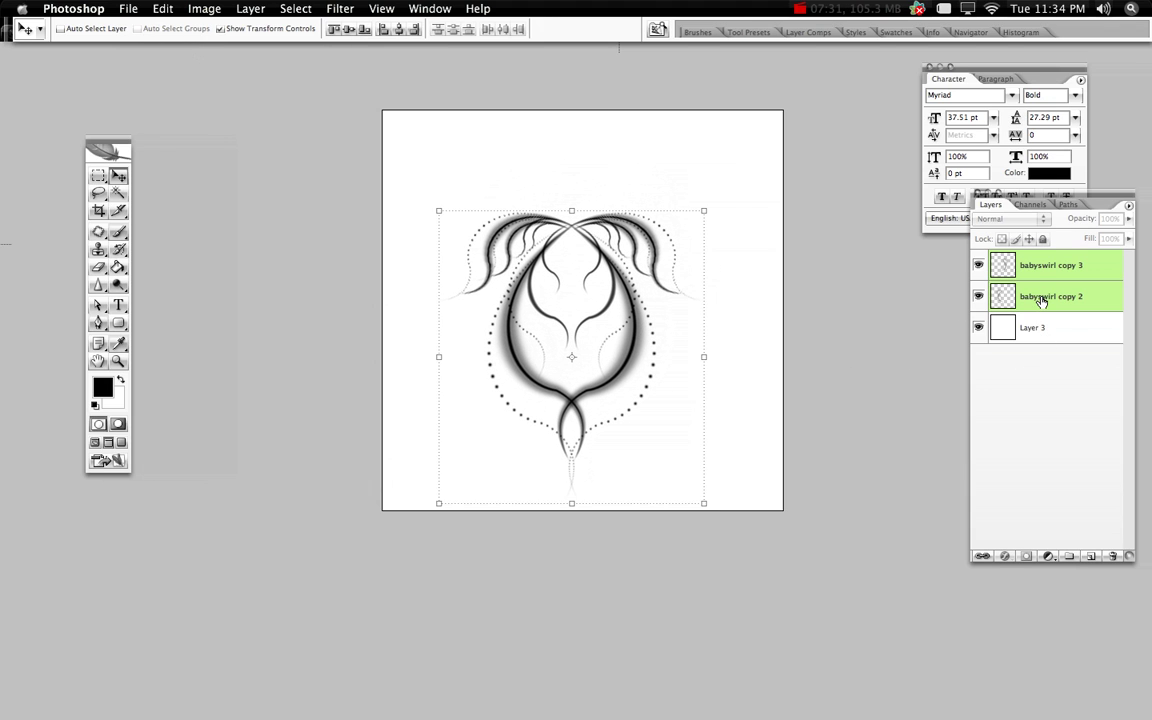
key(super+d)
key(super+e)
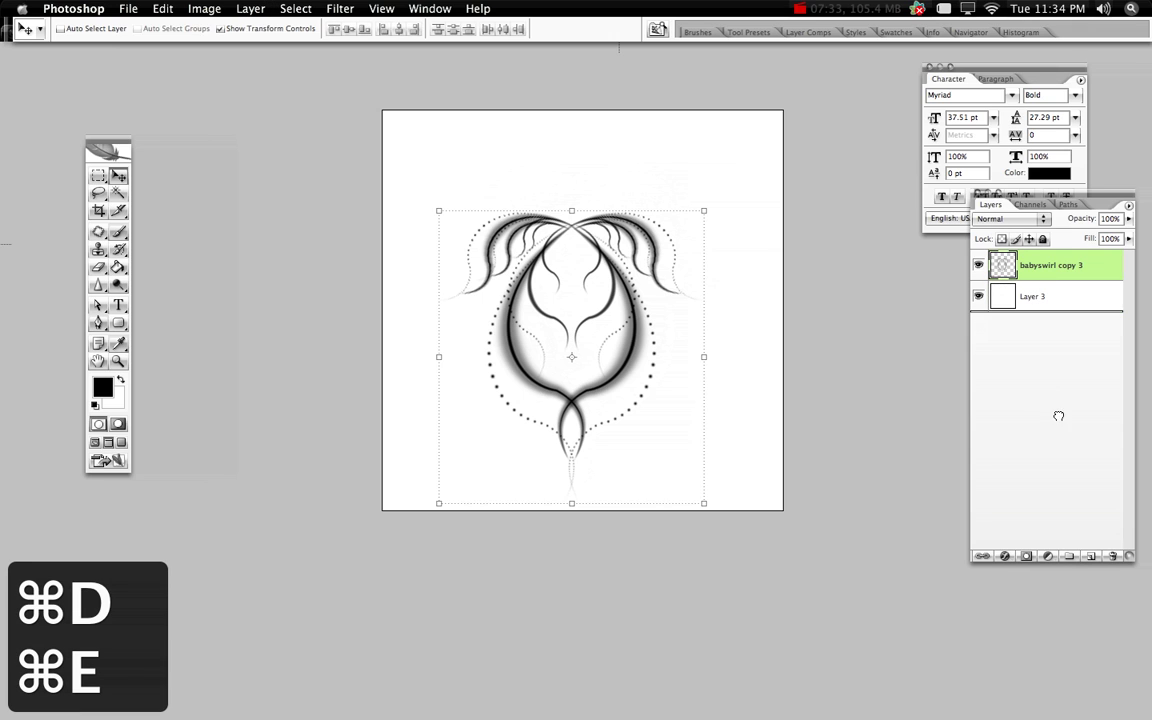
drag(1082, 556, 1082, 556)
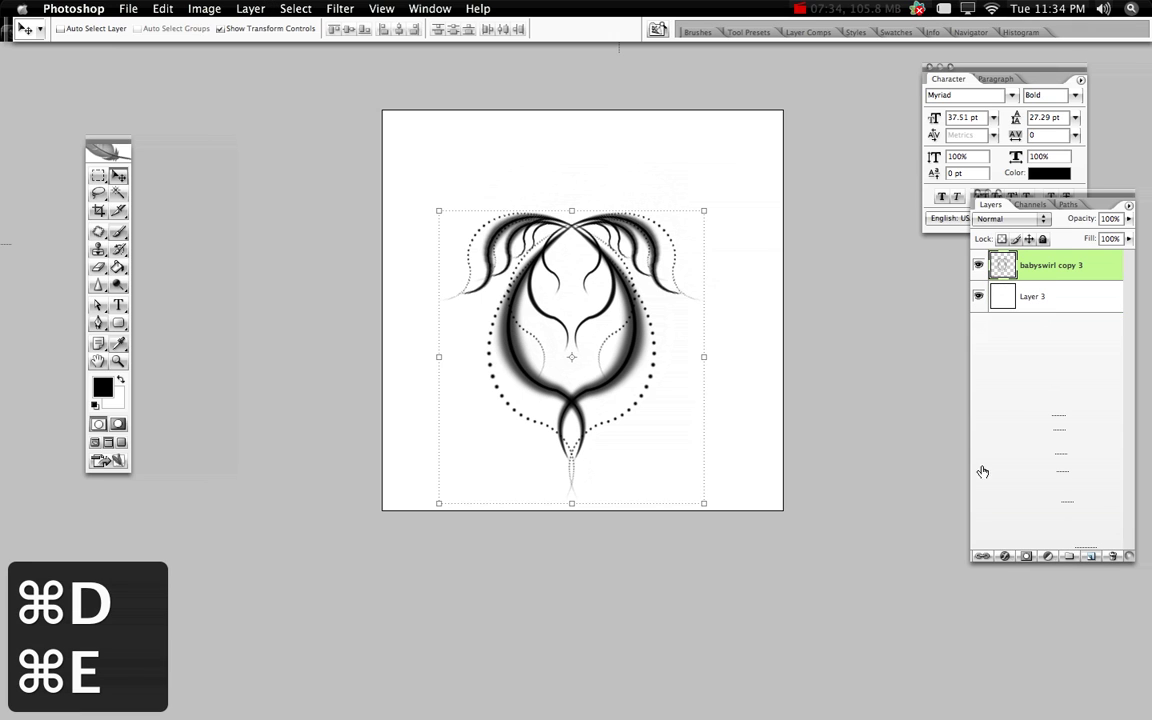
Flip the copy horizontally and rotate it 180° so it hangs upside down.
click(162, 9)
mouse_move(200, 303)
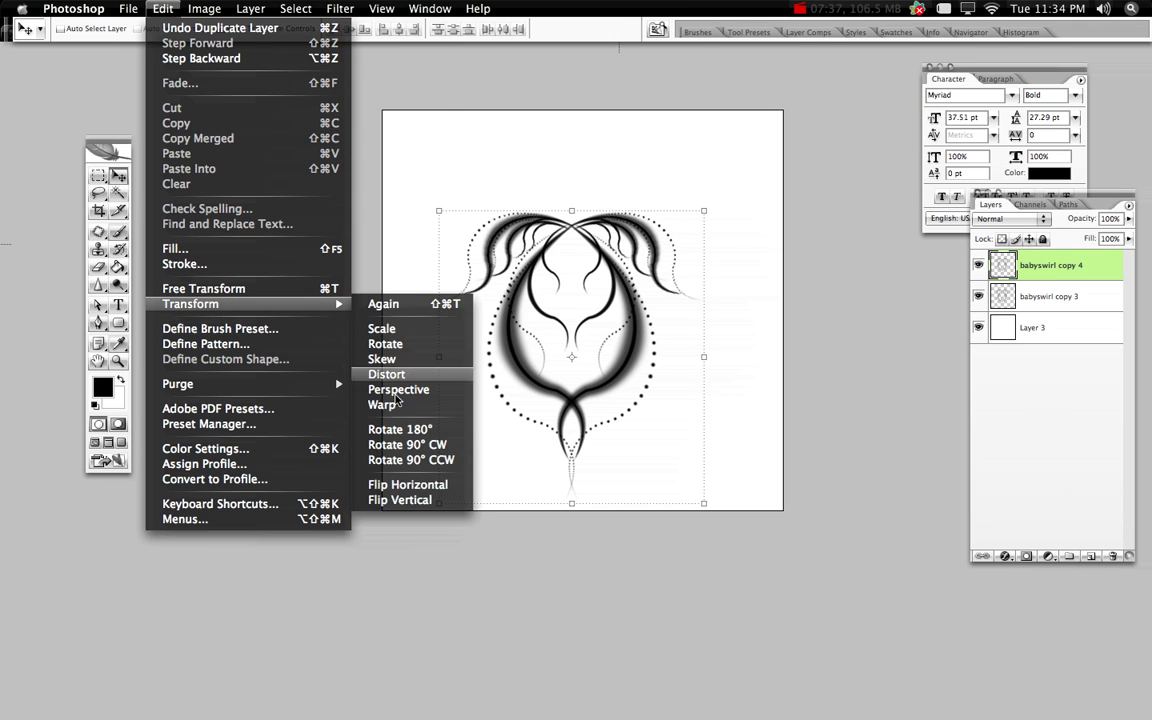
click(405, 484)
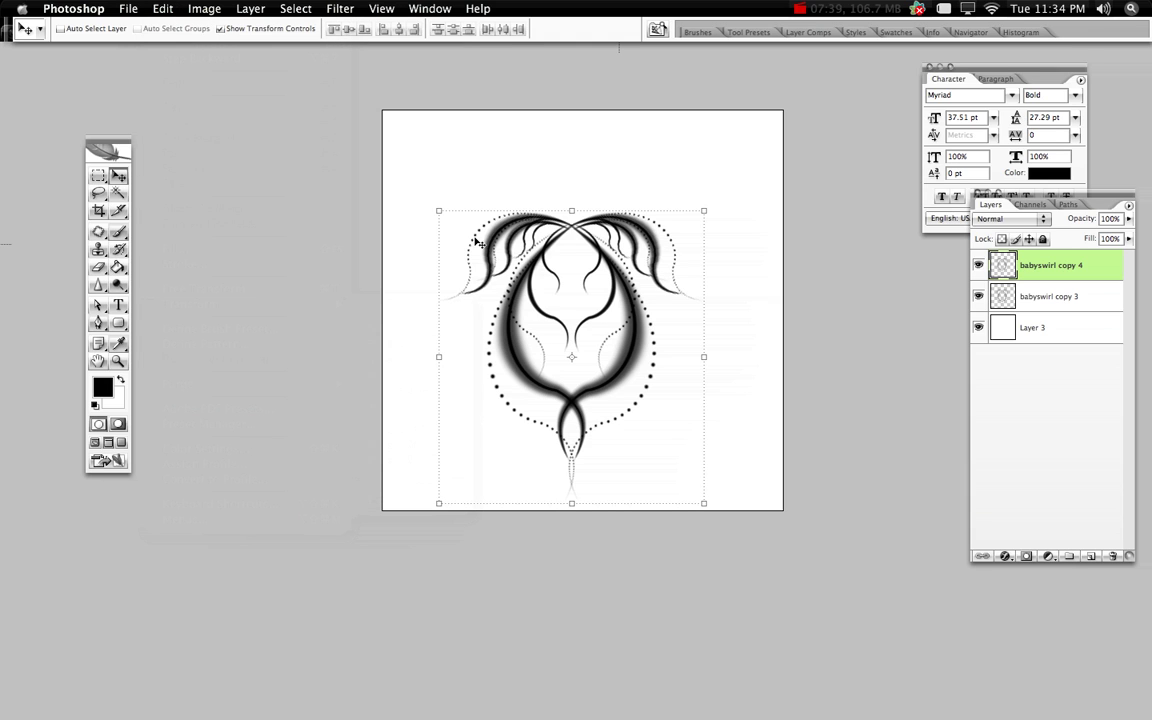
drag(576, 200, 658, 303)
key(Return)
Merge the upside-down copy with babyswirl copy 3 into babyswirl copy 4 and duplicate it.
shift+click(1045, 296)
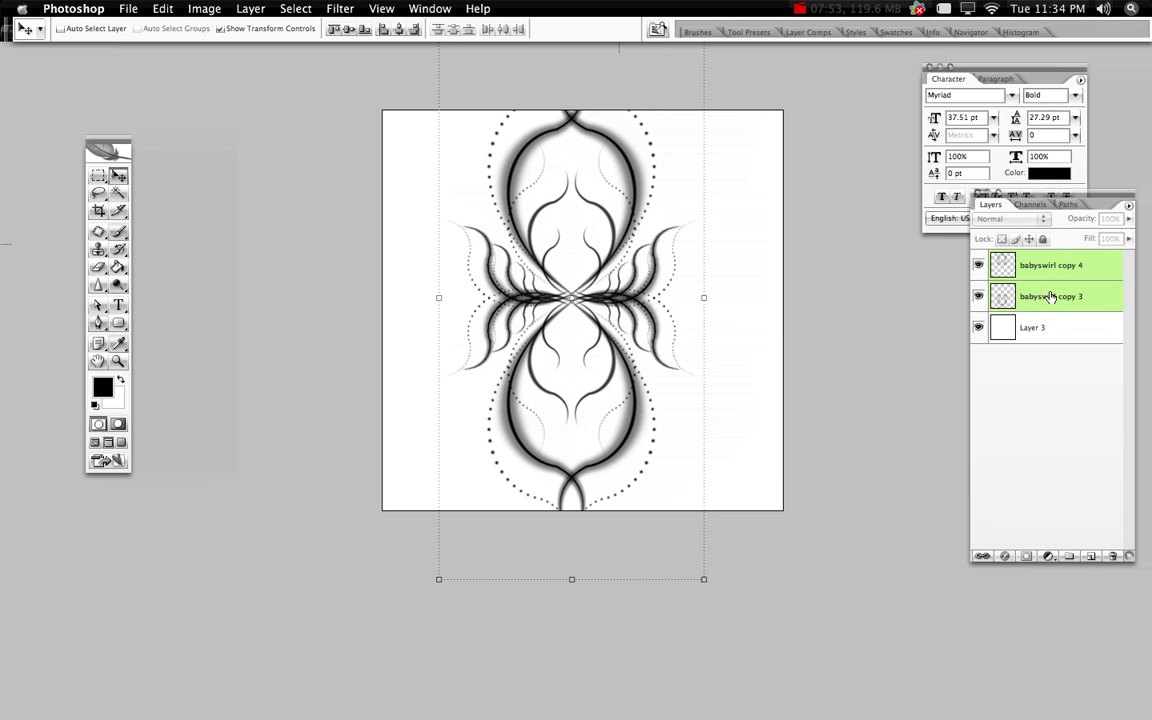
key(super+e)
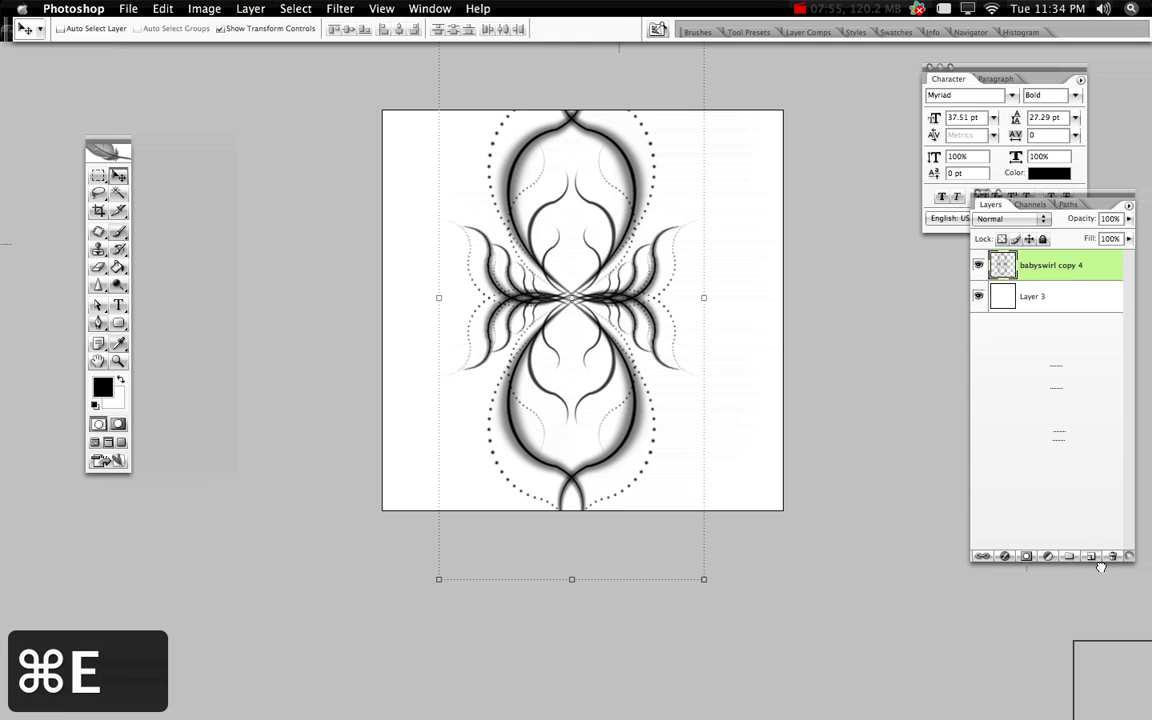
drag(1100, 567, 1092, 556)
Rotate the new copy -90° so it crosses the first pair.
key(super+t)
shift+drag(710, 240, 556, 220)
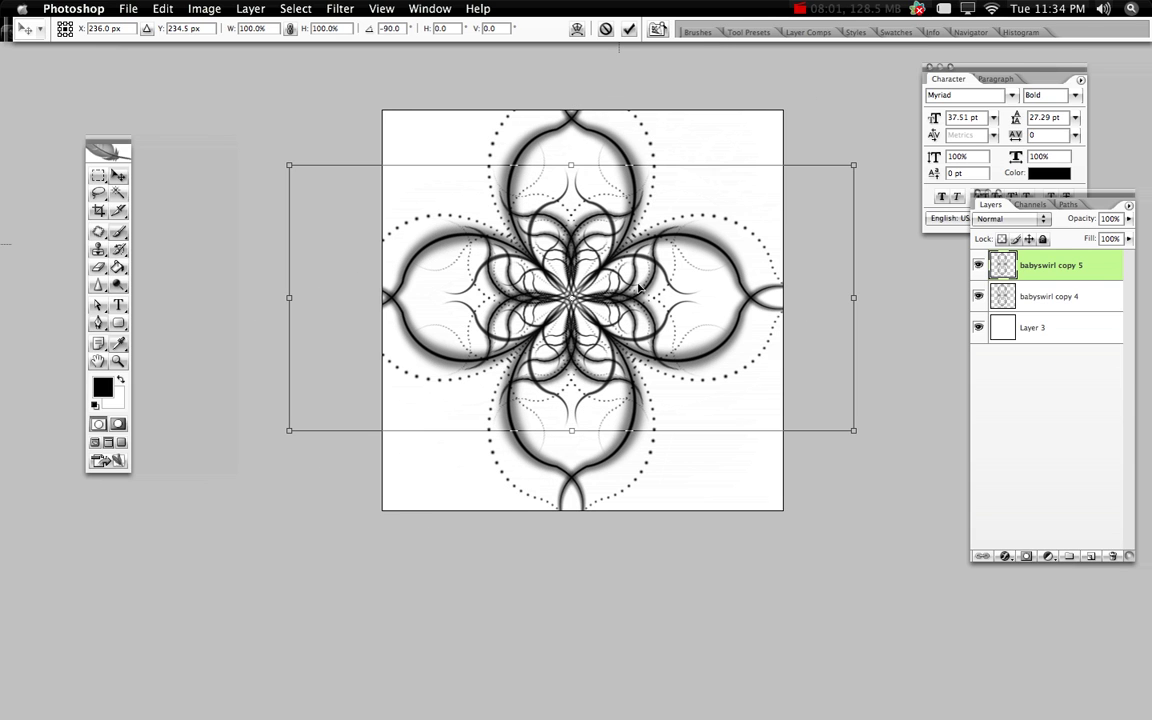
key(Return)
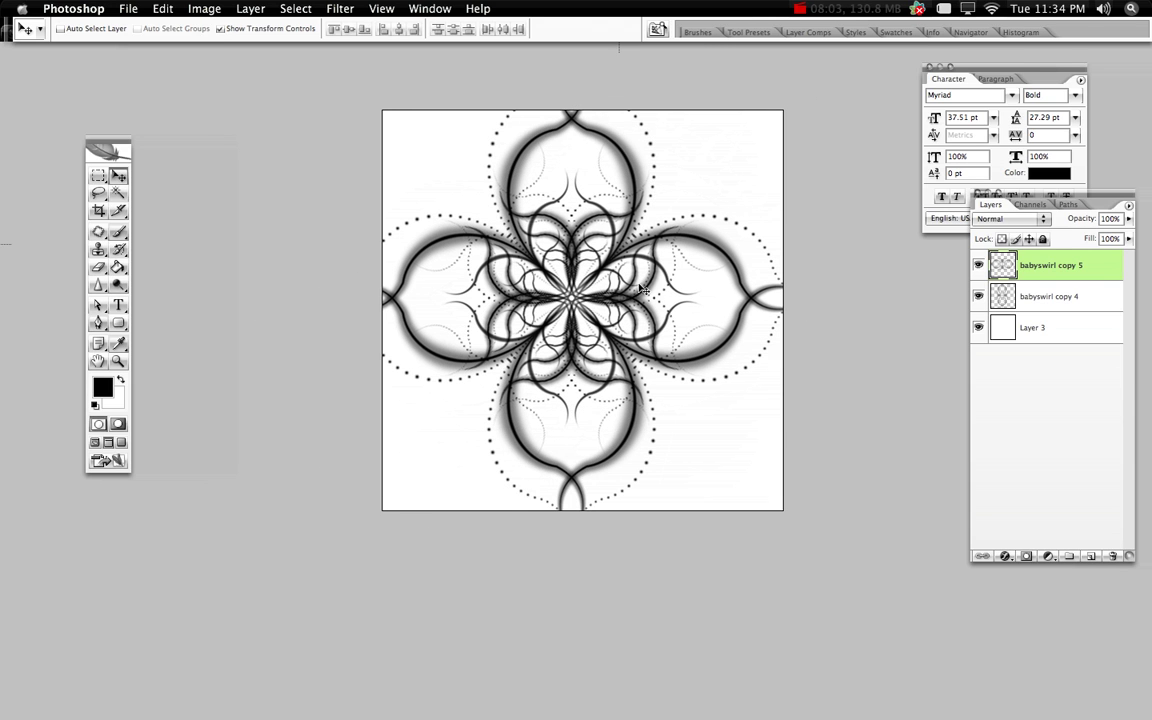
Shift both swirl layers right to centre the ornament, then select the white background Layer 3.
shift+click(1022, 297)
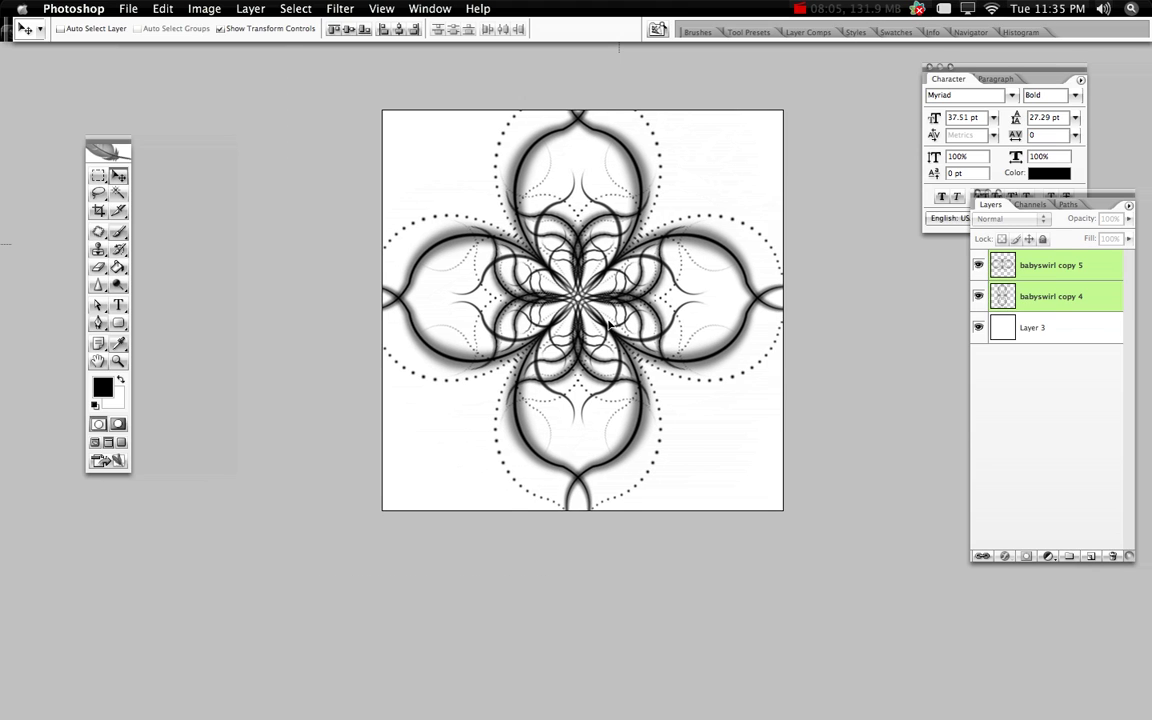
drag(603, 322, 610, 322)
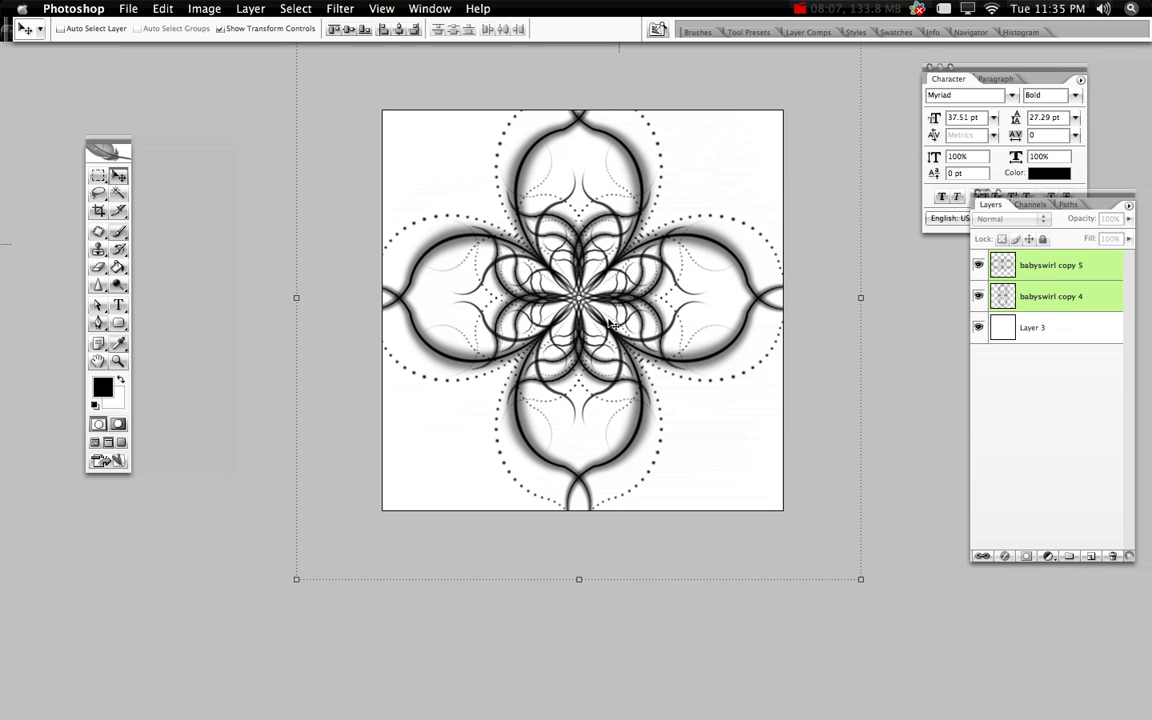
right_click(706, 448)
click(712, 449)
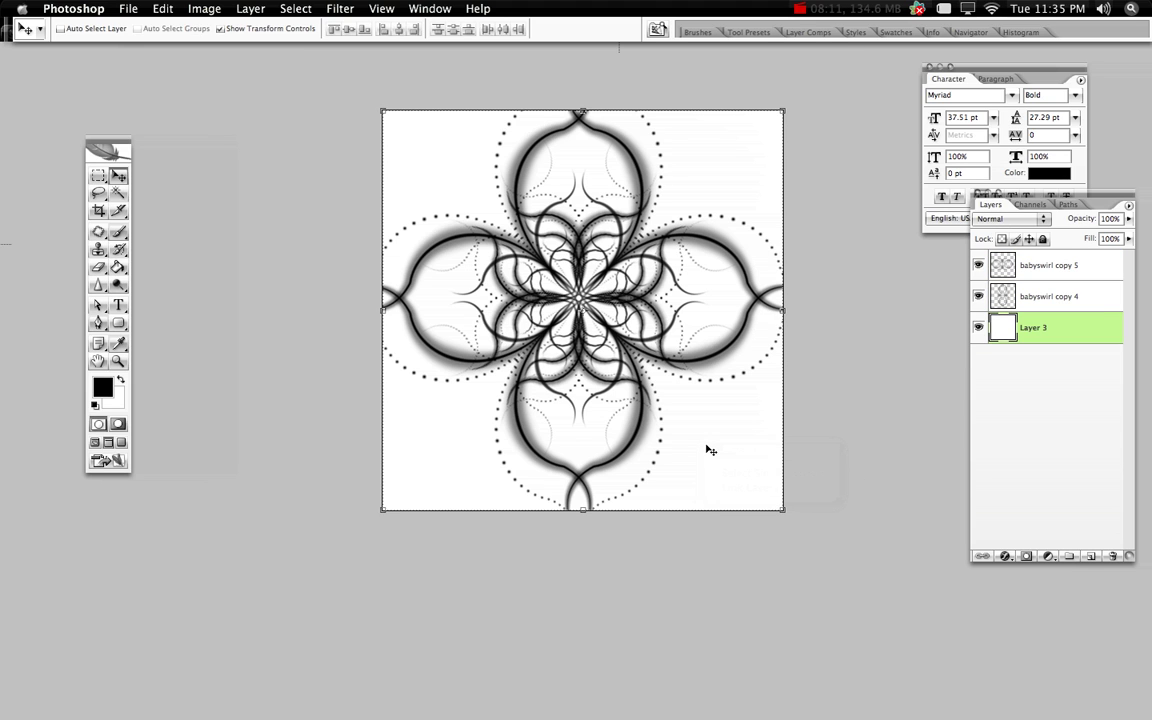
Switch to full-screen mode and back to the standard window to view the finished ornament.
key(f)
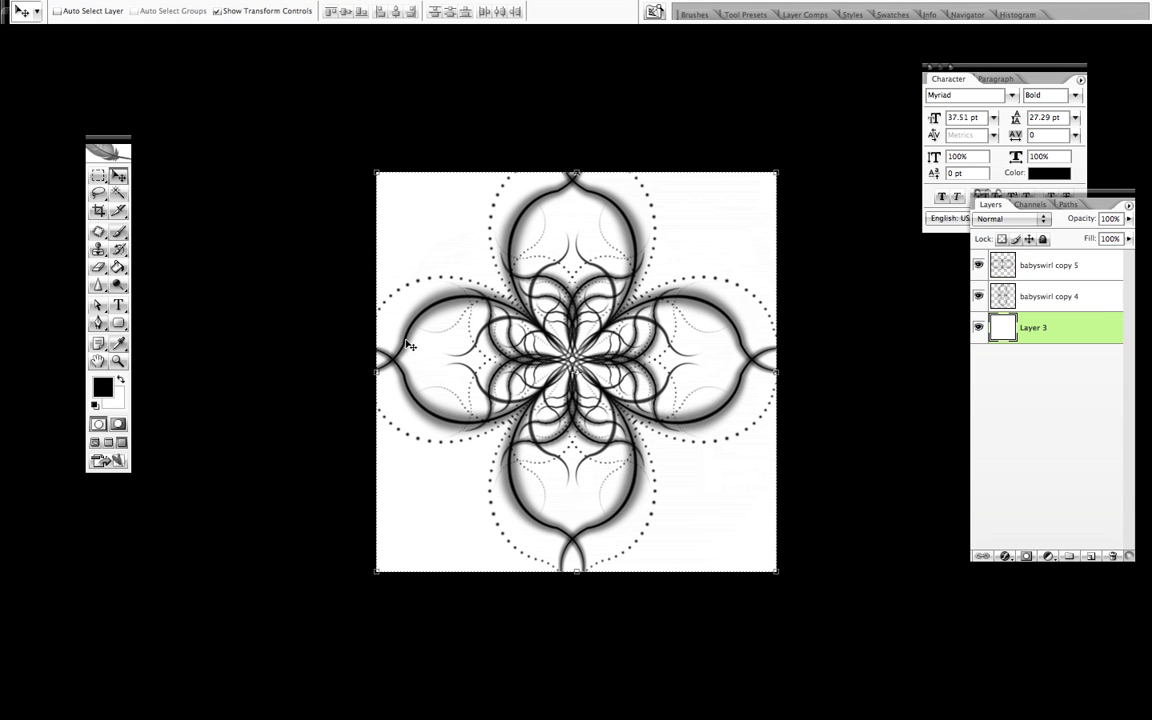
key(f)
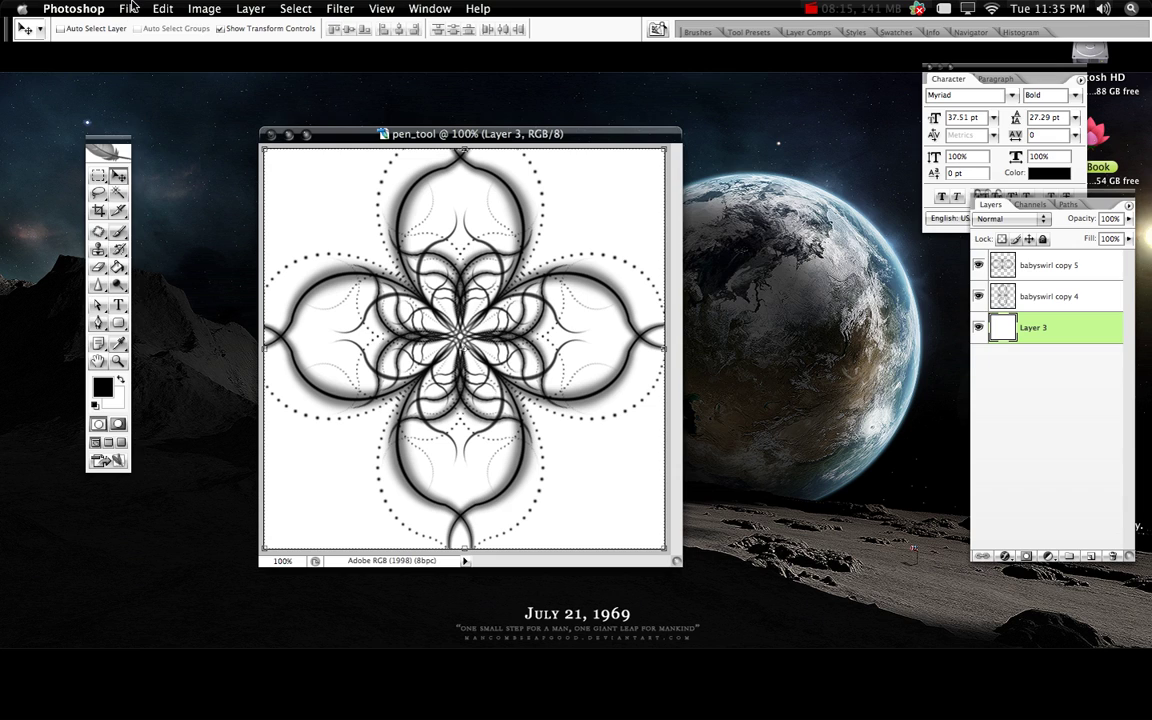